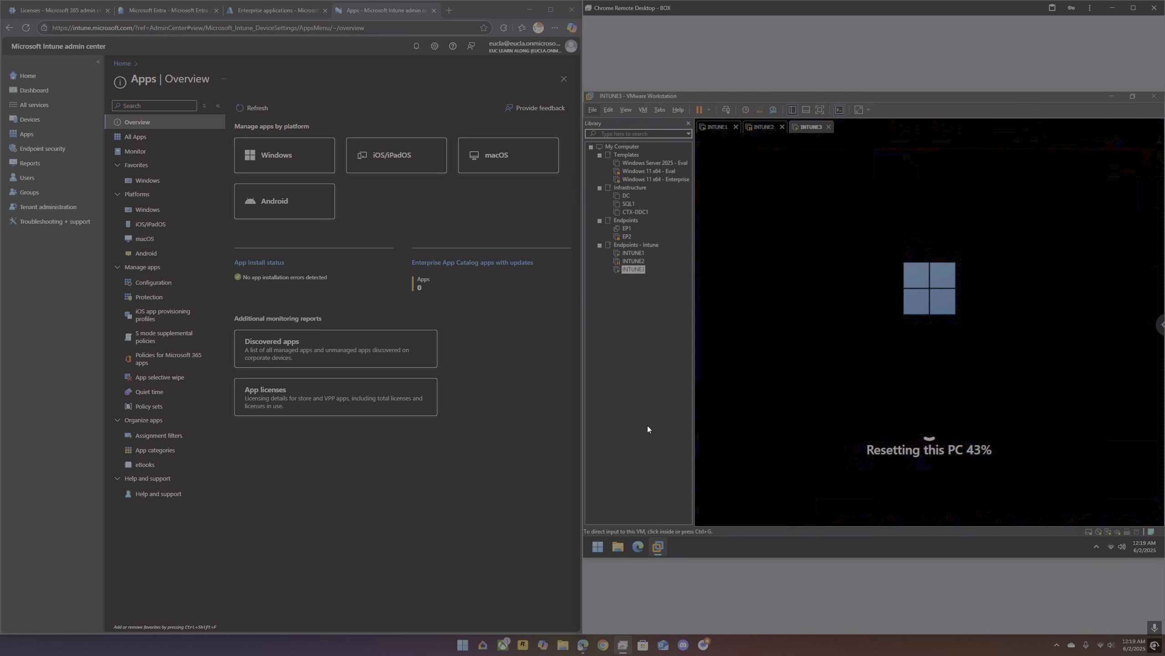
Step: Review the product licenses in the Microsoft 365 admin center and the enterprise applications in Azure, closing both pages when done
left_click(62, 11)
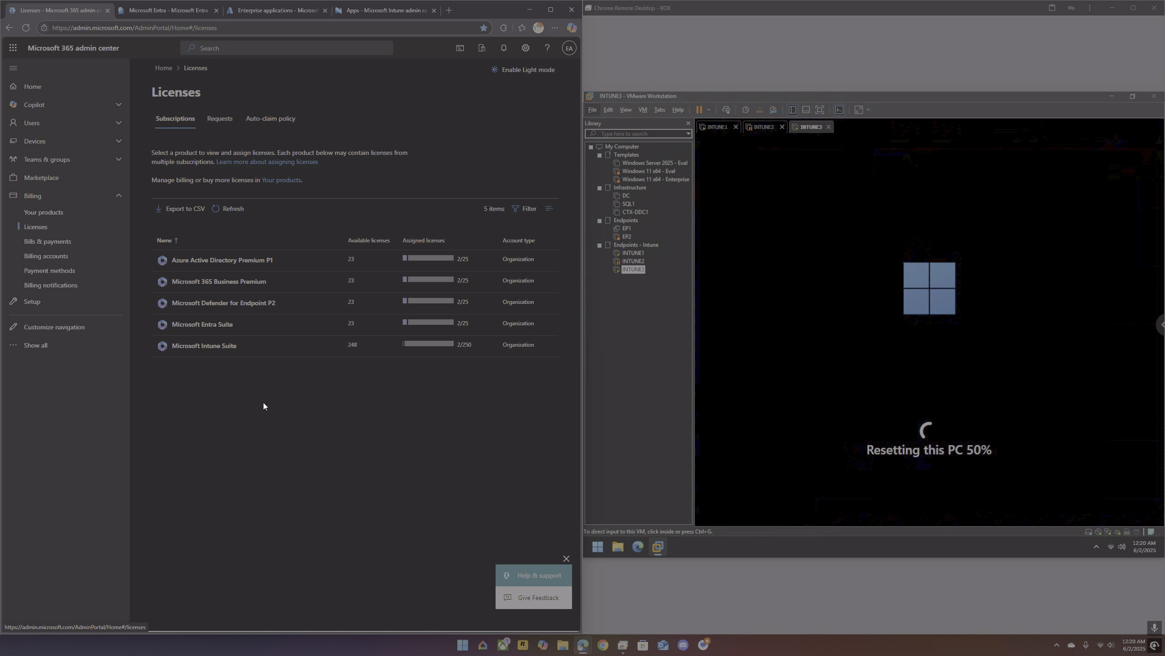
left_click(107, 10)
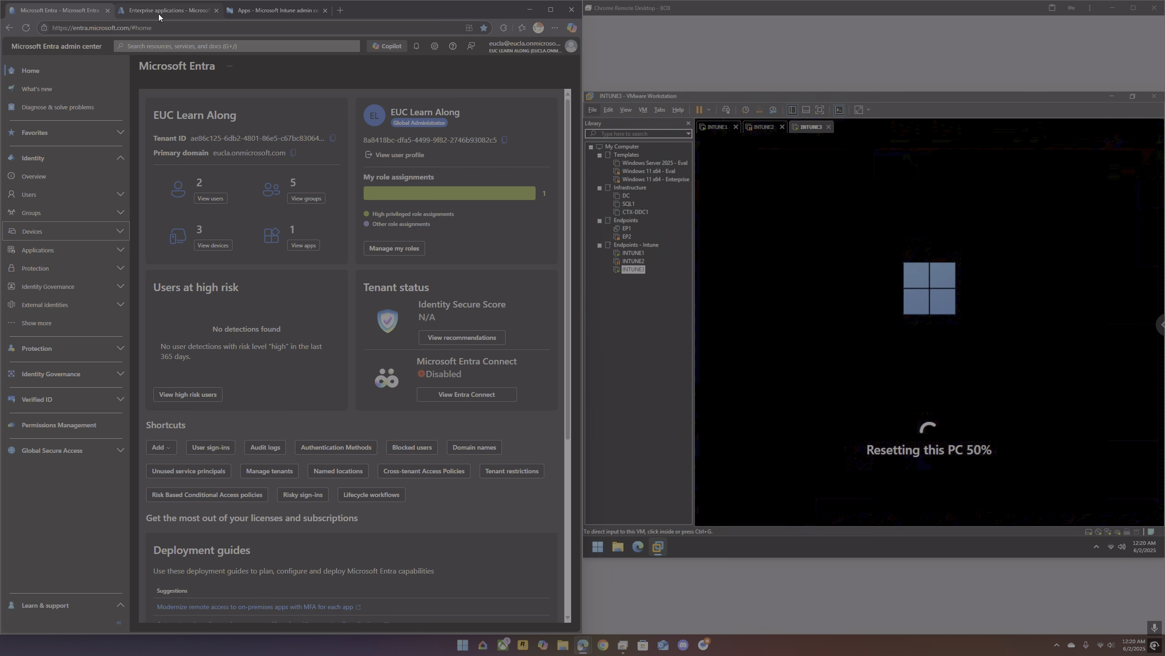
left_click(260, 13)
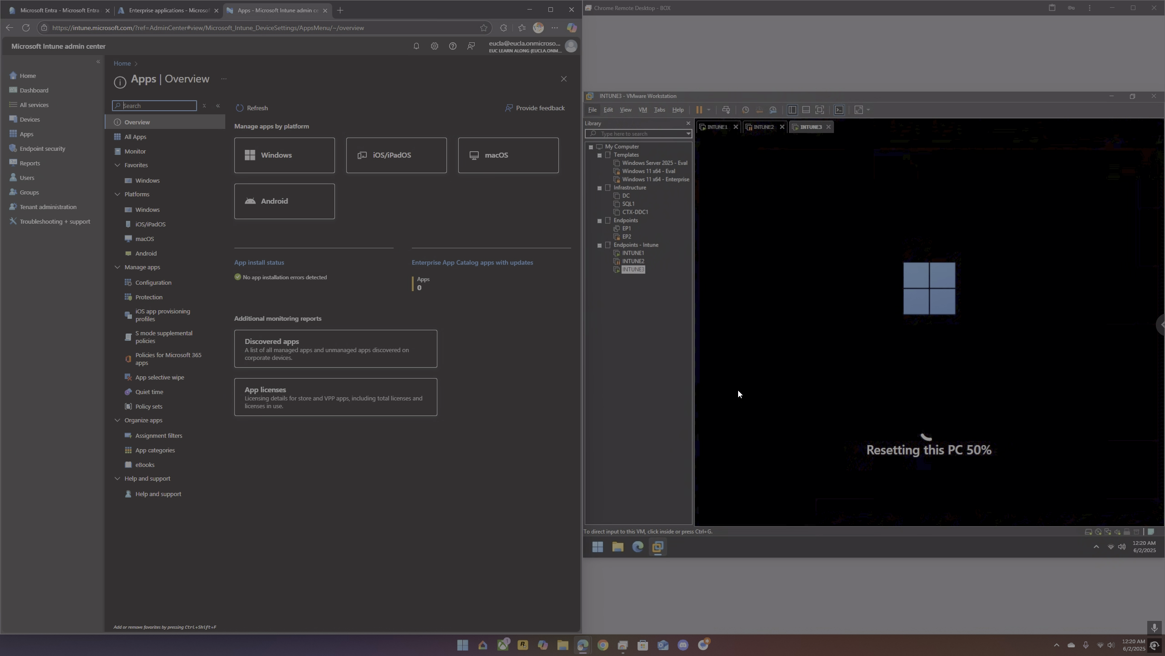
left_click(160, 13)
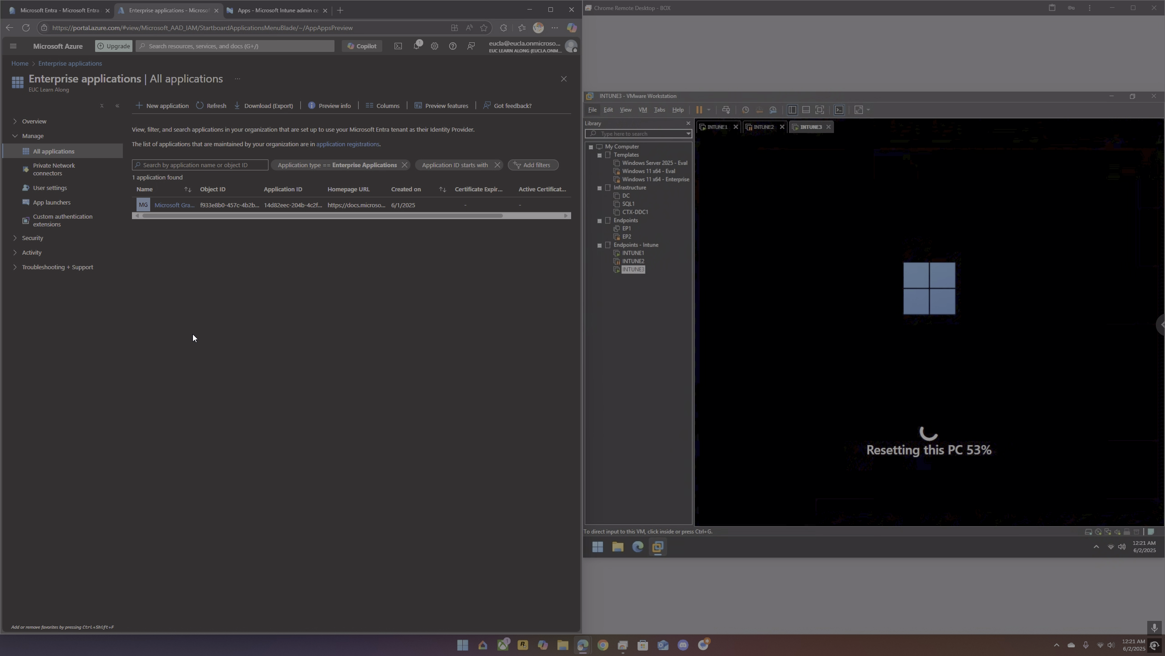
left_click(216, 10)
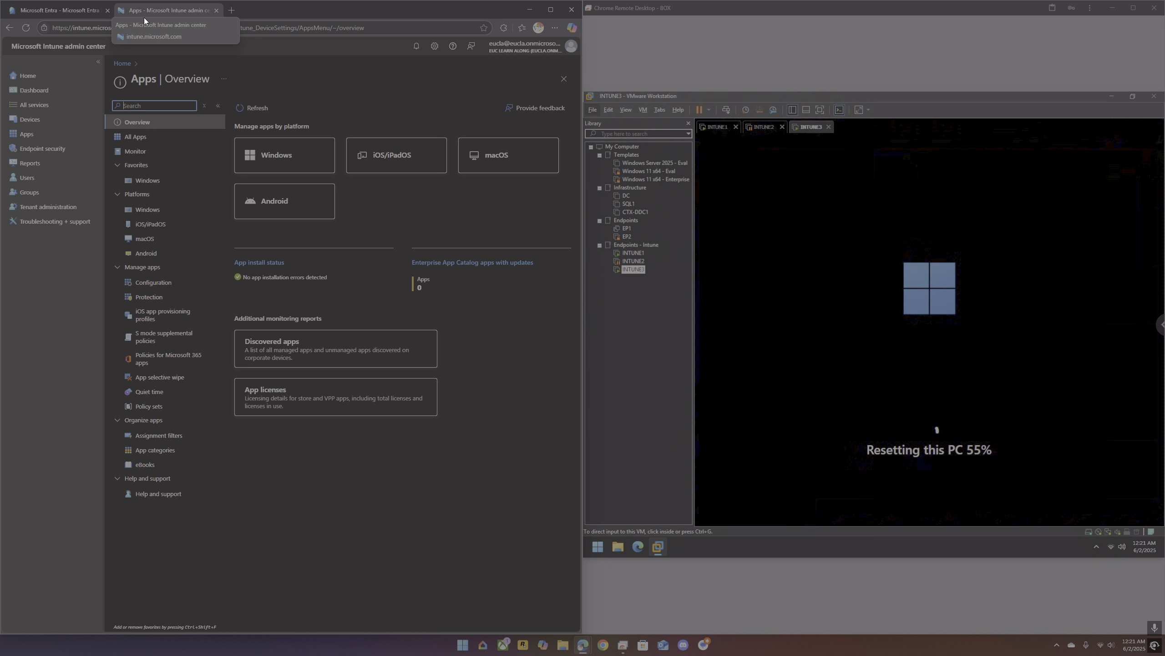
Step: Review the Microsoft Entra device settings for join, registration and local administrators, and close the Entra admin center
left_click(64, 10)
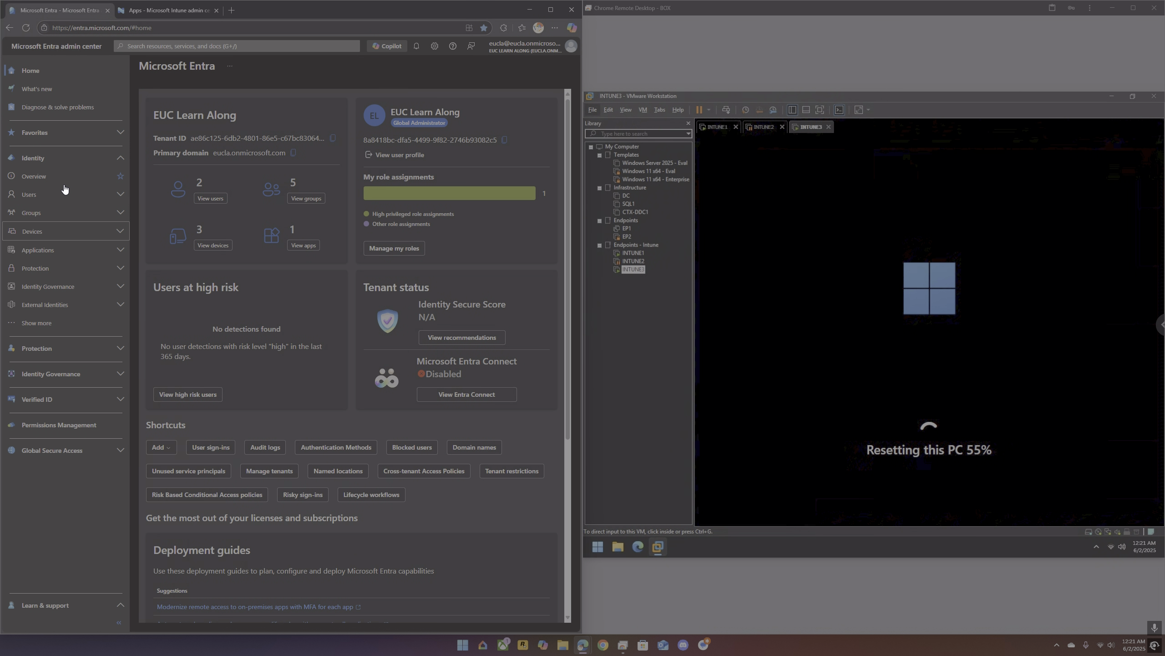
left_click(57, 232)
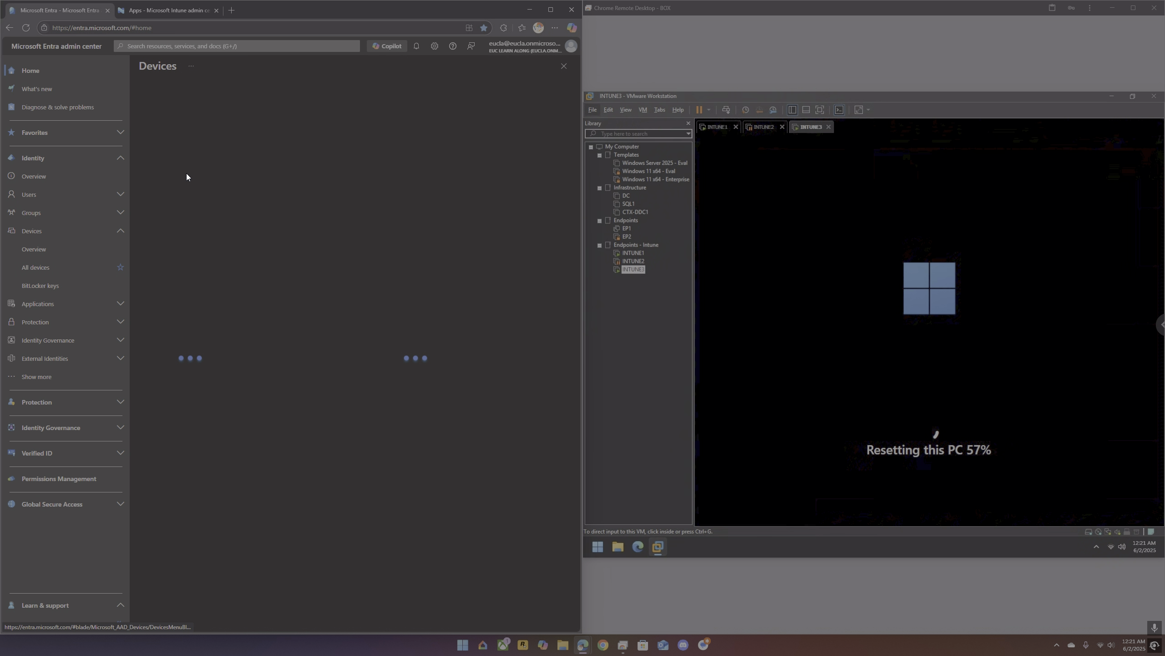
left_click(184, 166)
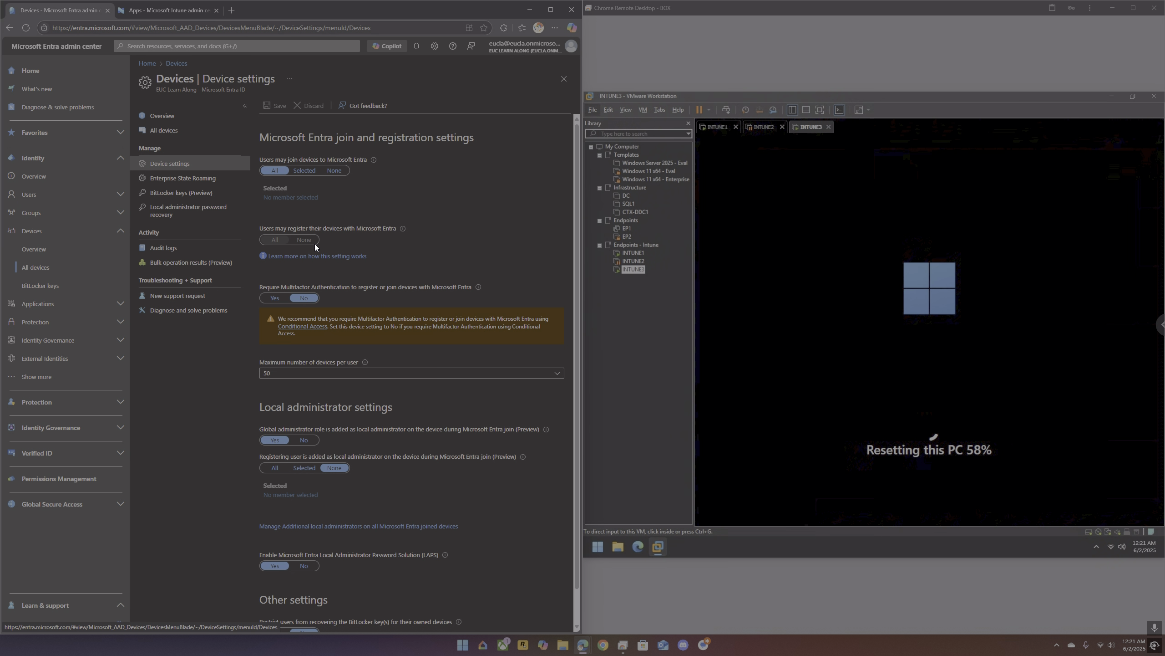
scroll(315, 247, "down", 1)
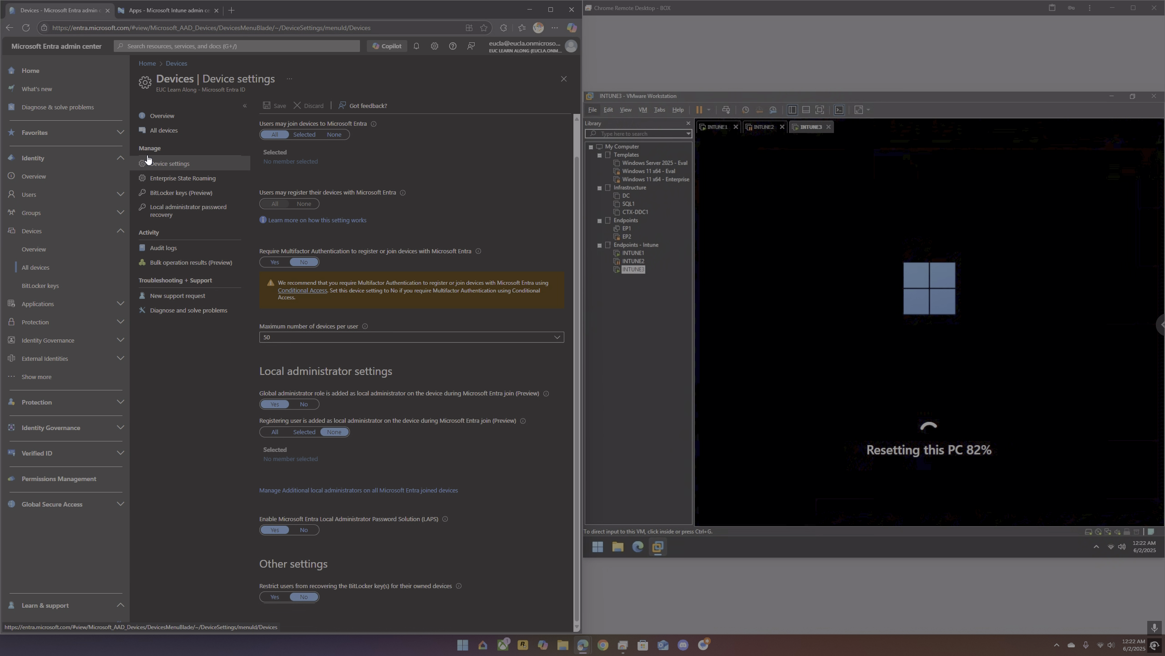
left_click(107, 11)
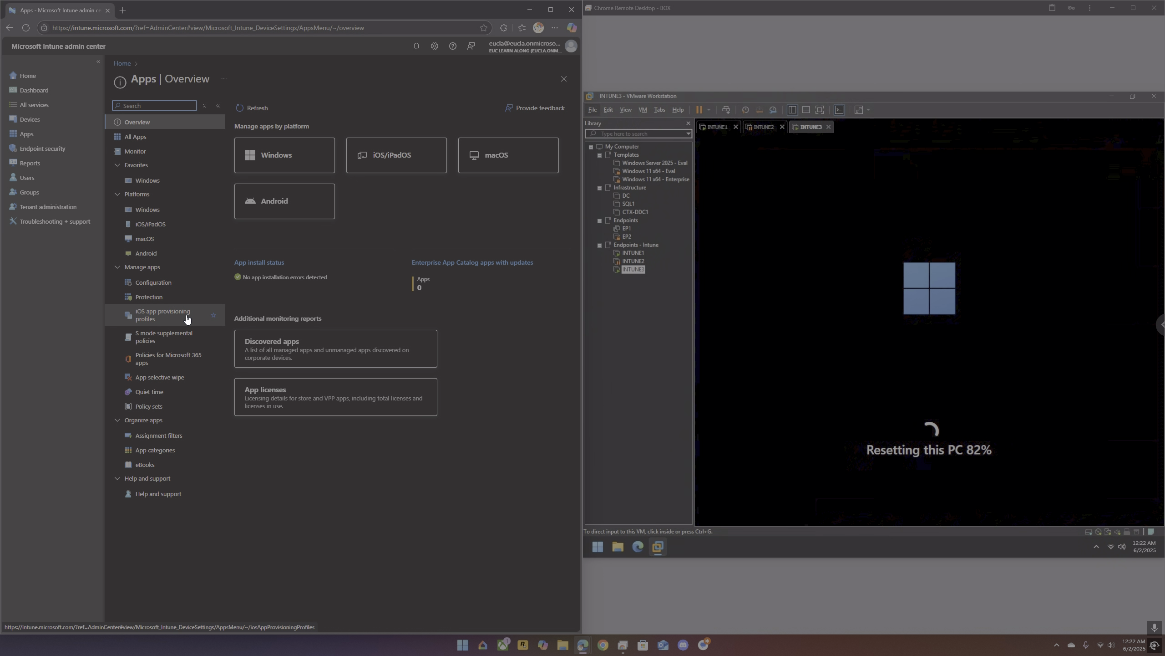
Step: Show the list of Windows apps in the Intune admin center
left_click(32, 139)
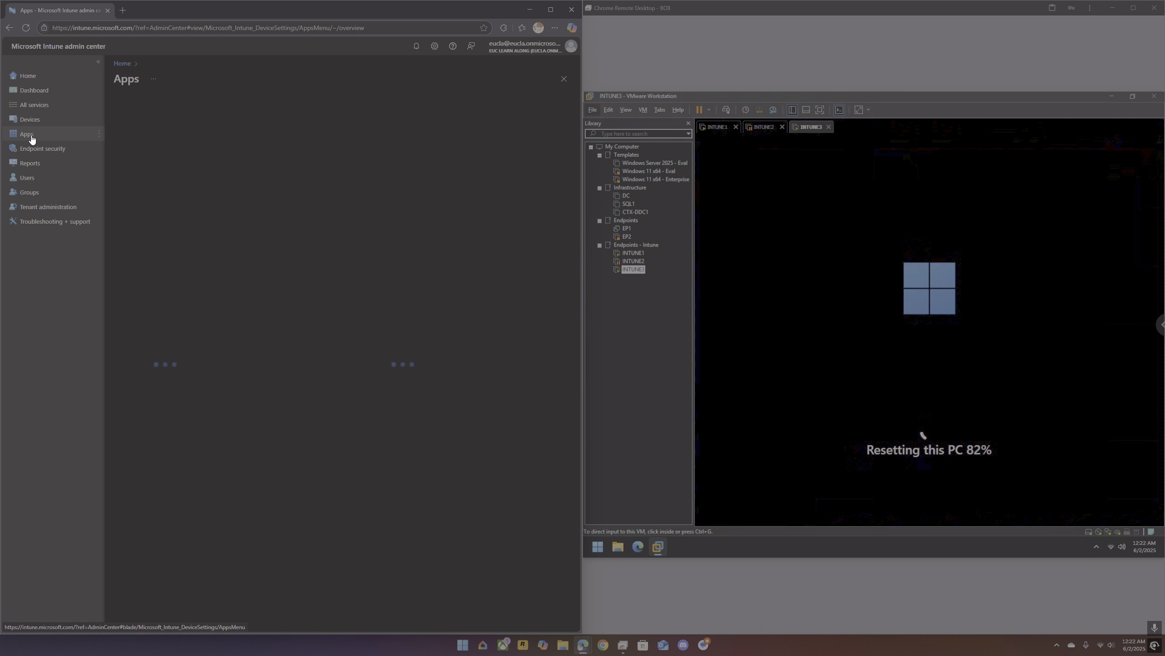
left_click(145, 180)
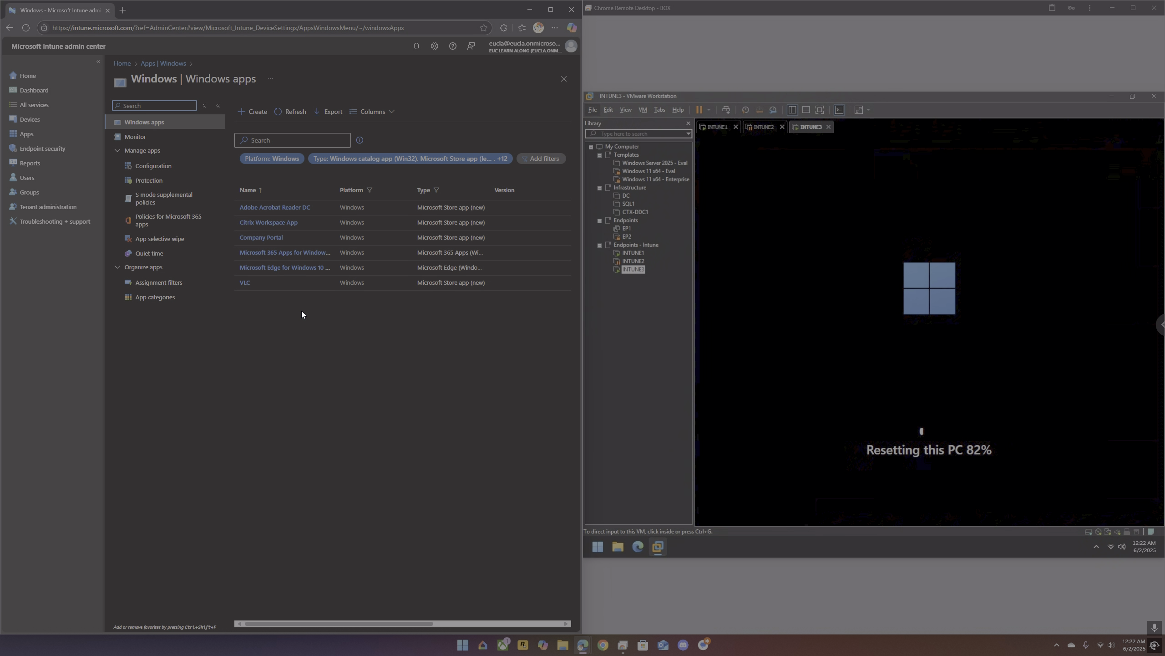
Step: Examine the dynamic membership rule and the members of the Dynamic-Autopilot-All Devices group
left_click(28, 192)
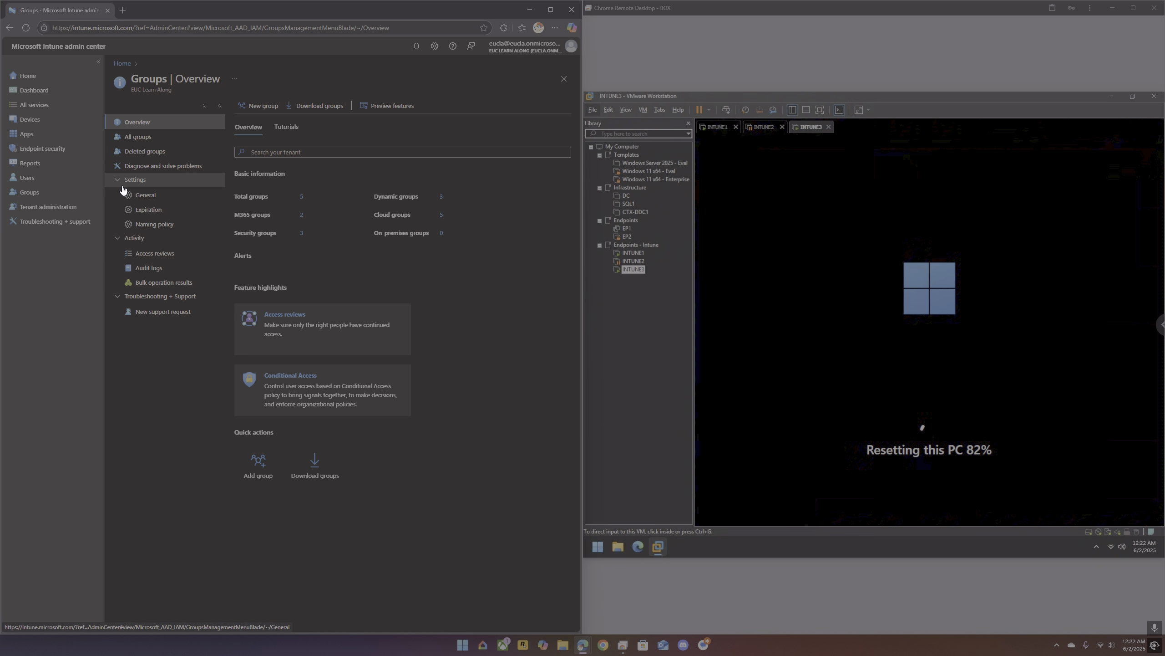
left_click(138, 138)
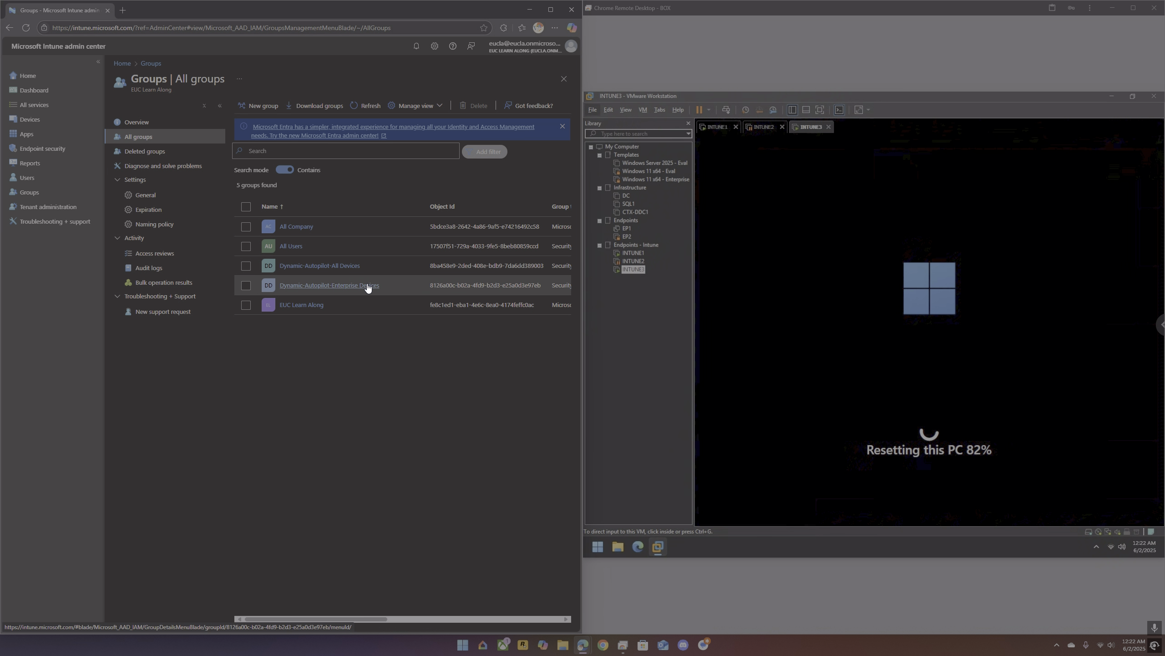
left_click(345, 273)
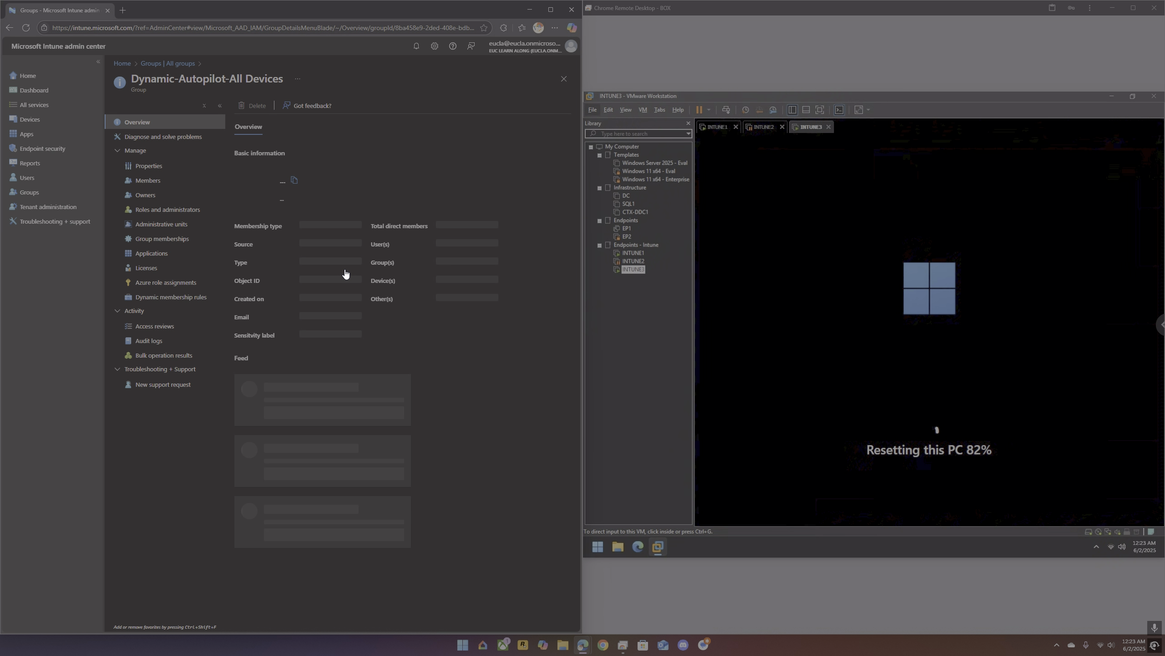
left_click(172, 298)
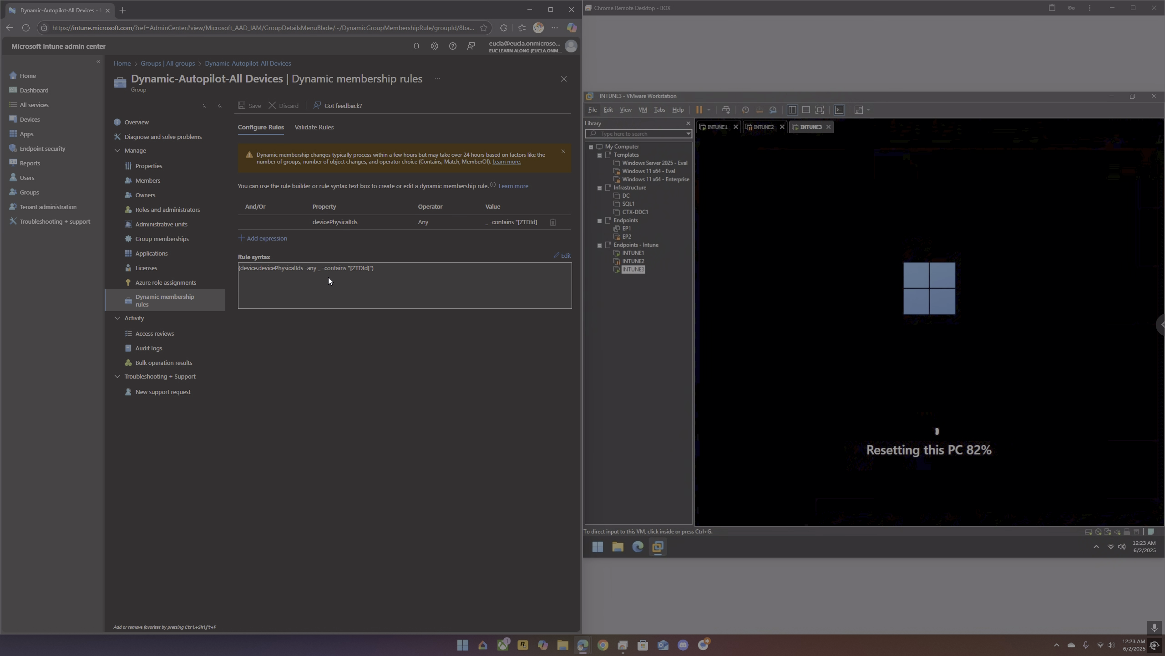
left_click(161, 182)
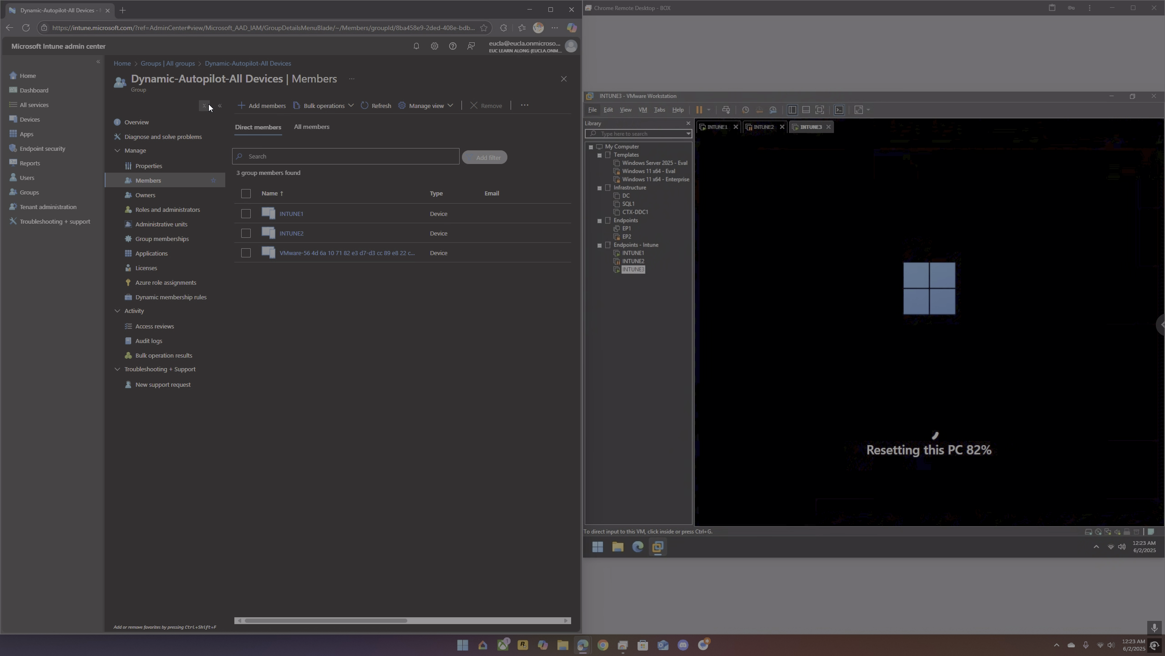
Step: Examine the dynamic membership rule of the Dynamic-Autopilot-Enterprise Devices group
left_click(186, 64)
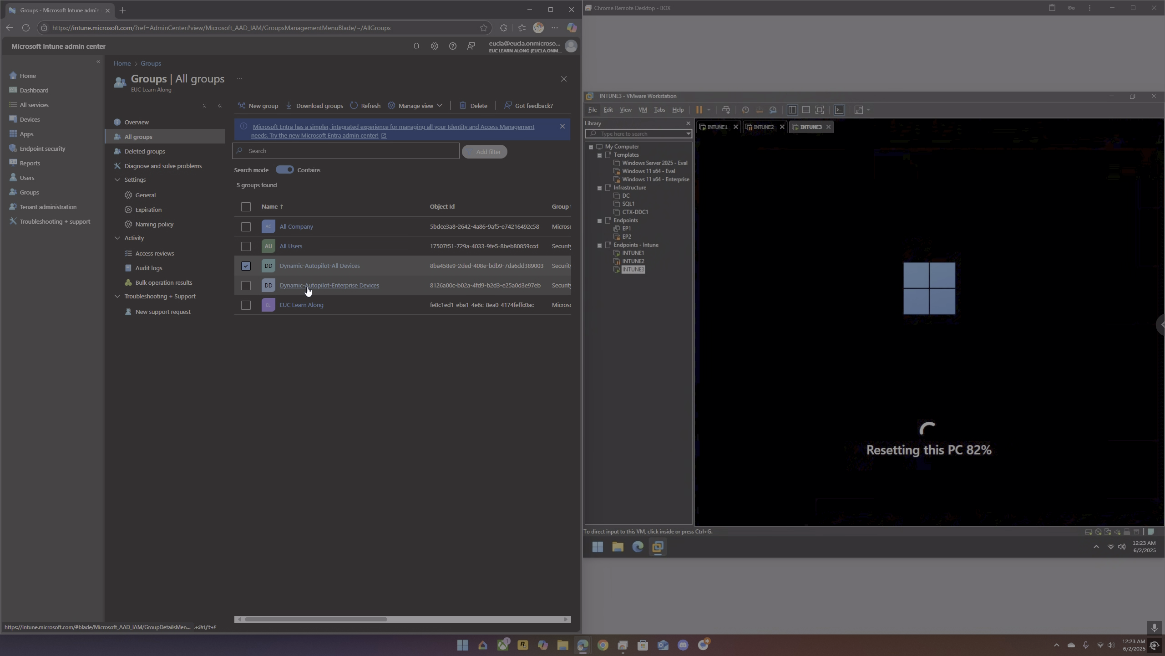
left_click(340, 286)
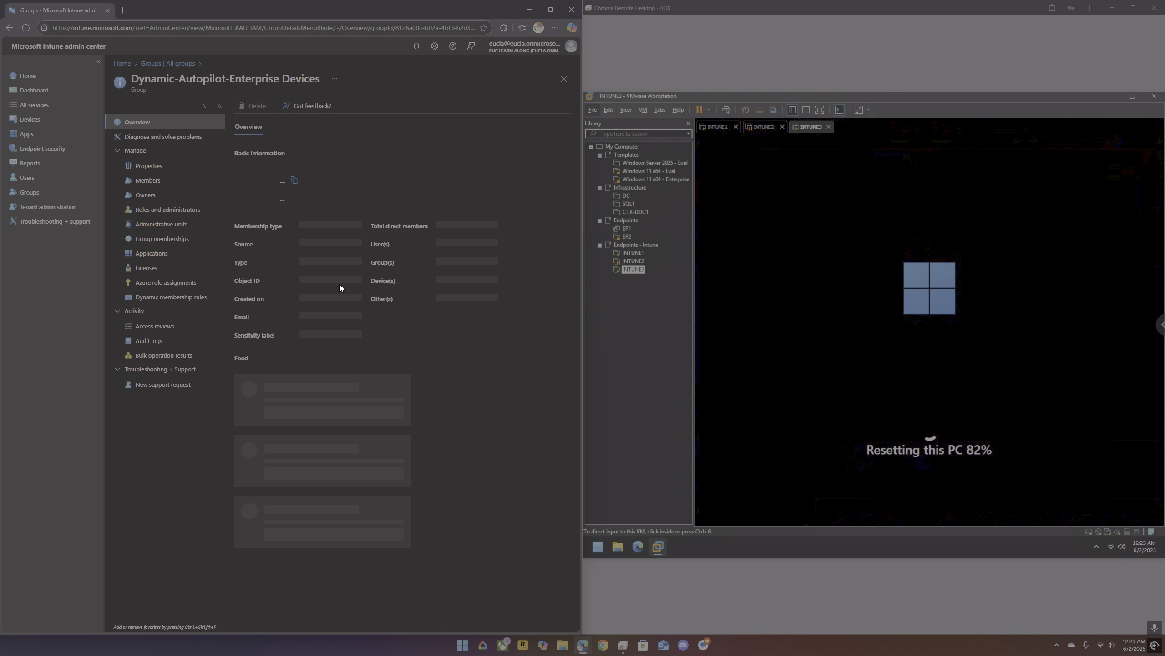
left_click(192, 296)
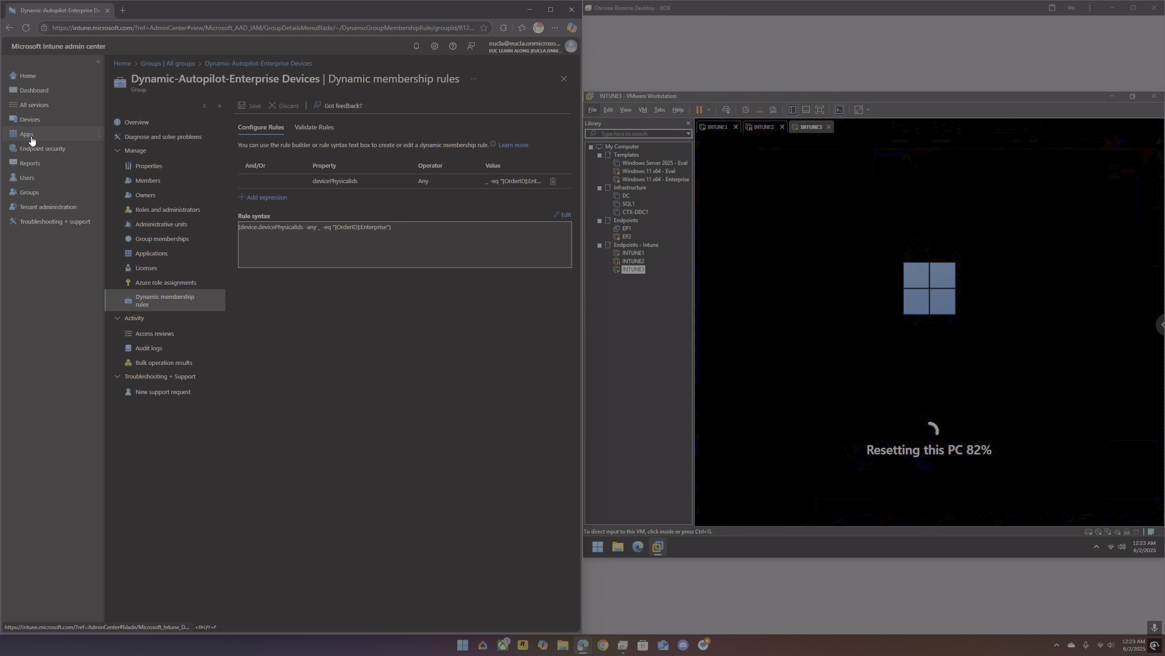
Step: Look up the first Windows Autopilot device under device enrollment and check its device name, group tag and assigned profile
left_click(28, 123)
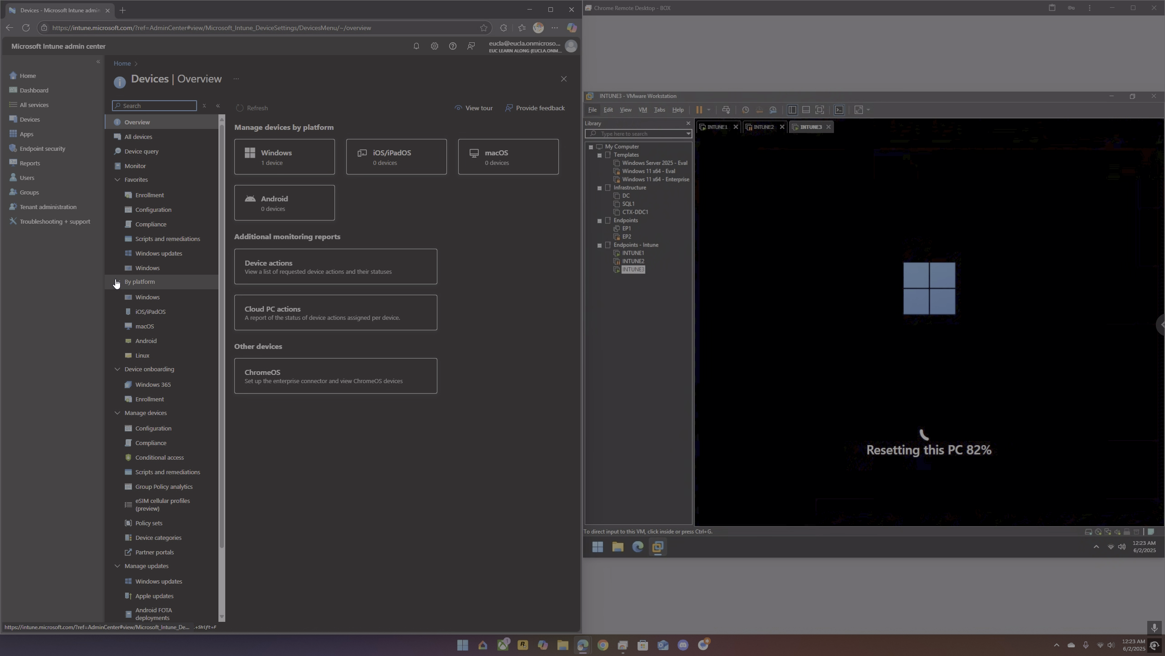
left_click(151, 400)
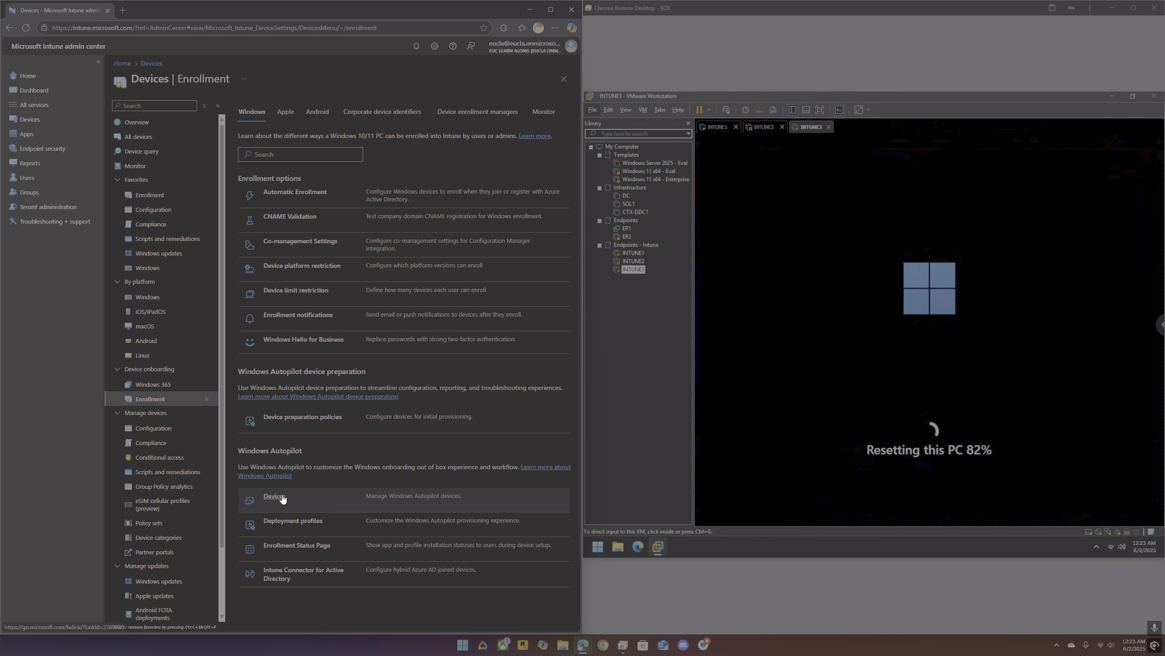
left_click(281, 496)
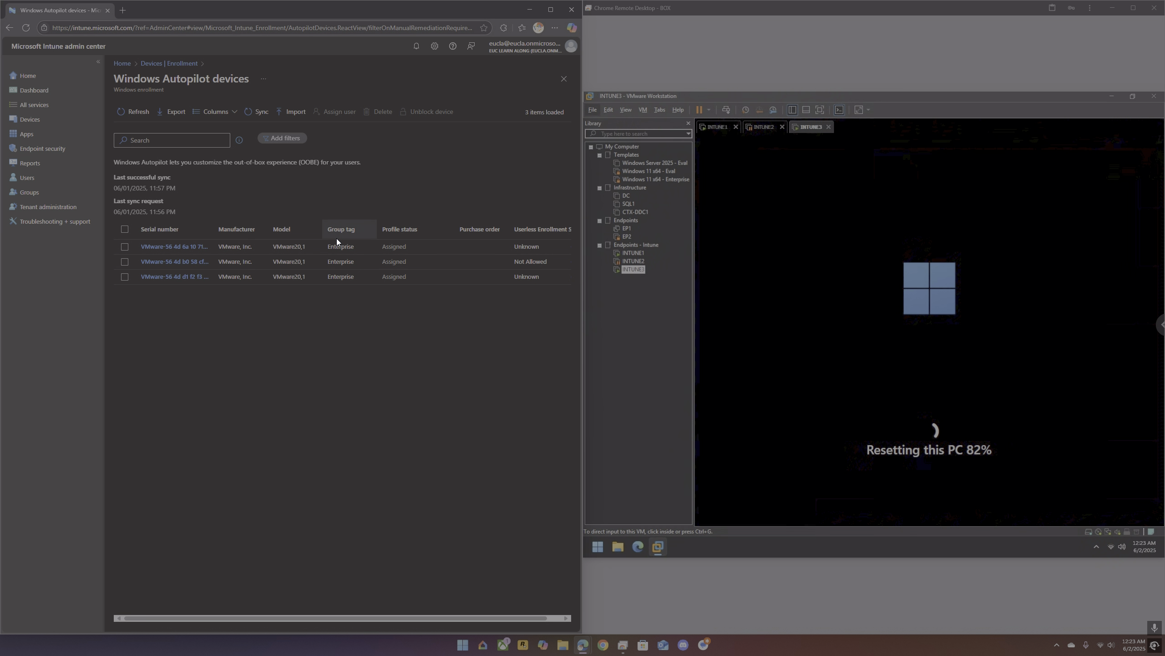
left_click(177, 252)
left_click(177, 252)
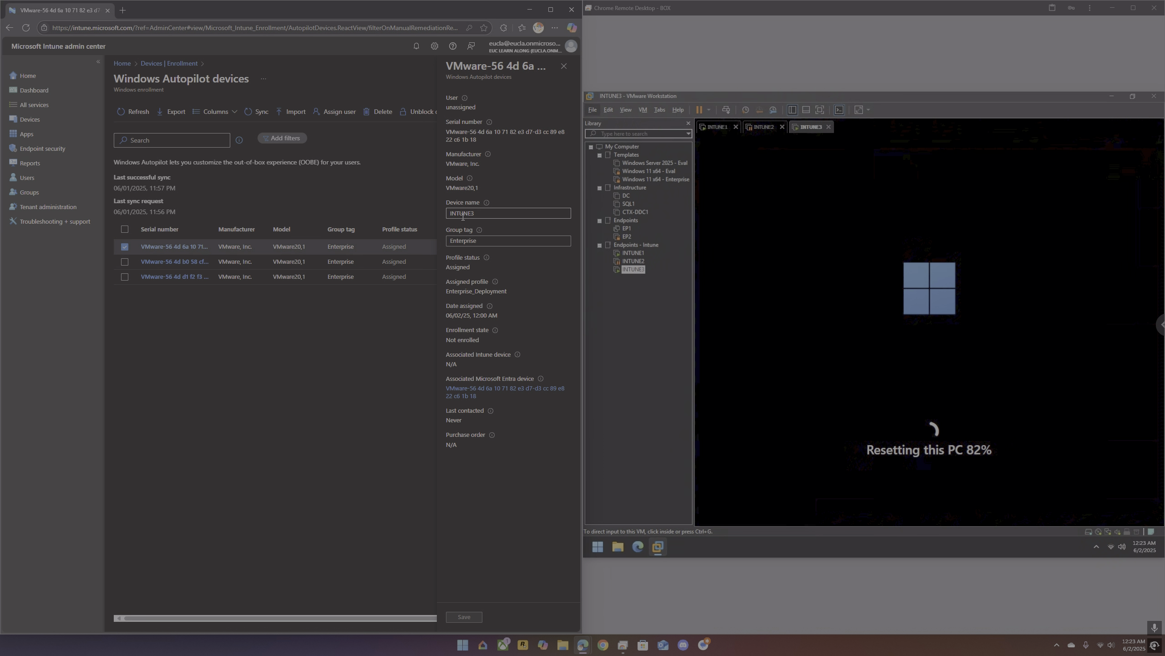
left_click(482, 241)
Step: Check the MDM user scope in the Automatic Enrollment settings and return to the enrollment options
left_click(185, 64)
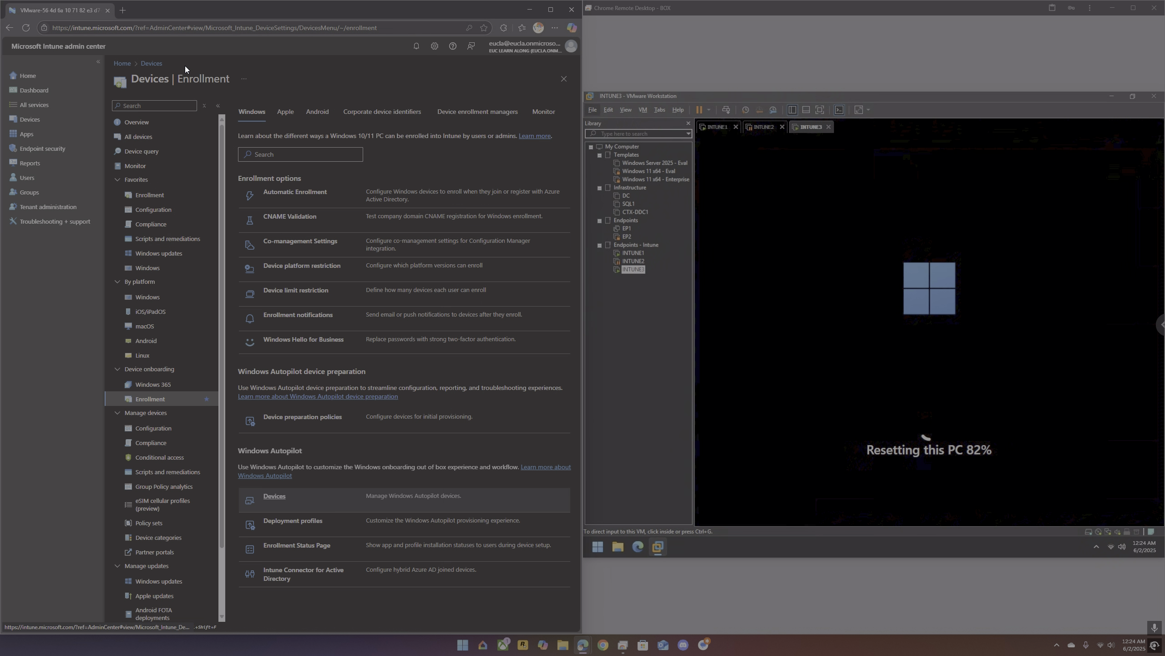
left_click(292, 193)
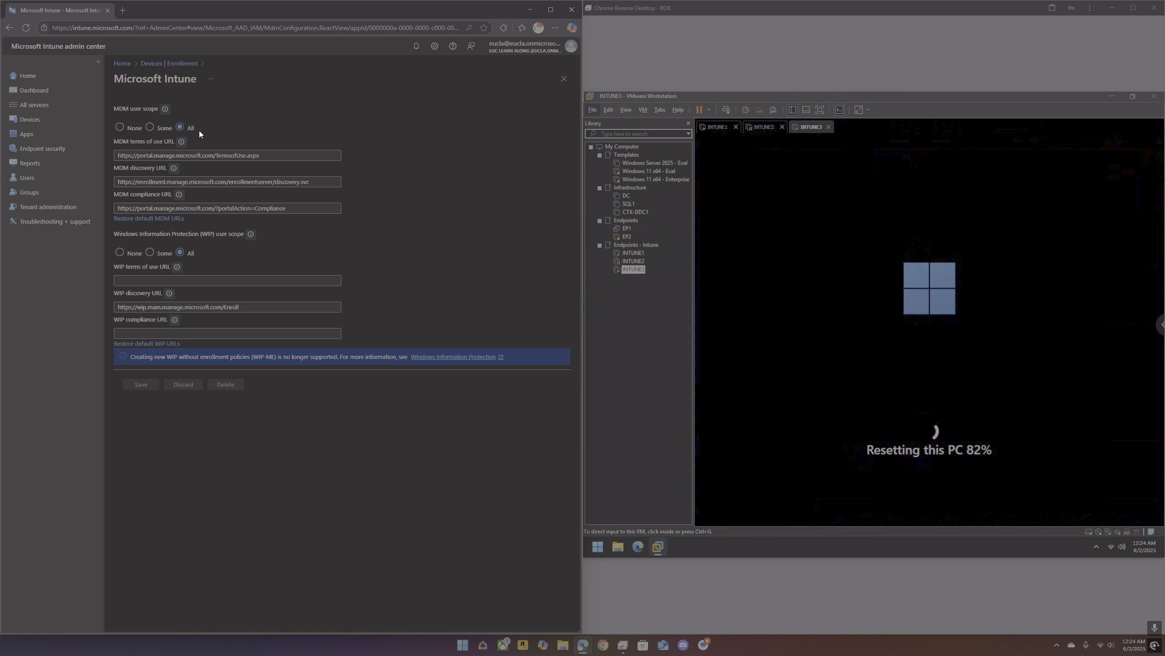
left_click(168, 66)
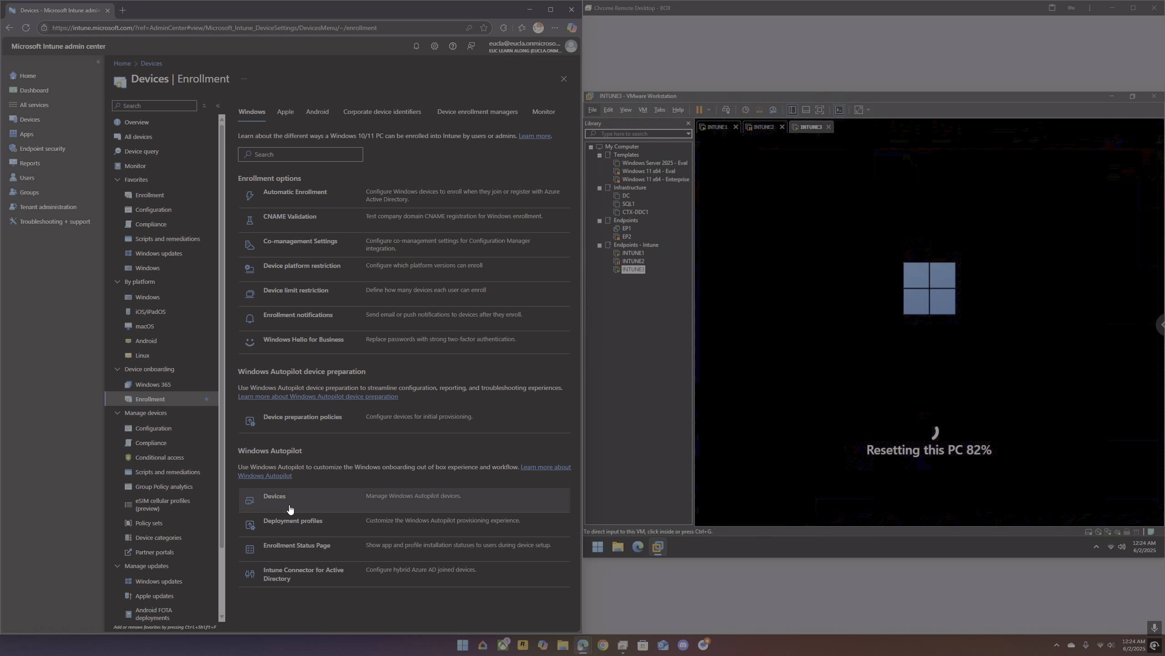
Step: Review the settings of the Autopilot-ESP enrollment status page profile in its editor, leaving without saving changes
left_click(297, 546)
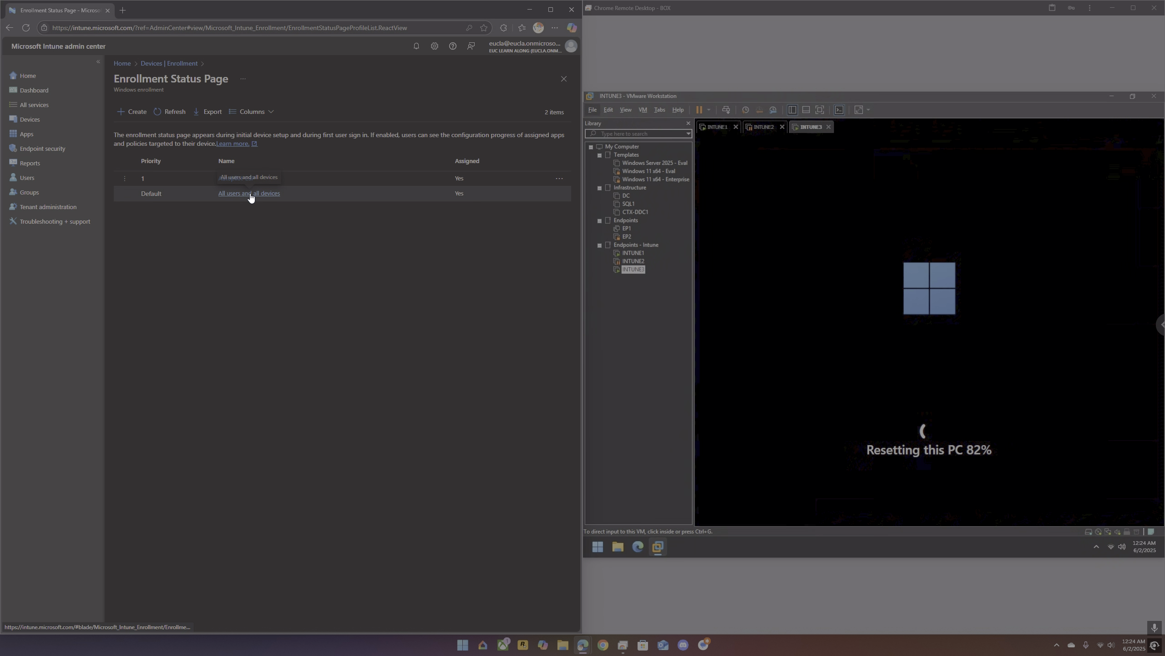
left_click(240, 181)
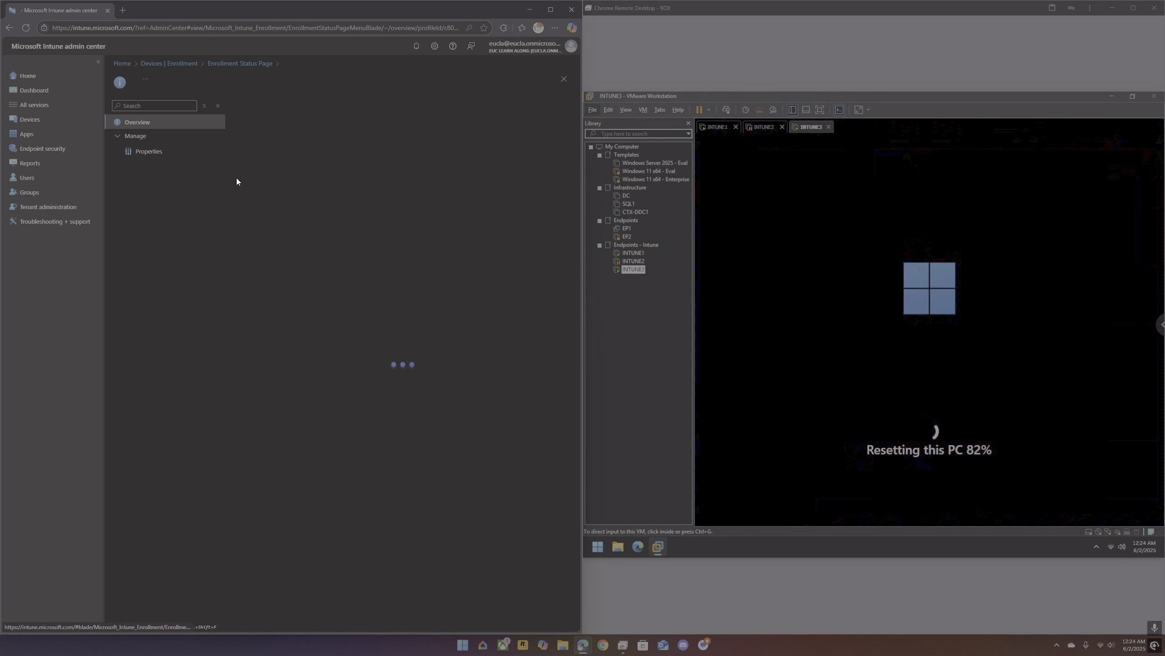
left_click(158, 153)
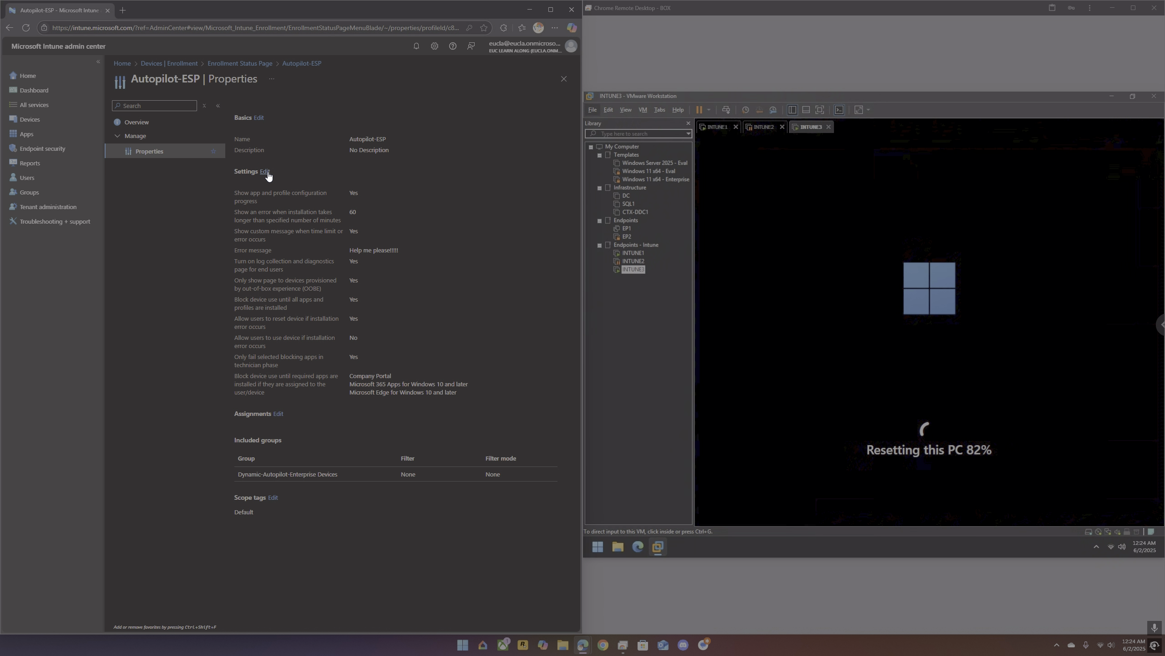
left_click(266, 172)
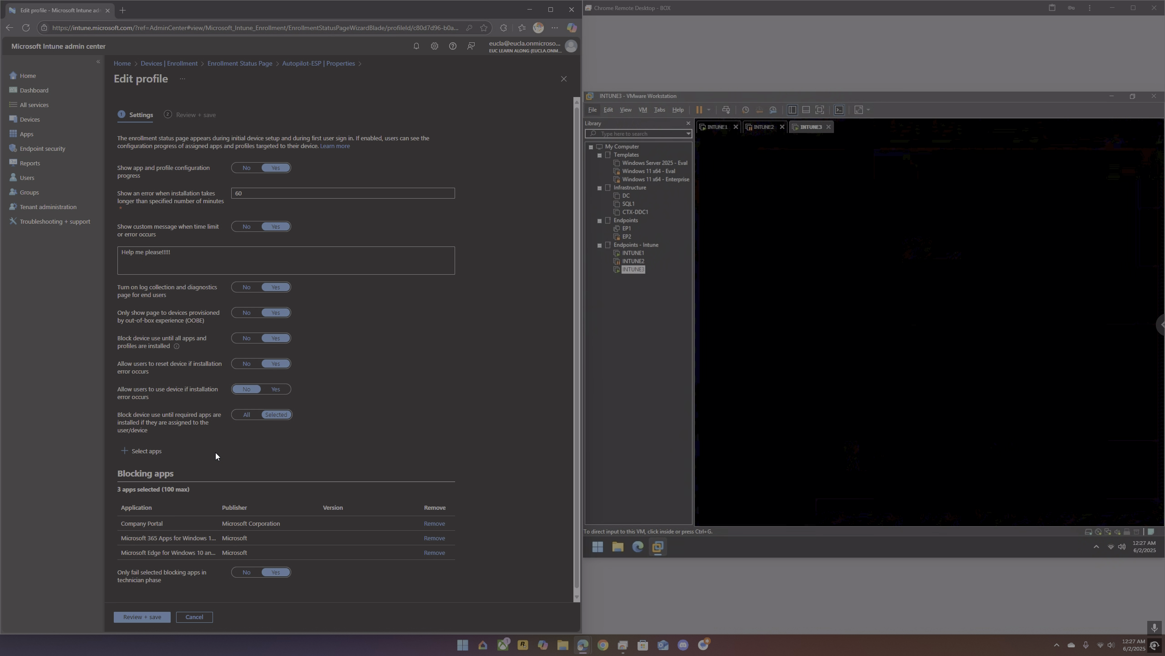
left_click(197, 616)
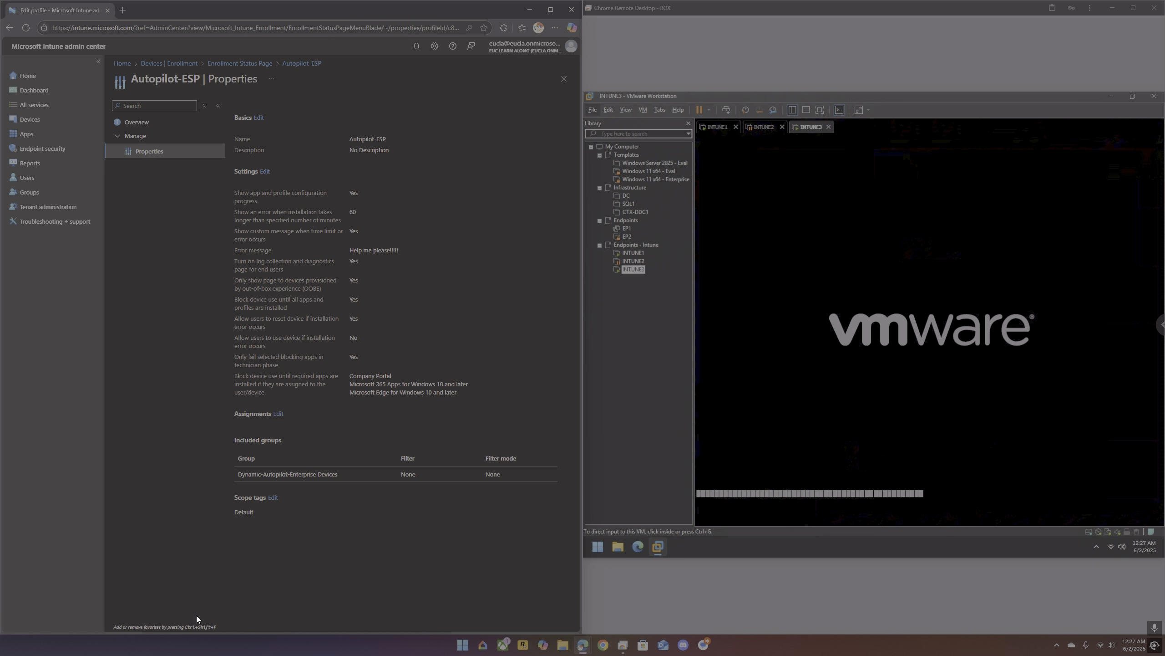
left_click(240, 63)
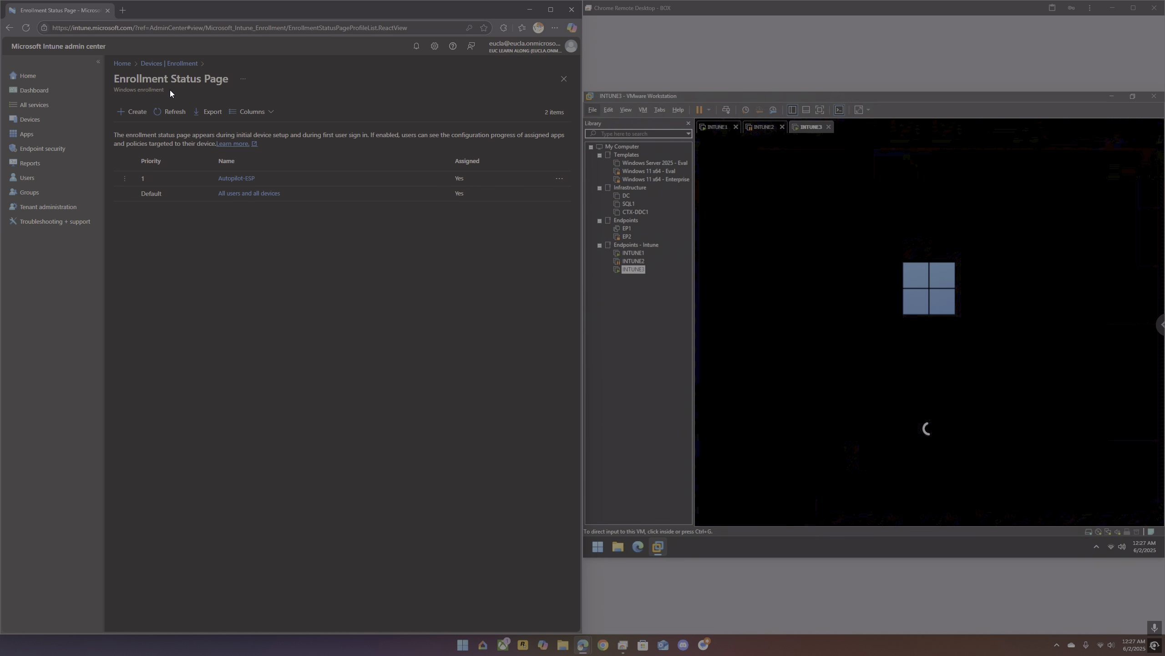
Step: Set the user account type to Standard in the Enterprise_Deployment Autopilot profile, save it, and return to the enrollment options
left_click(182, 63)
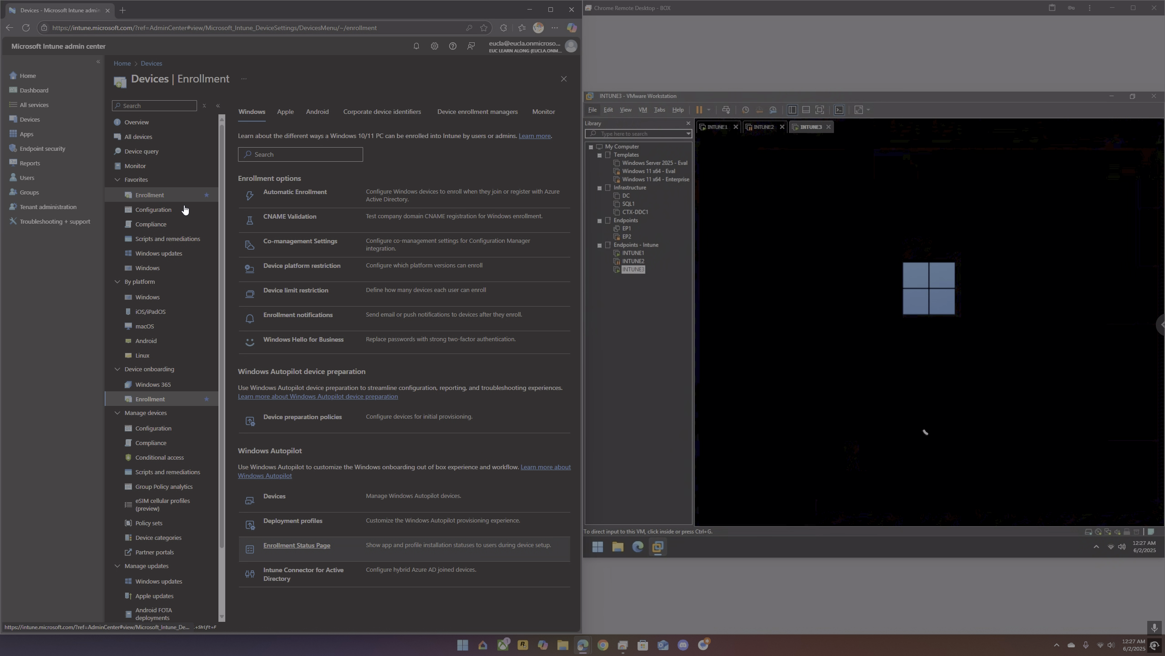
left_click(270, 523)
left_click(150, 170)
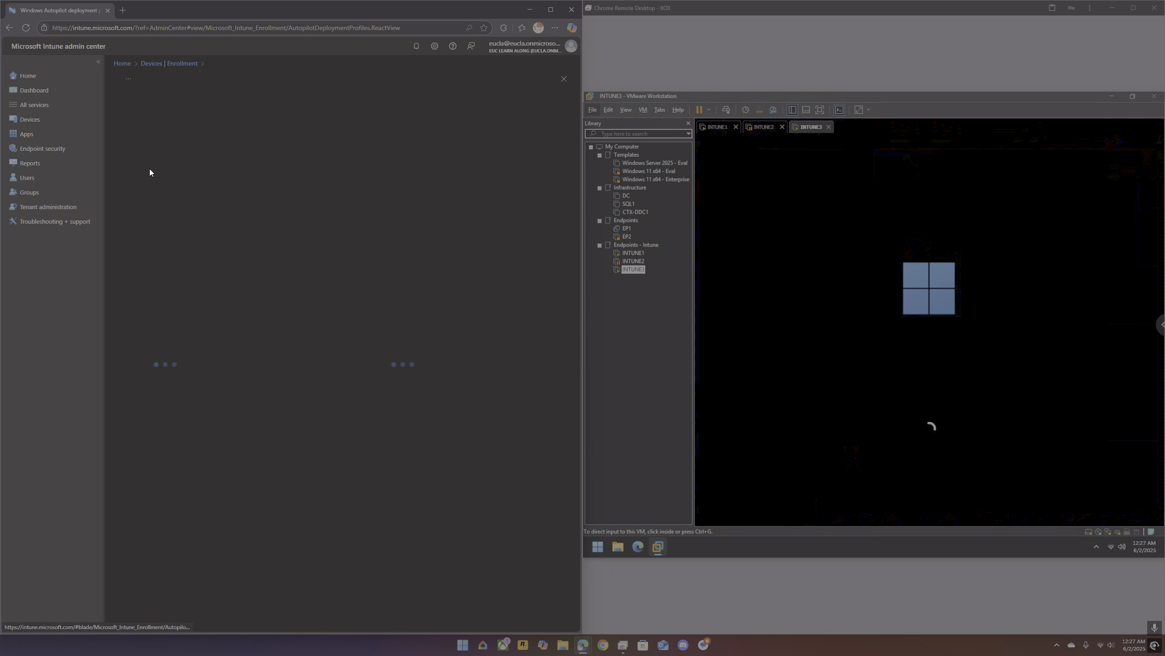
left_click(157, 160)
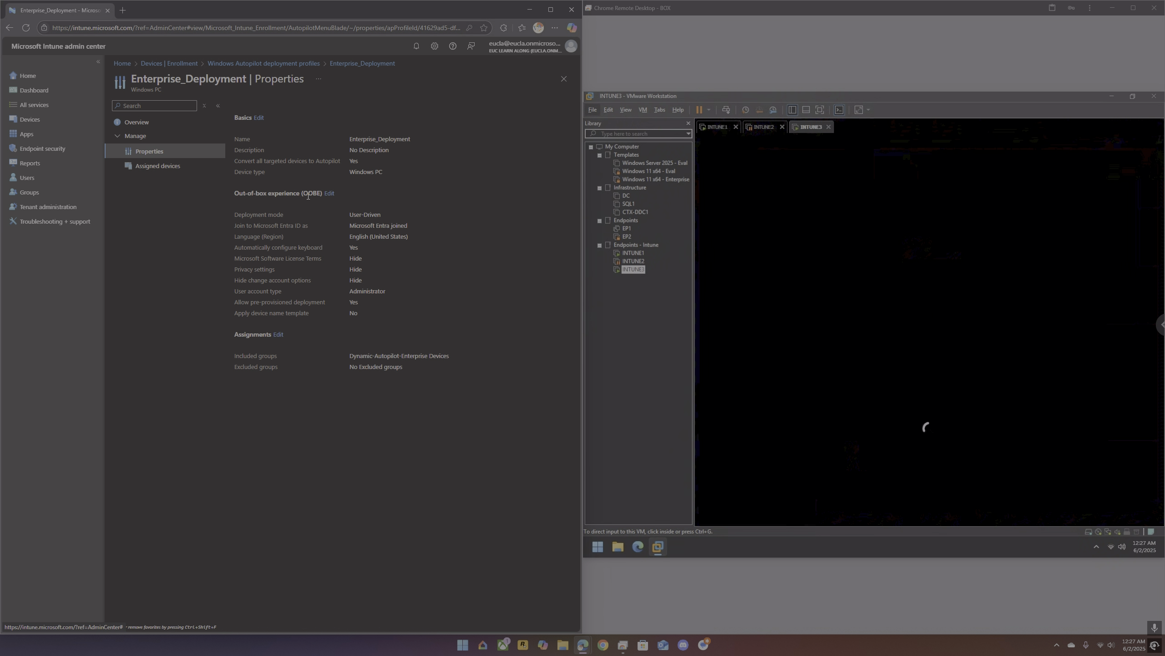
left_click(330, 193)
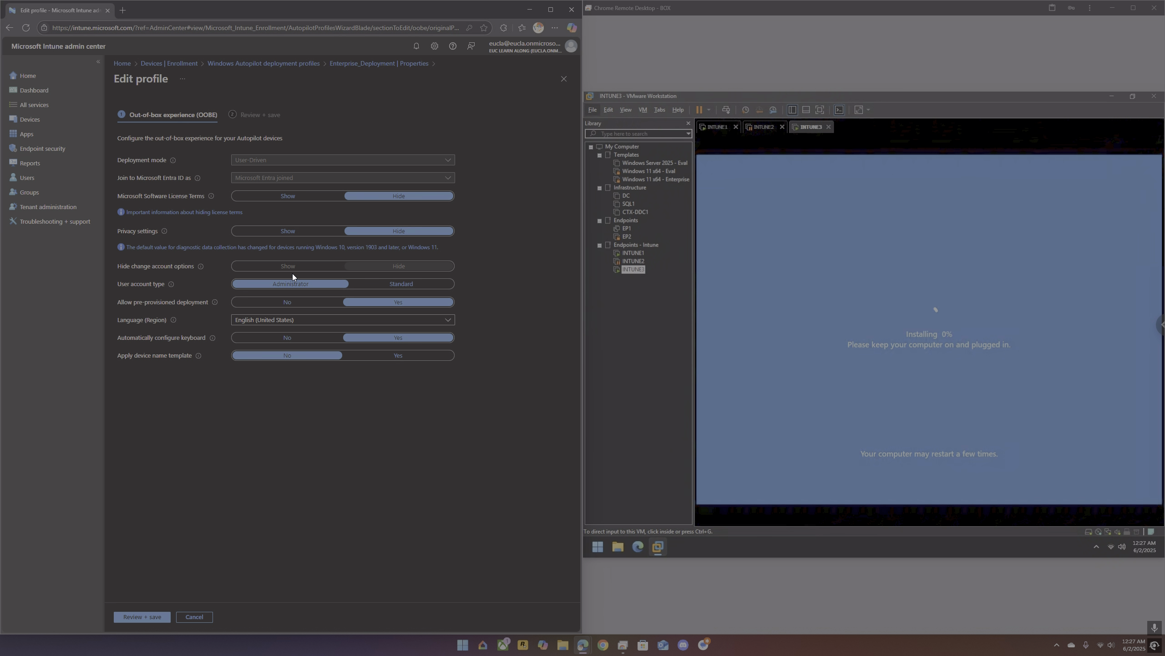
left_click(417, 284)
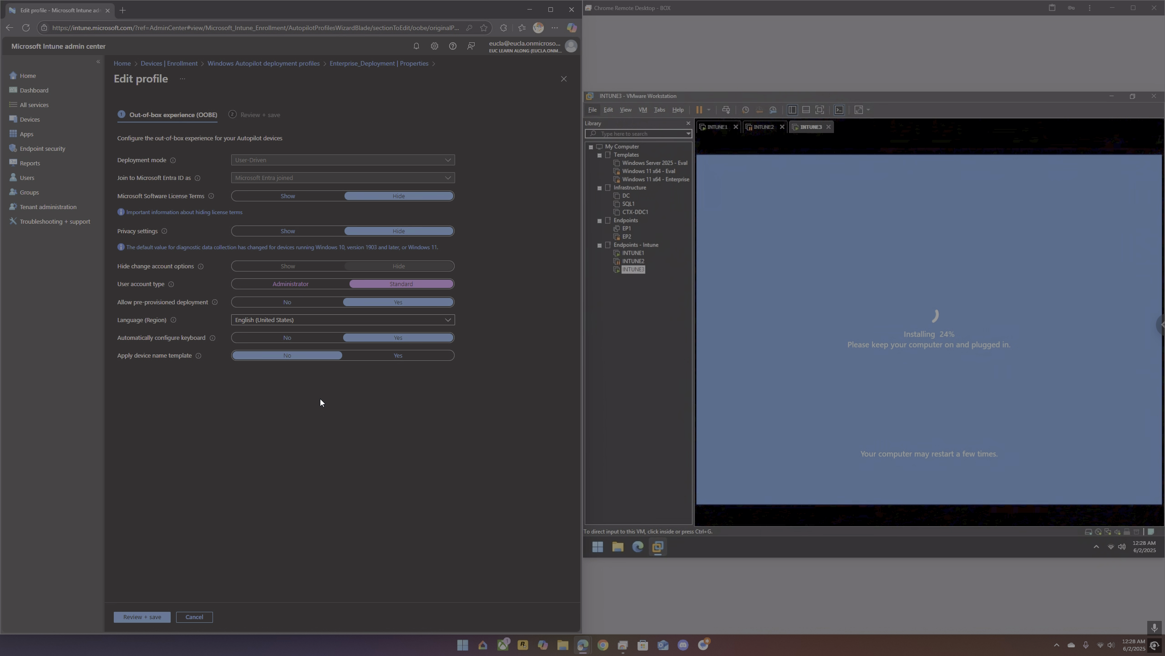
left_click(143, 618)
left_click(139, 615)
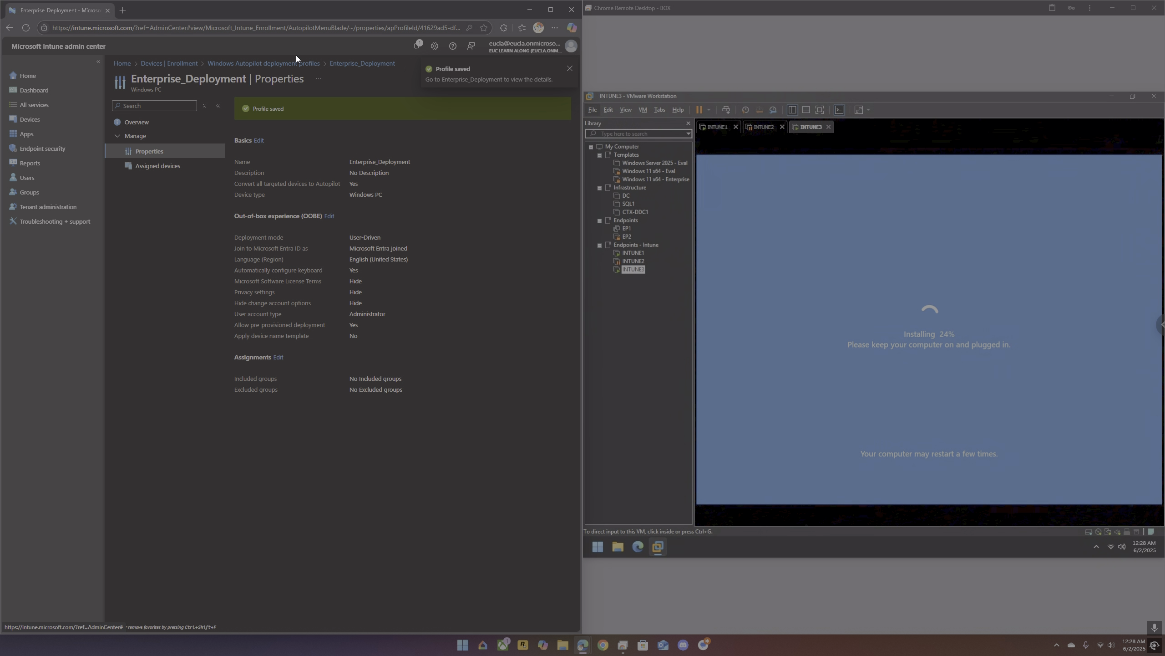
left_click(193, 63)
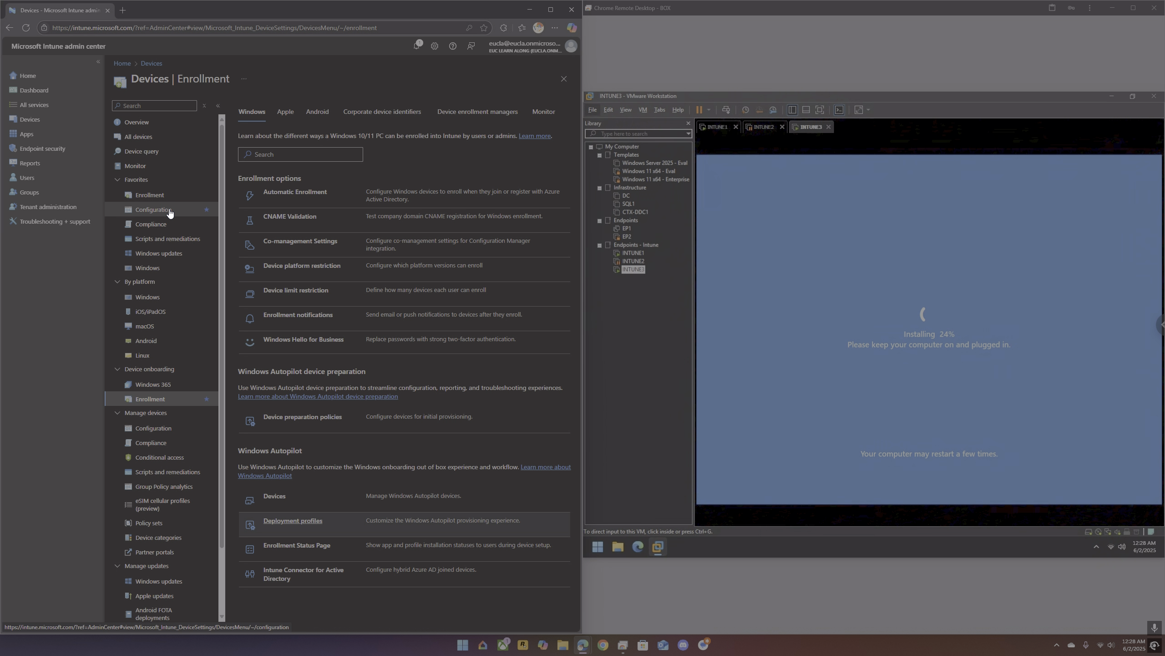
Step: Resume the suspended INTUNE2 virtual machine and display its lock screen
left_click(765, 128)
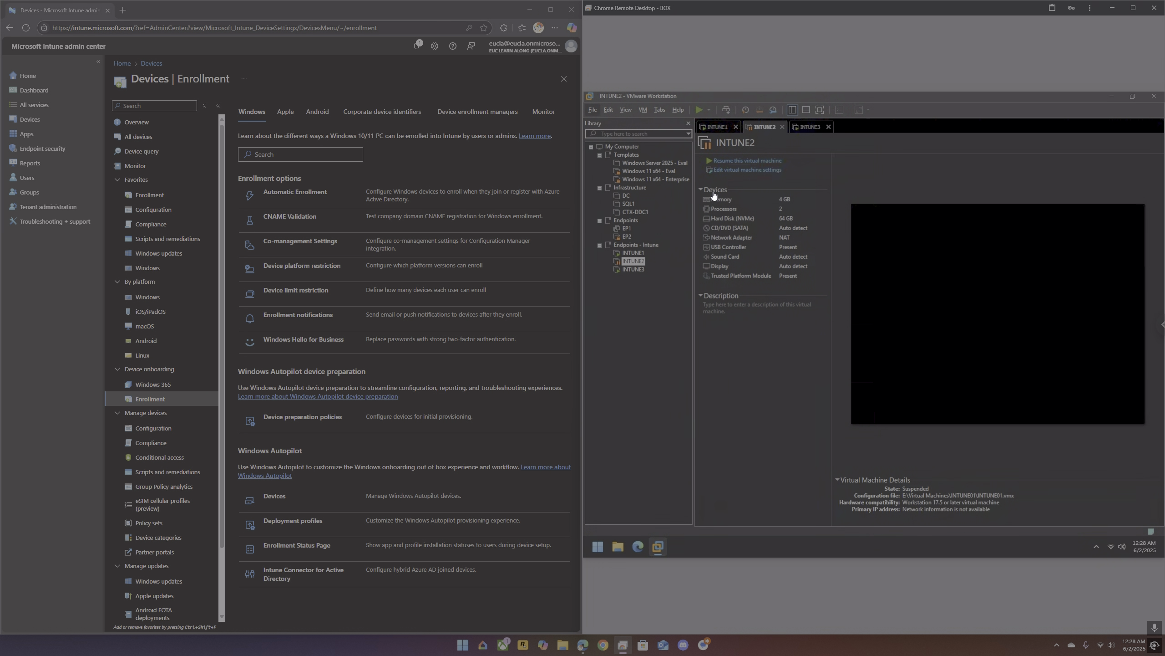
left_click(746, 161)
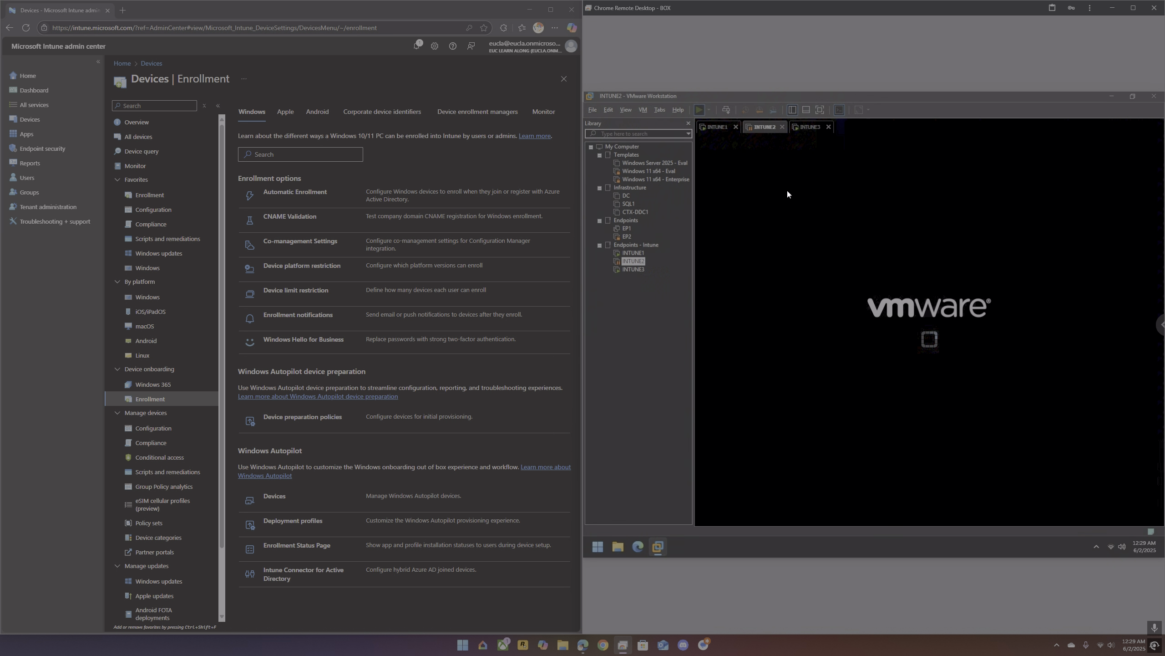
left_click(771, 220)
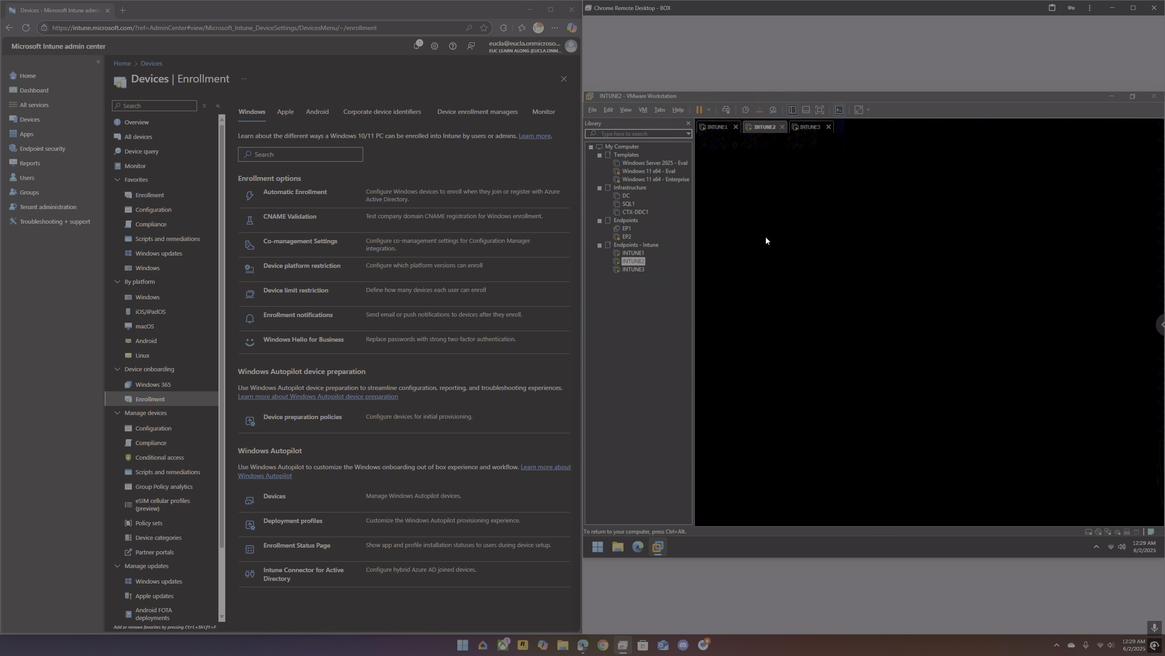
key("ctrl+alt")
left_click(716, 132)
left_click(764, 132)
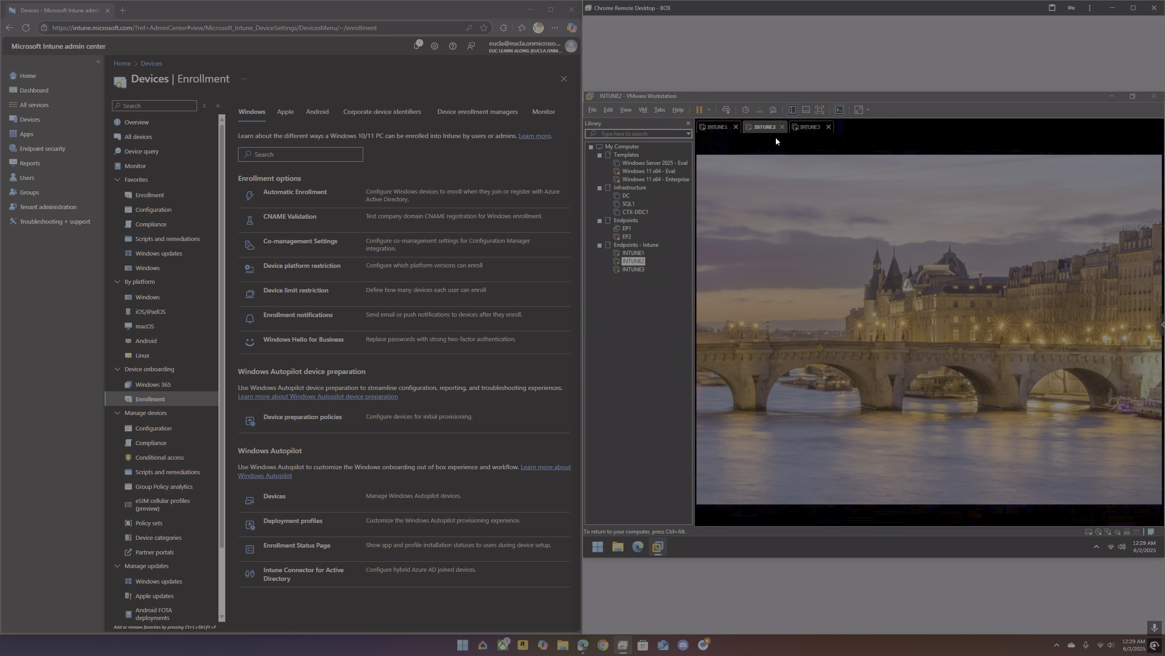
Step: Sign in to Windows on INTUNE2 by entering the account password
left_click(733, 137)
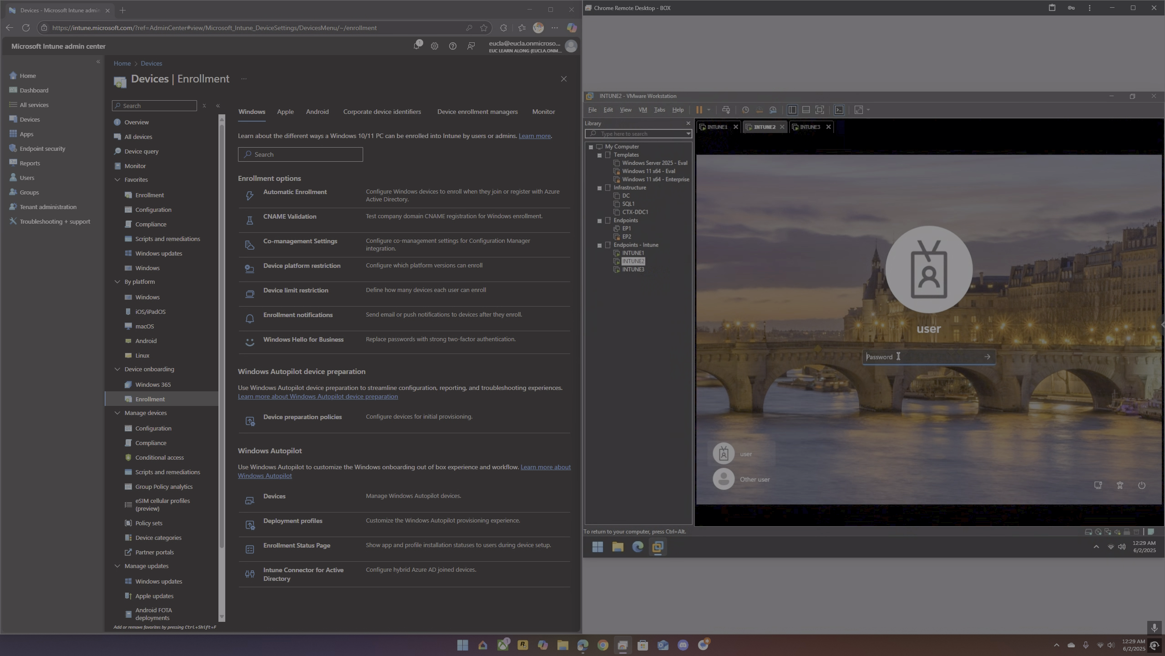
type("•••••••••")
key("Return")
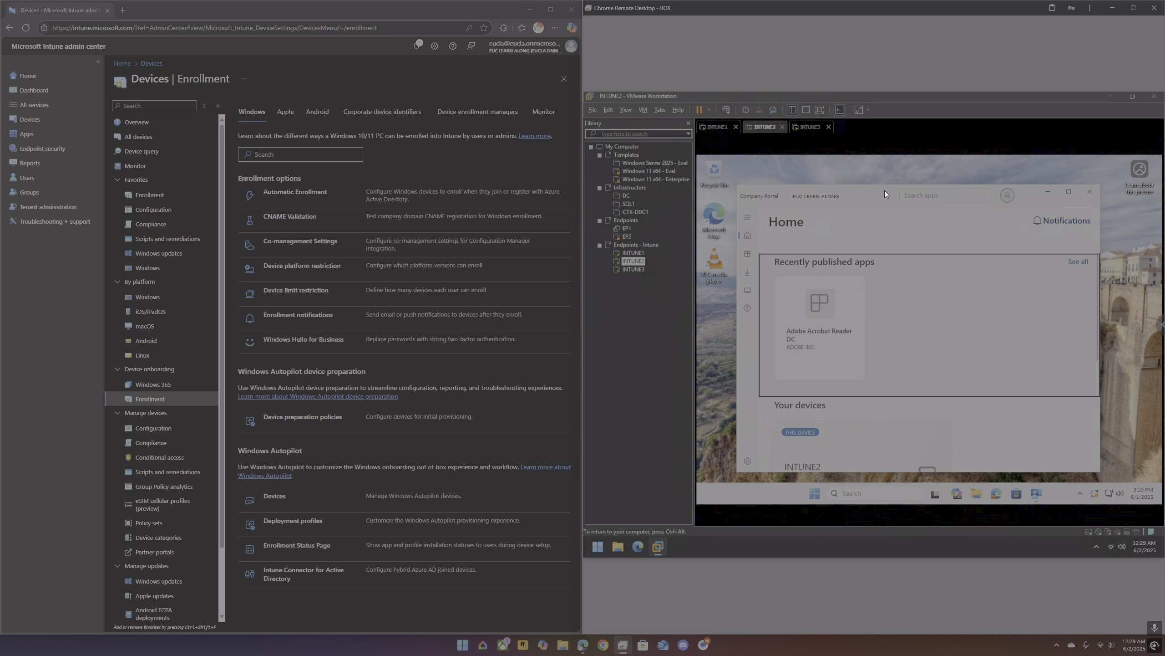
Step: Look up the list of Windows apps in the Intune admin center
key("ctrl+alt")
left_click(26, 134)
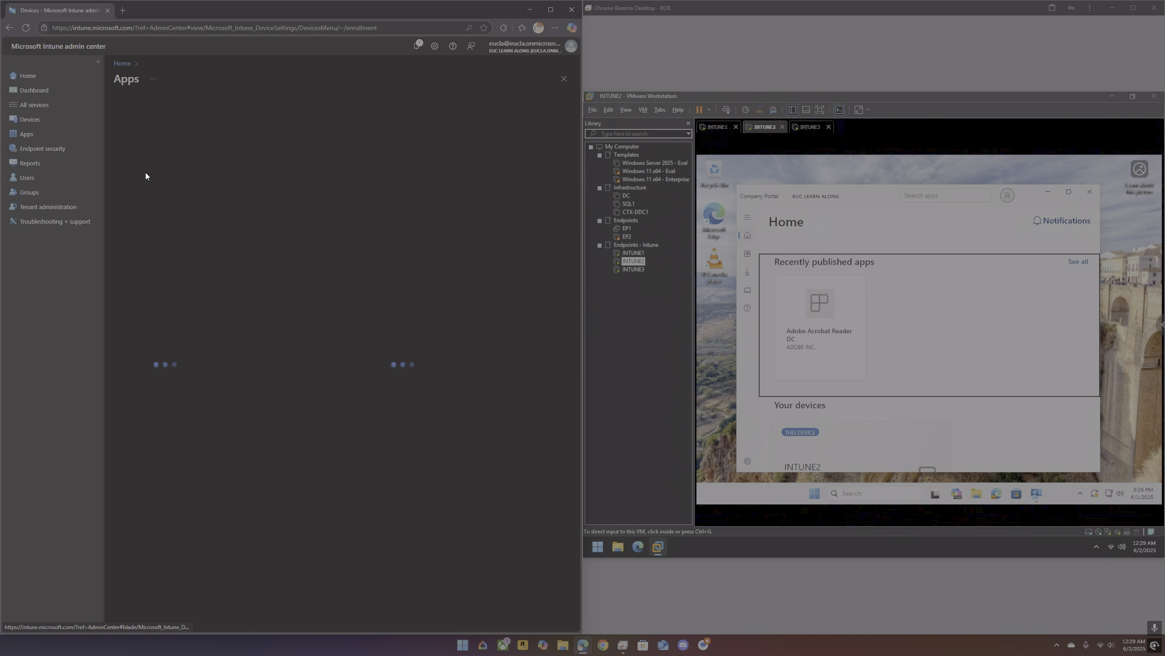
left_click(155, 207)
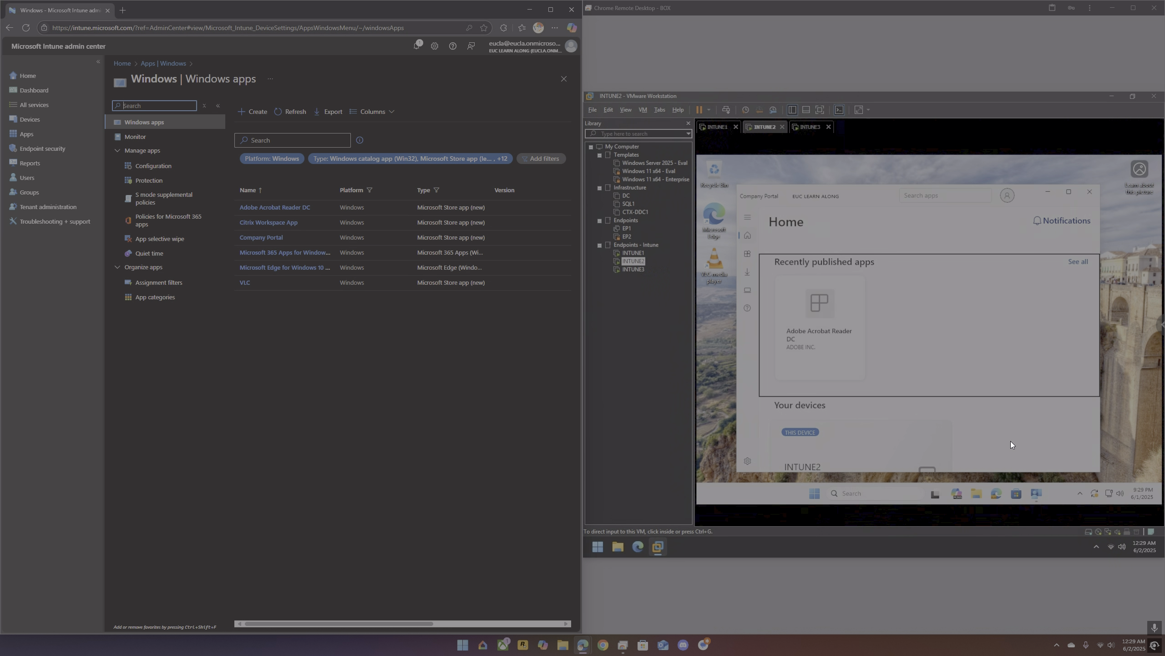
Step: Check the hidden tray icons and Company Portal's installed apps on INTUNE2, closing the portal when done
left_click(1077, 495)
left_click(1080, 491)
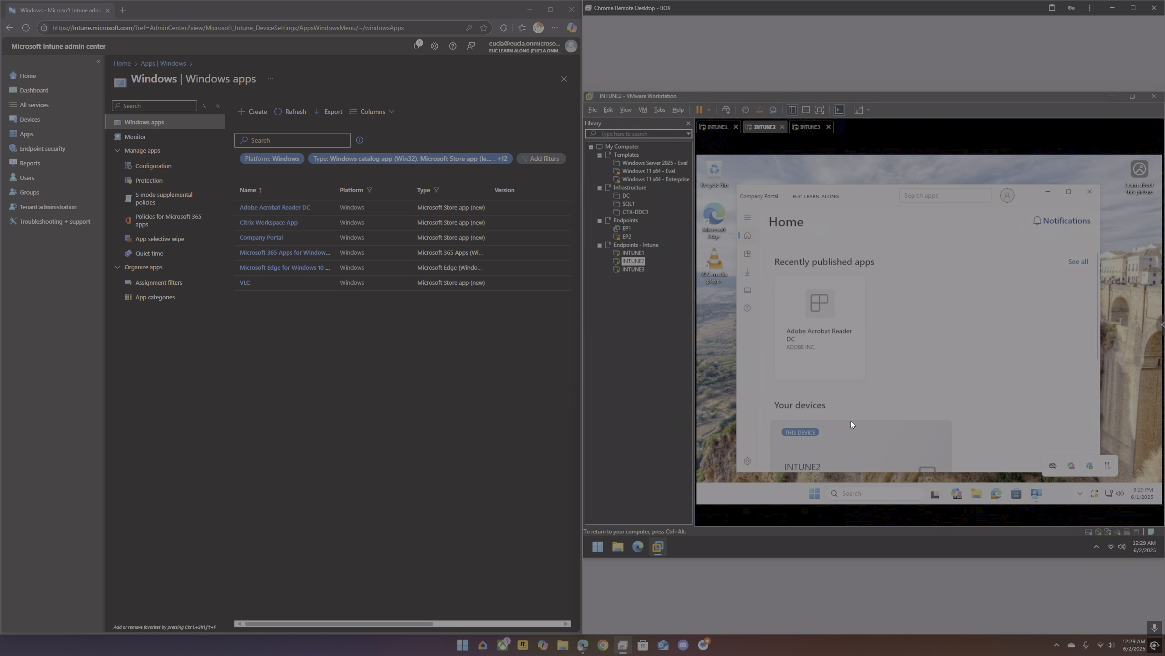
left_click(746, 271)
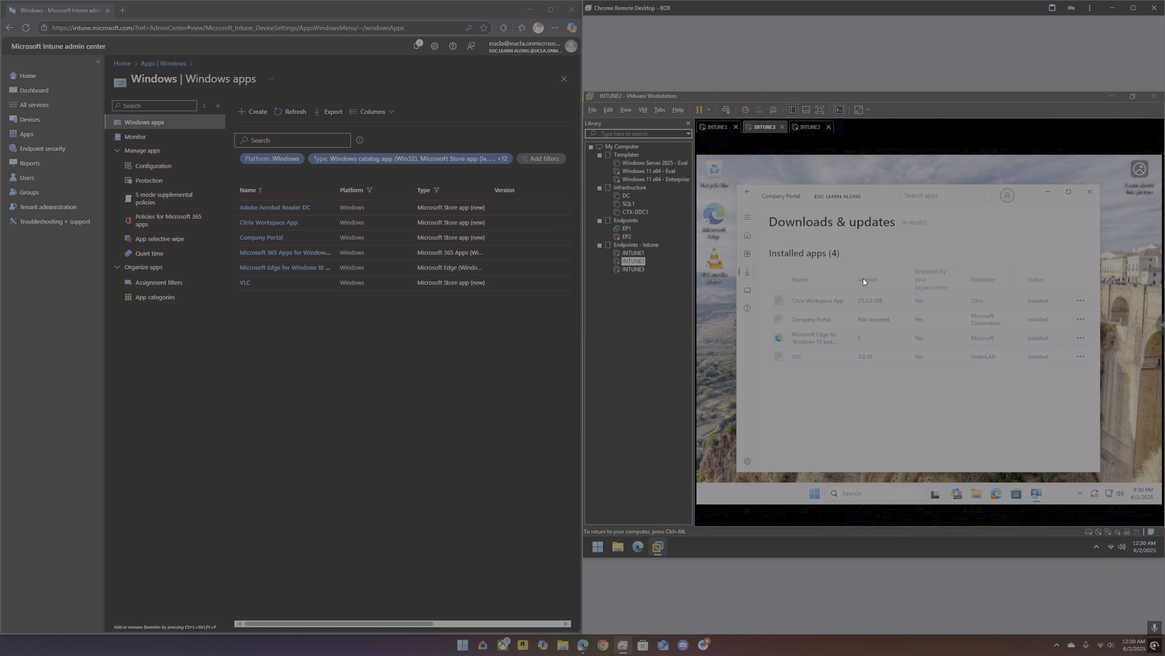
left_click(1091, 192)
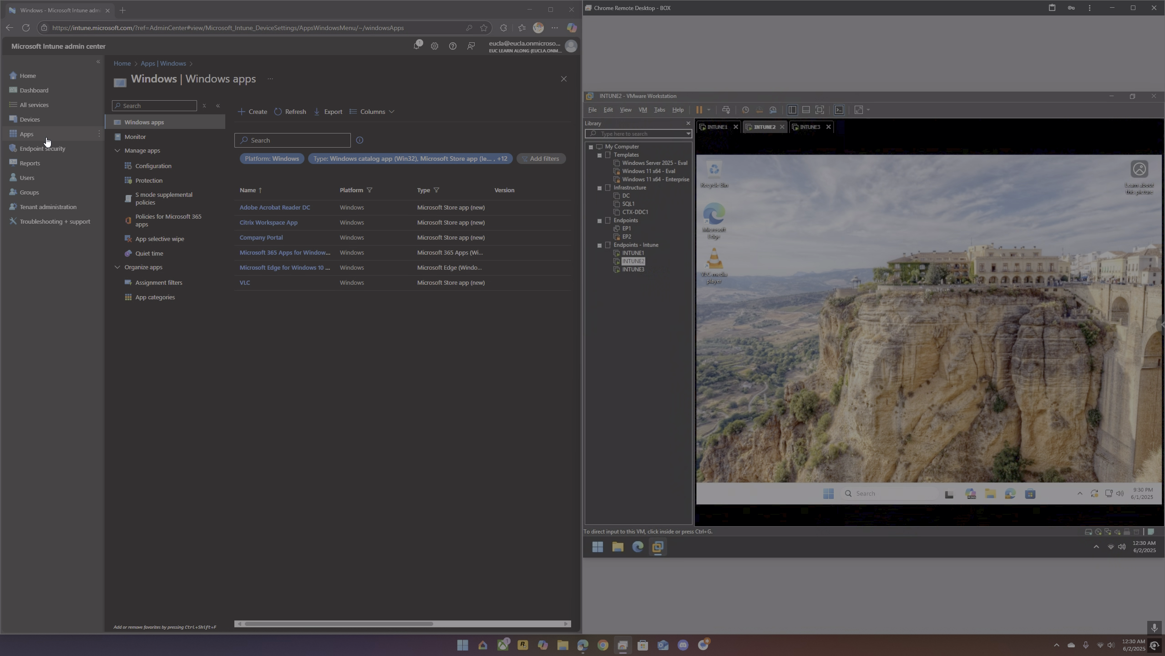
Step: Review the assignments and Widgets setting of the Windows 11 - Setting Catalog configuration policy and return to the policy list
left_click(37, 121)
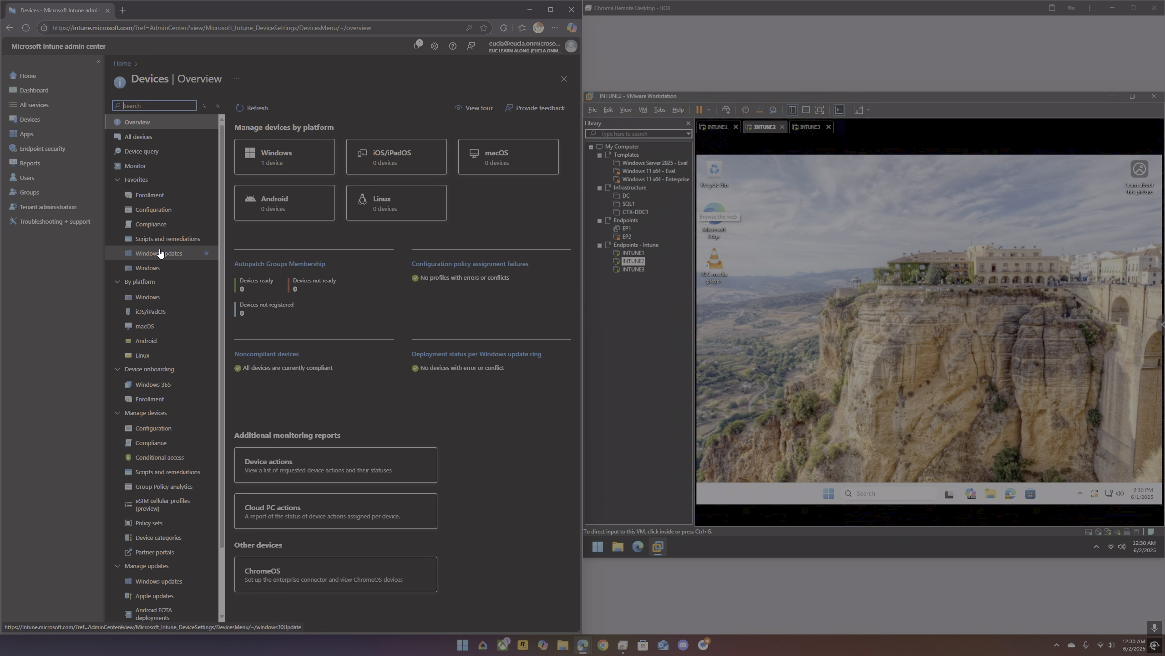
left_click(160, 211)
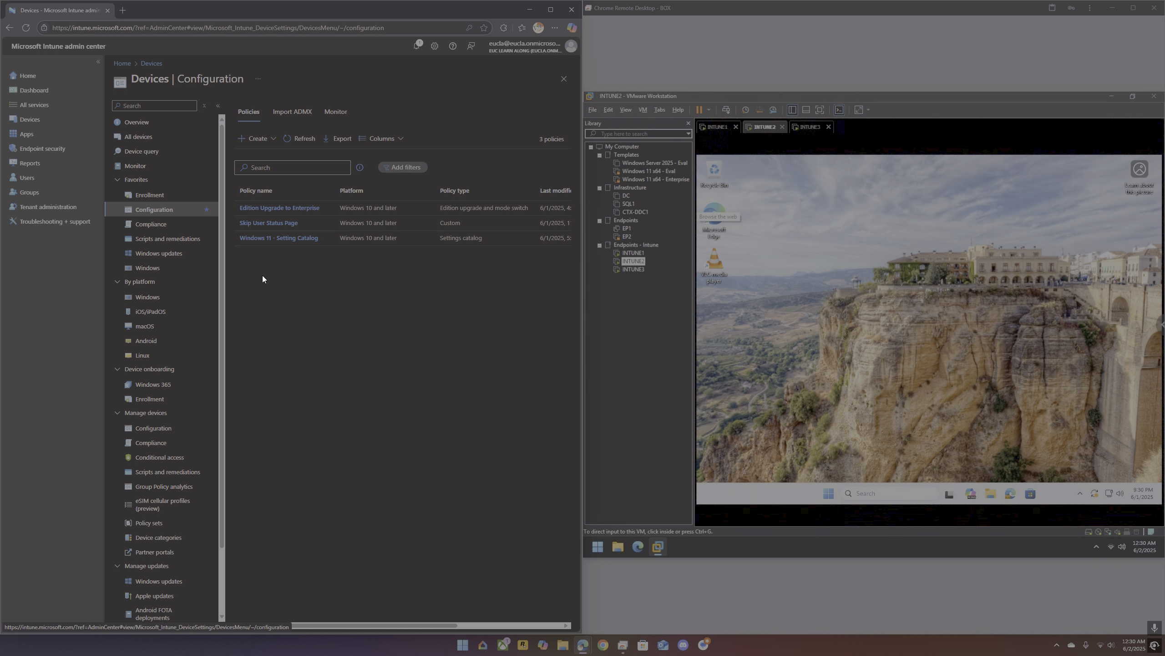
left_click(302, 242)
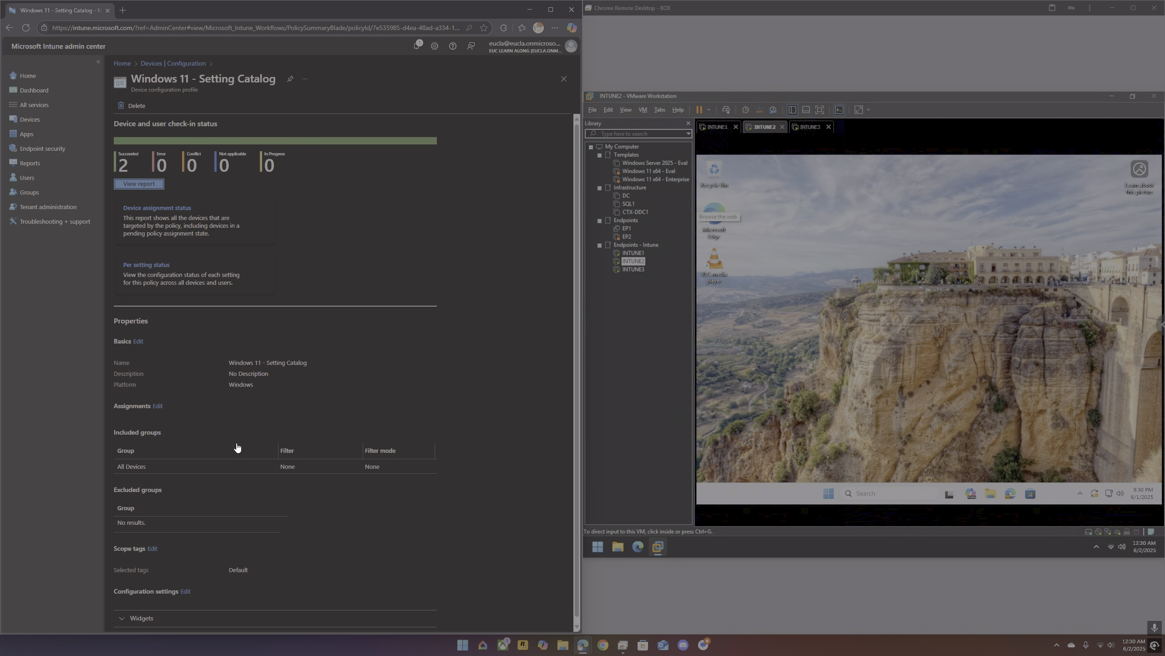
scroll(224, 552, "down", 2)
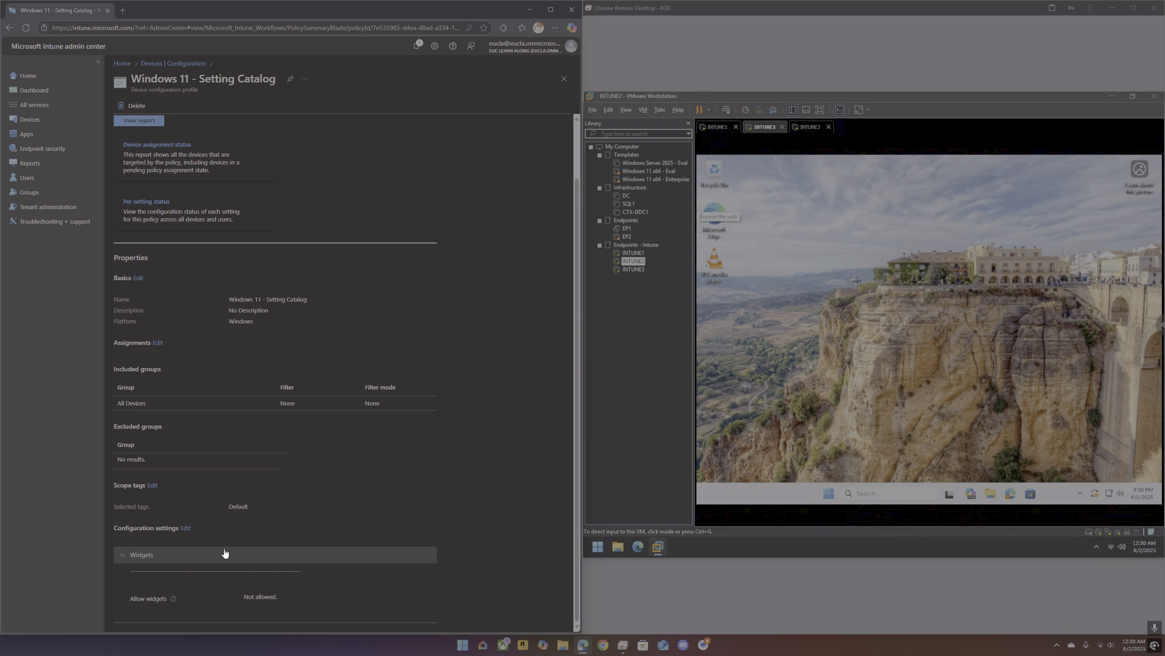
scroll(230, 541, "up", 2)
left_click(176, 66)
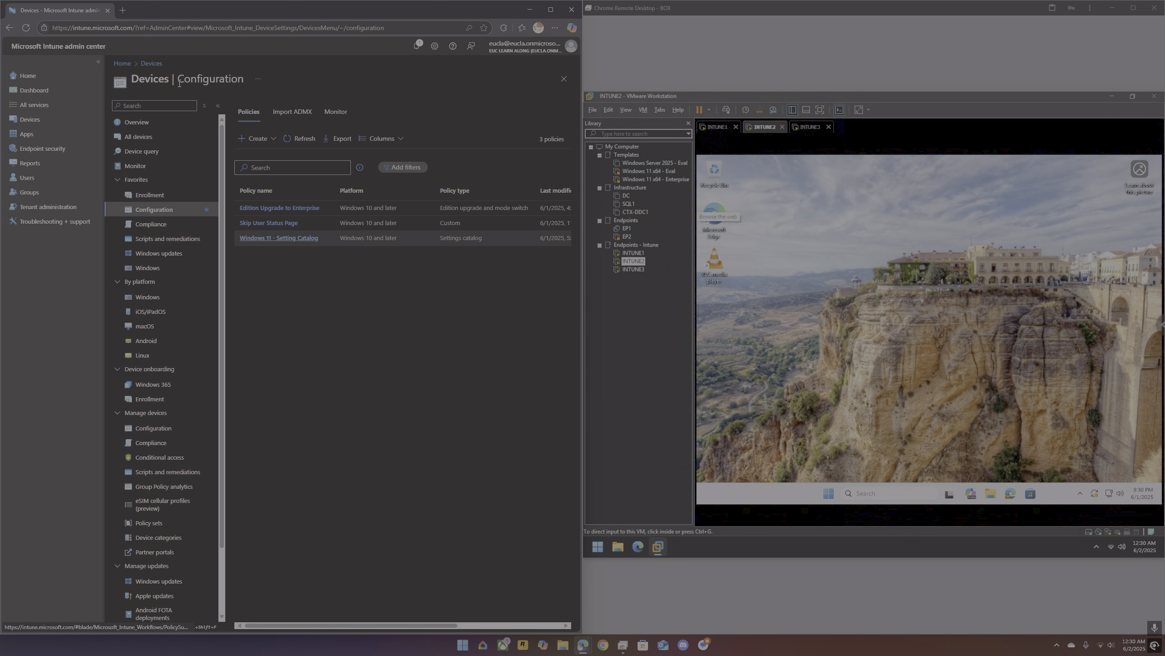
Step: Examine the Edition Upgrade to Enterprise policy and view the Endpoint security overview
left_click(287, 209)
scroll(211, 531, "down", 1)
left_click(42, 148)
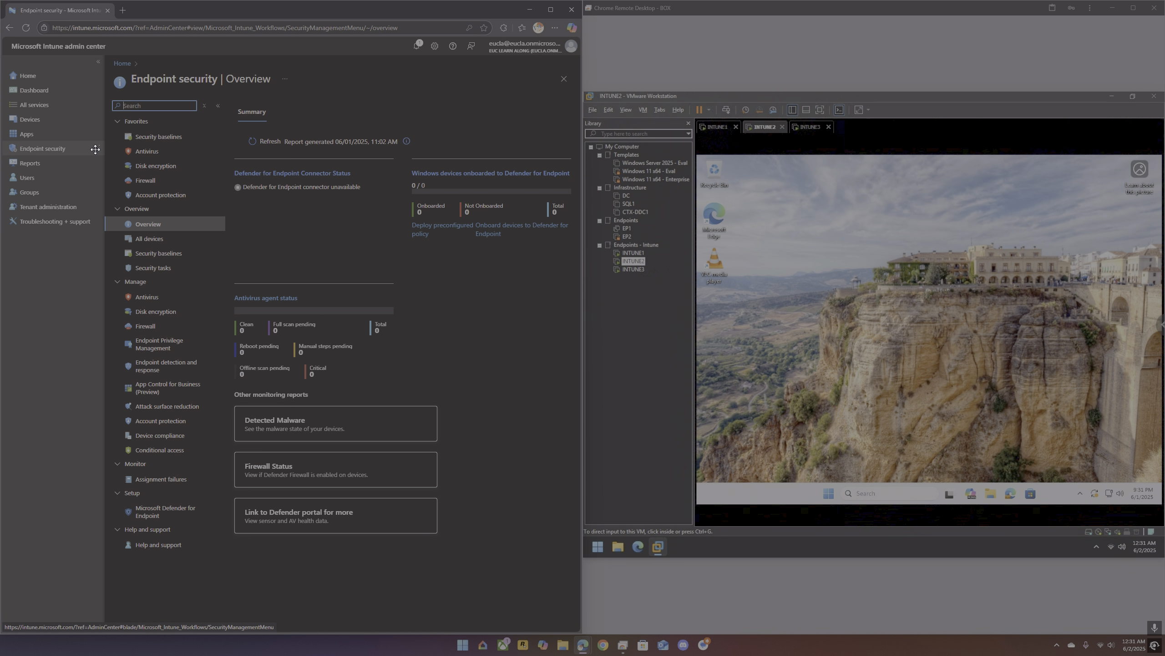
Step: Bring up the Autopilot-ESP enrollment status page profile in its settings editor and review its blocking apps and error options
left_click(41, 123)
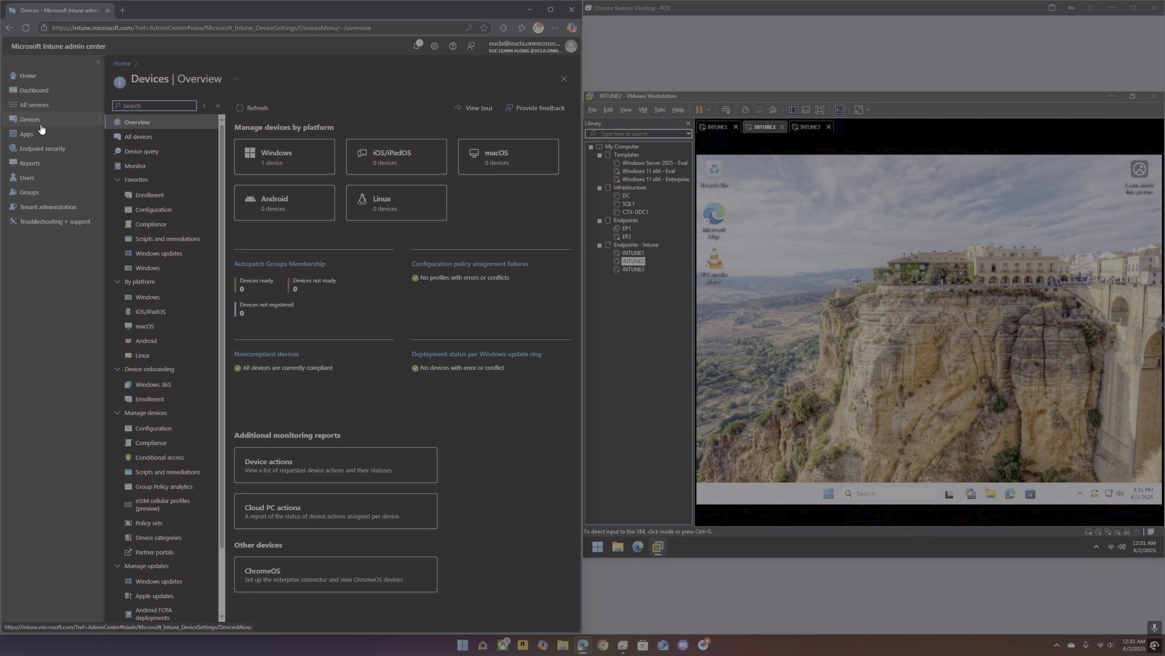
left_click(155, 196)
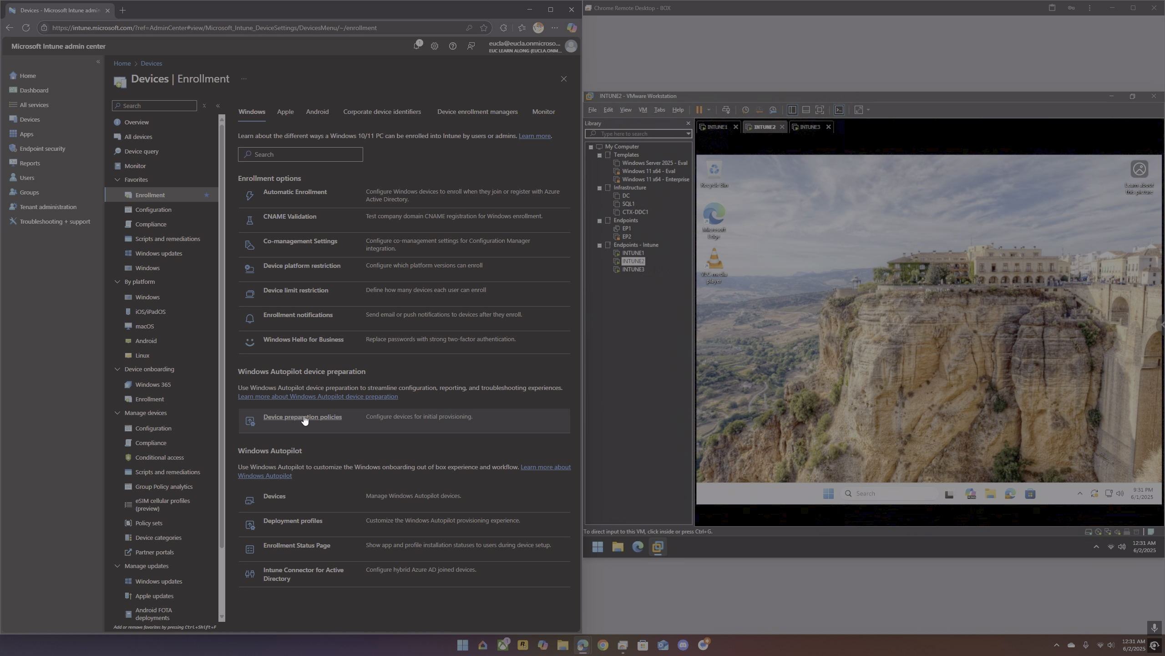
left_click(320, 548)
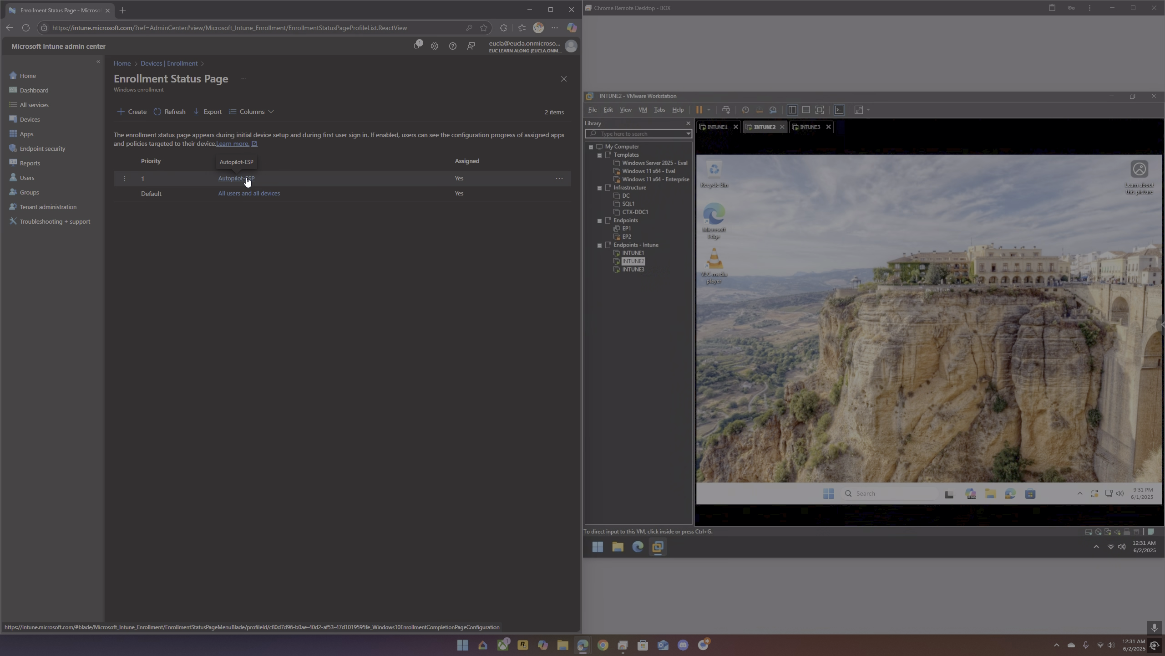
left_click(246, 180)
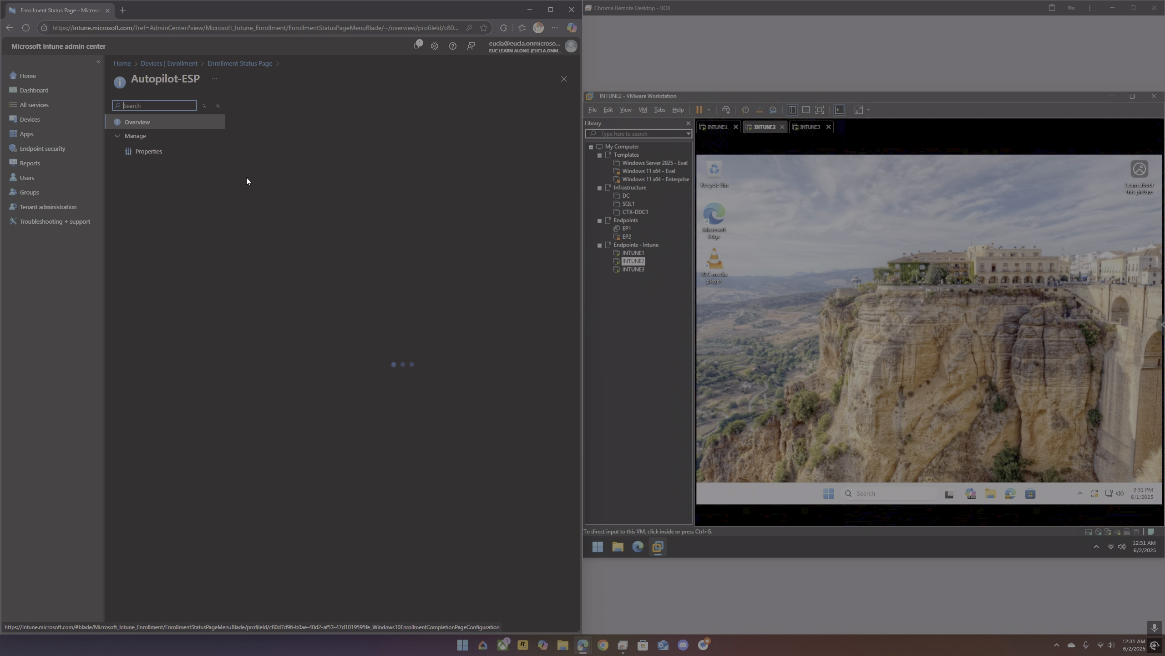
left_click(149, 153)
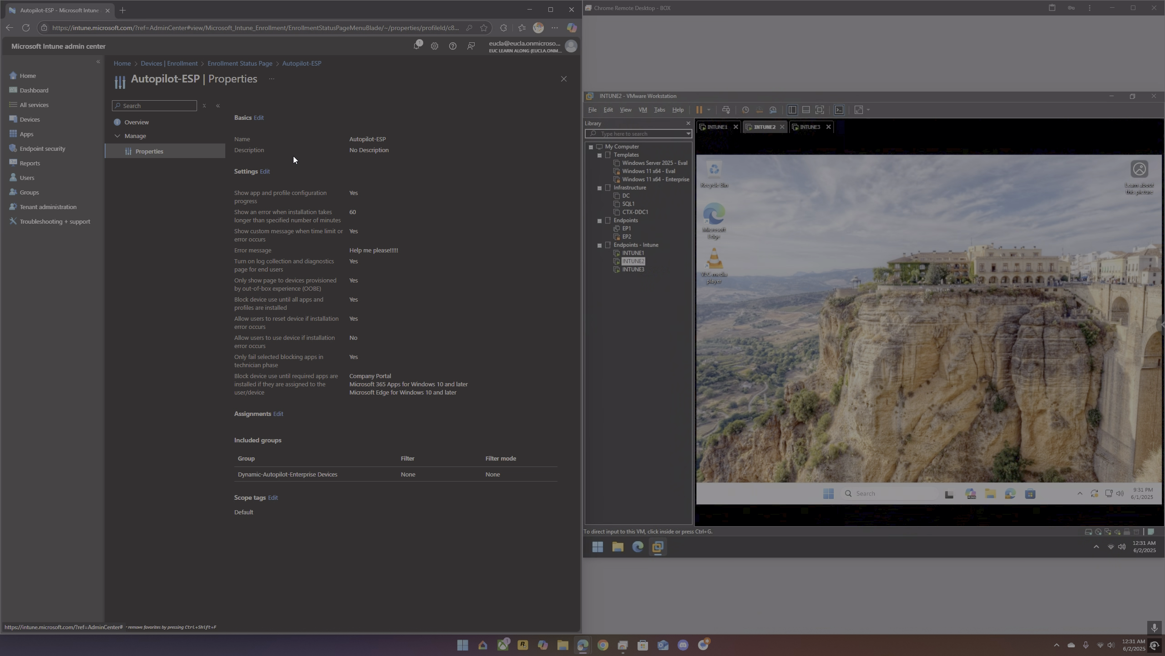
left_click(266, 173)
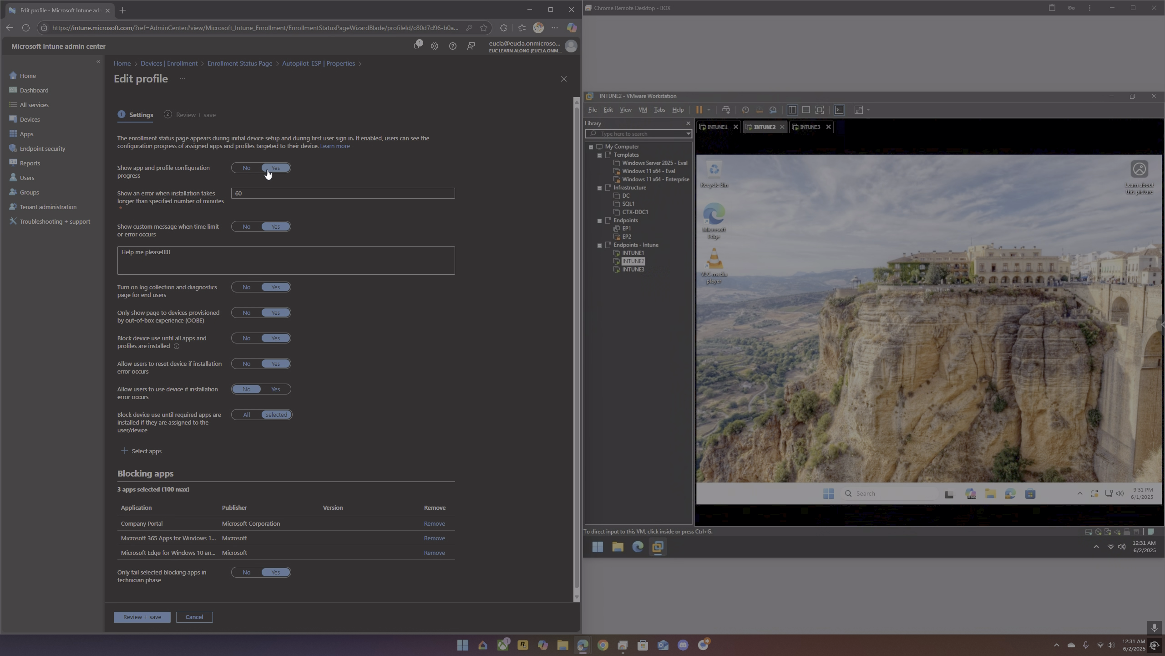
scroll(318, 453, "down", 1)
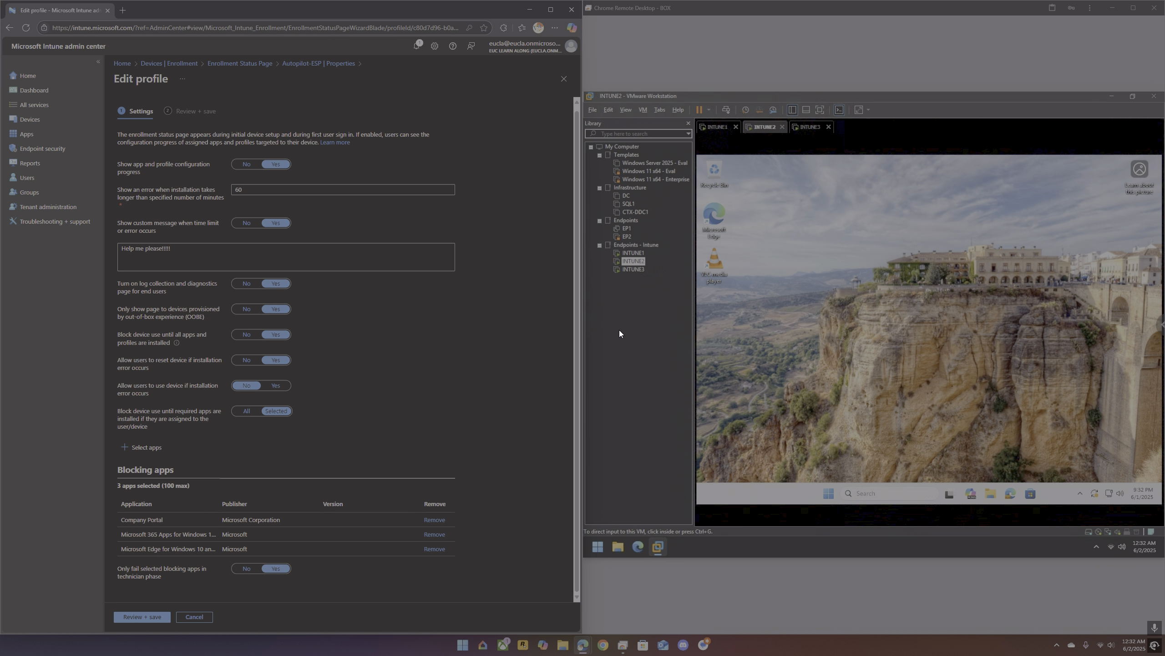
Step: Check the reset progress of the INTUNE3 virtual machine and switch to INTUNE1's work or school sign-in screen
left_click(641, 272)
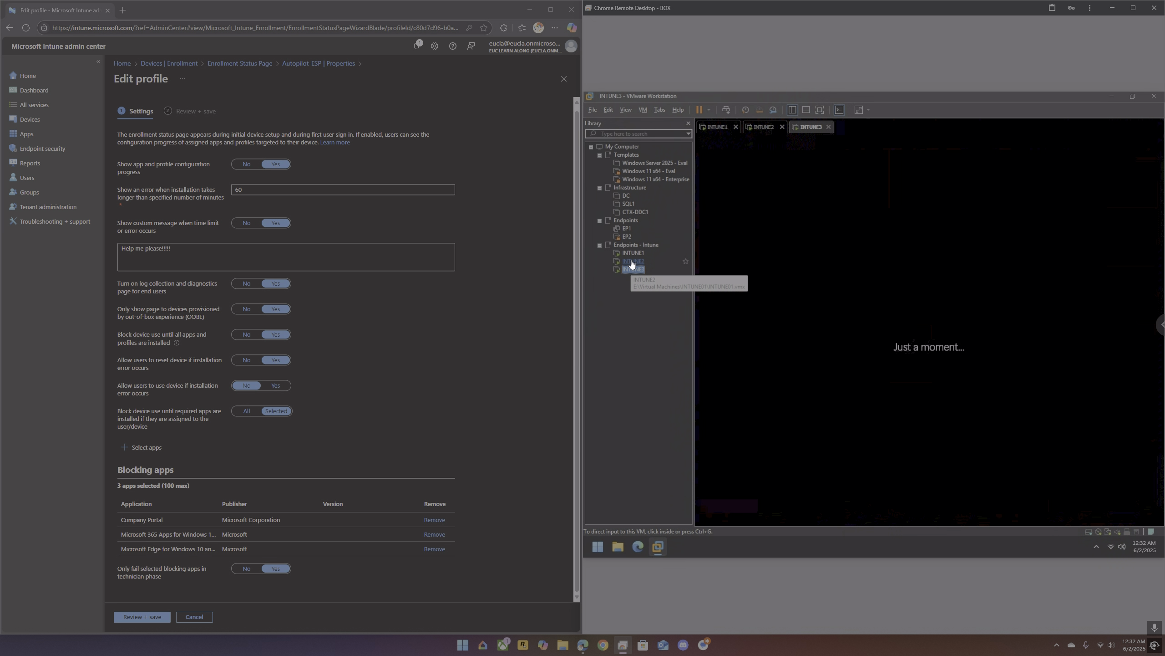
left_click(633, 253)
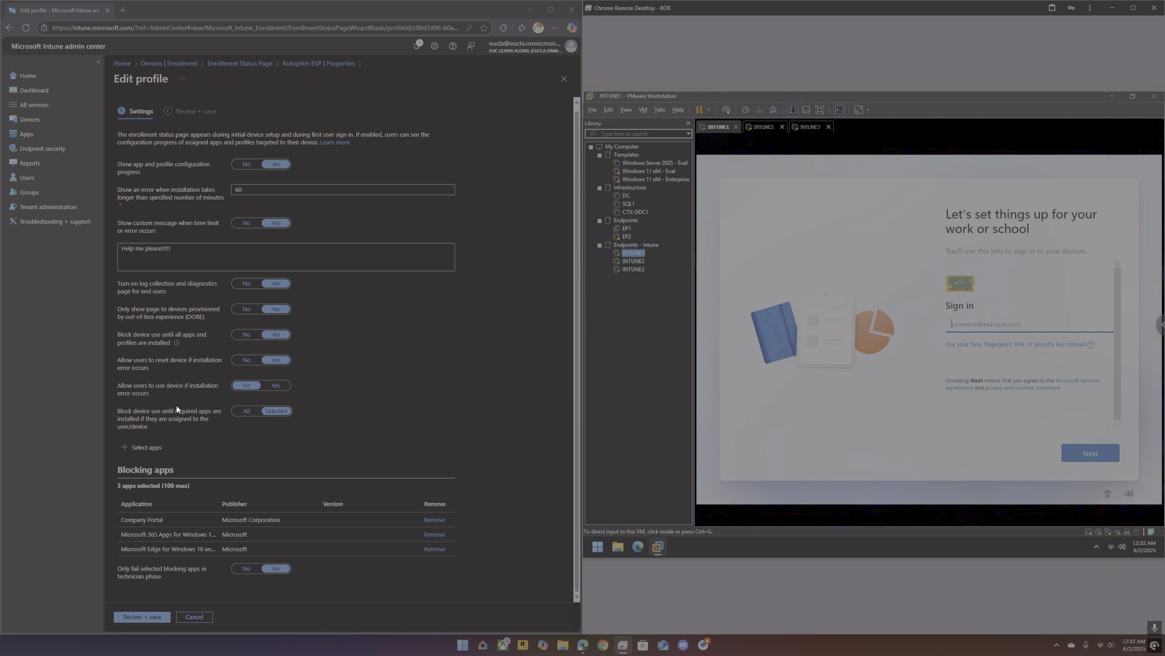
Step: Examine the properties of the Enterprise_Deployment Windows Autopilot deployment profile, including its out-of-box experience settings and assignments
left_click(251, 64)
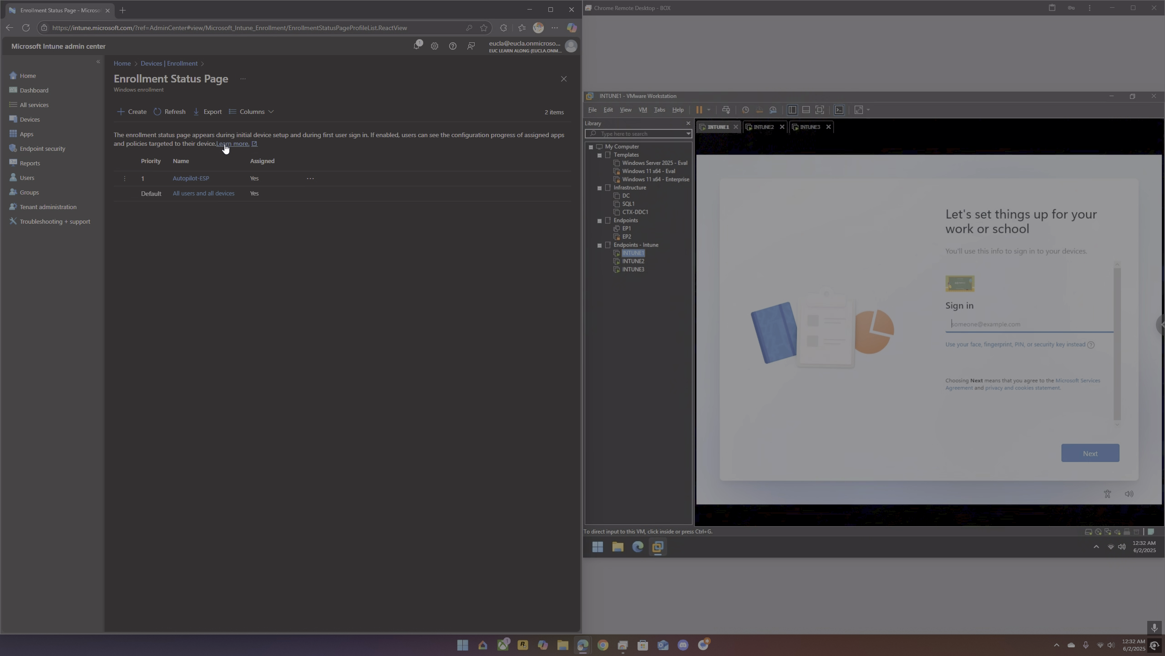
left_click(168, 63)
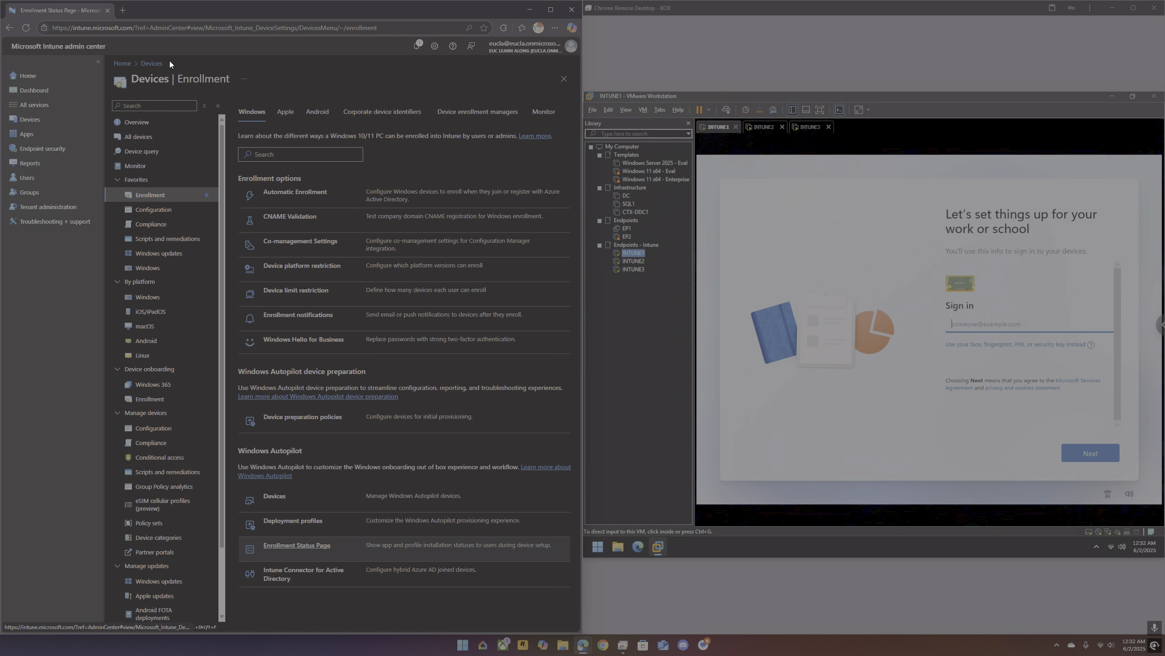
left_click(308, 521)
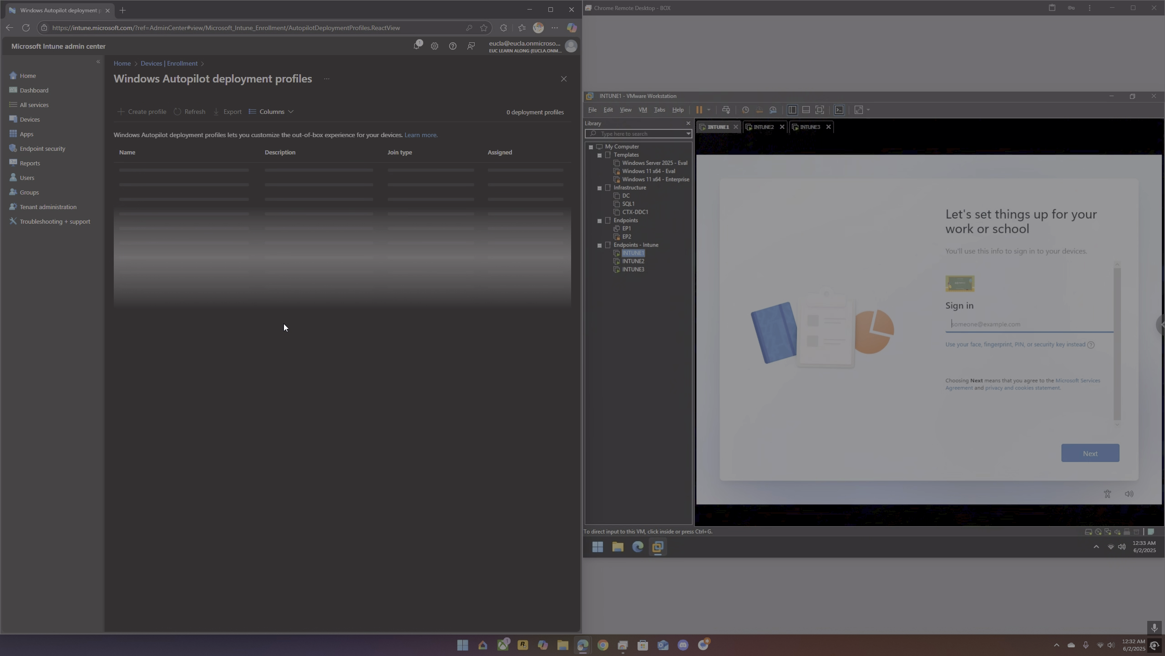
left_click(168, 170)
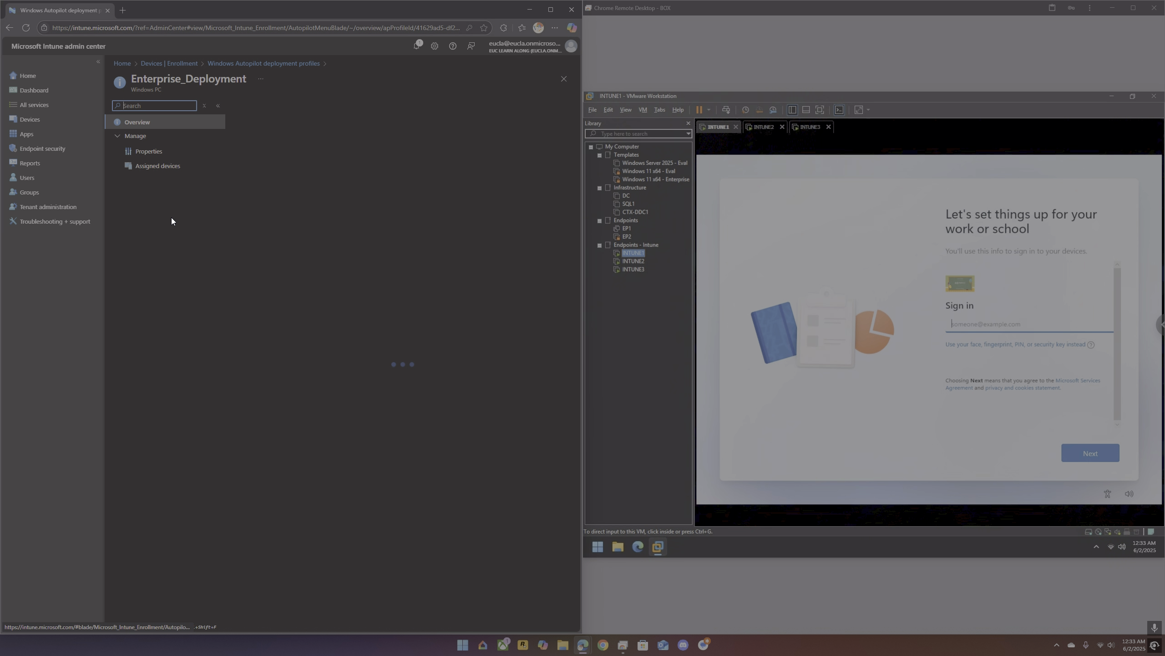
left_click(173, 156)
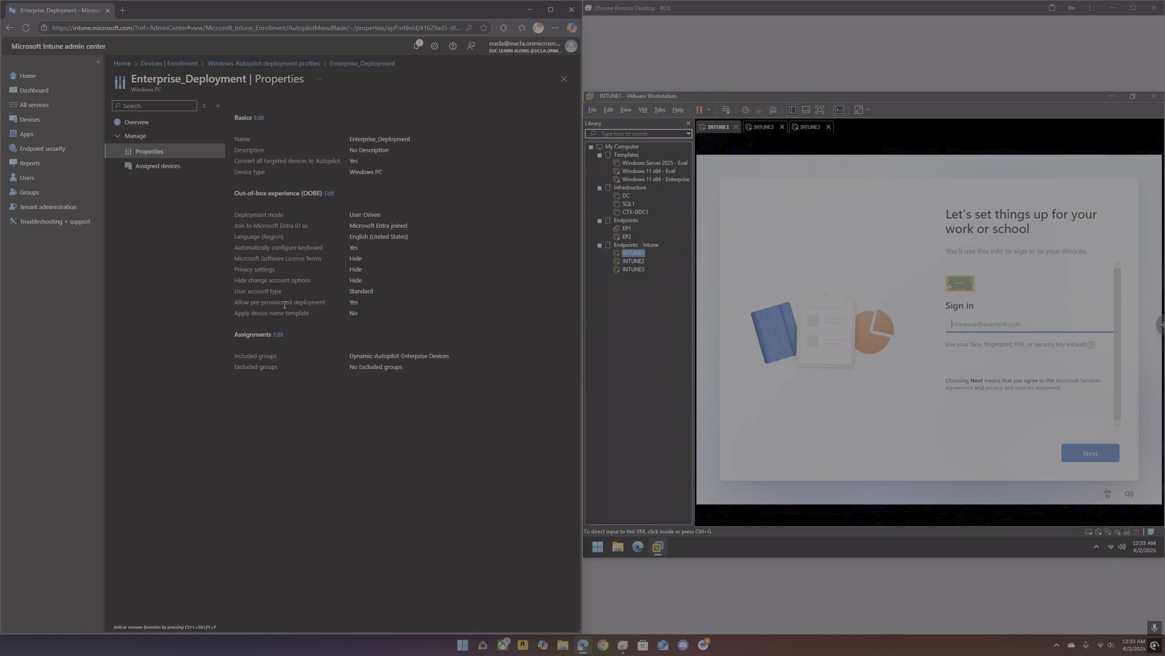
Step: Bring up the hidden provisioning options on the INTUNE1 virtual machine and choose Pre-provision with Windows Autopilot
left_click(822, 268)
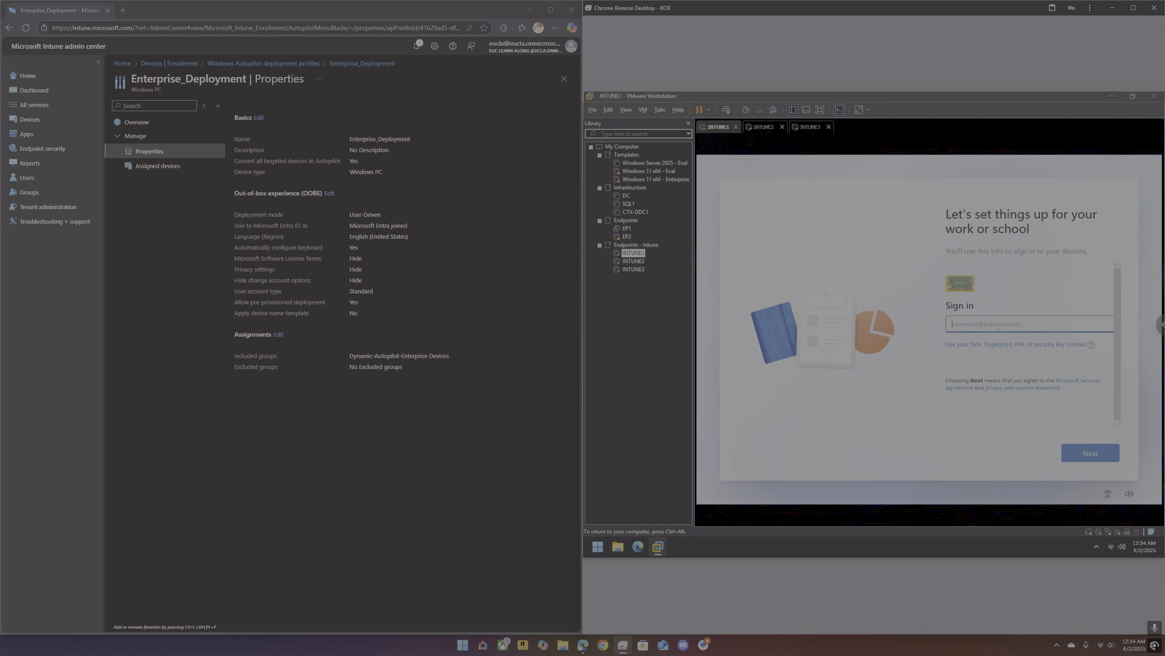
key("super")
key("super")
key("super")
key("super")
key("super")
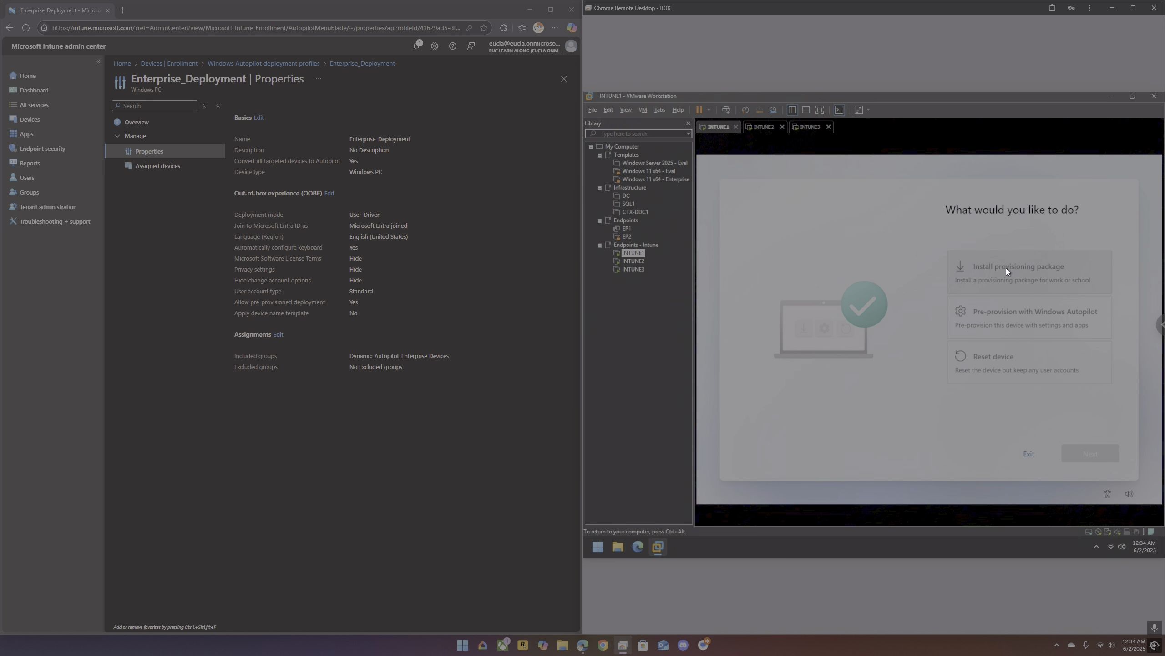
left_click(1024, 322)
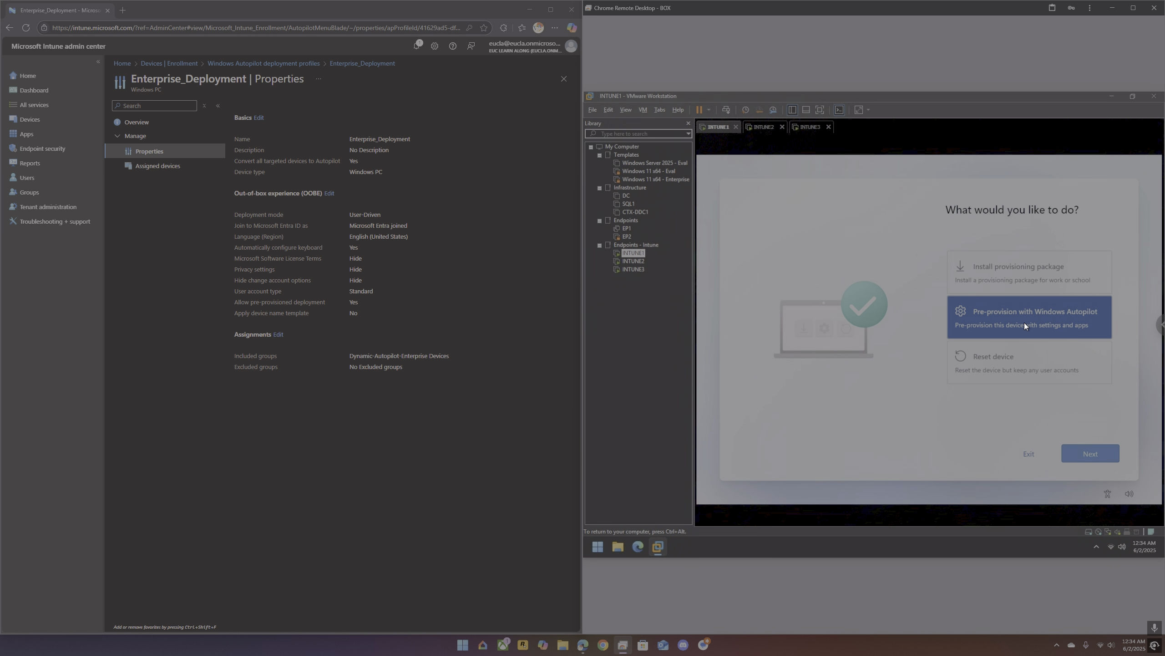
left_click(1089, 452)
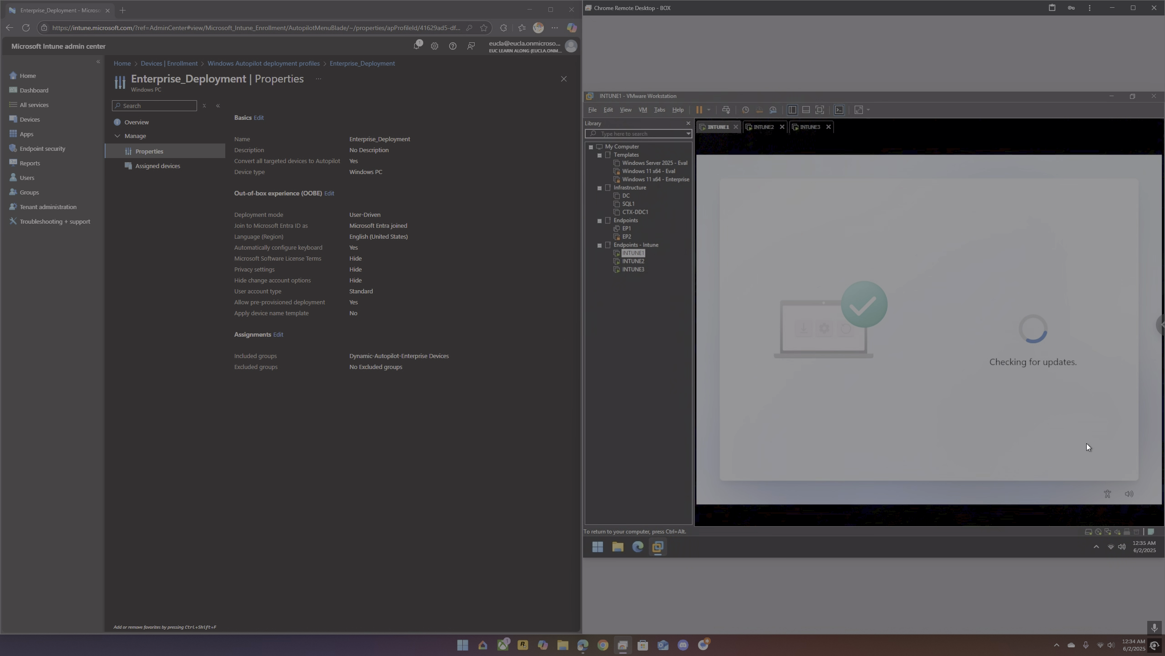
Step: Start pre-provisioning INTUNE1 with the Enterprise_Deployment profile and expand the Device preparation details
key("ctrl+alt")
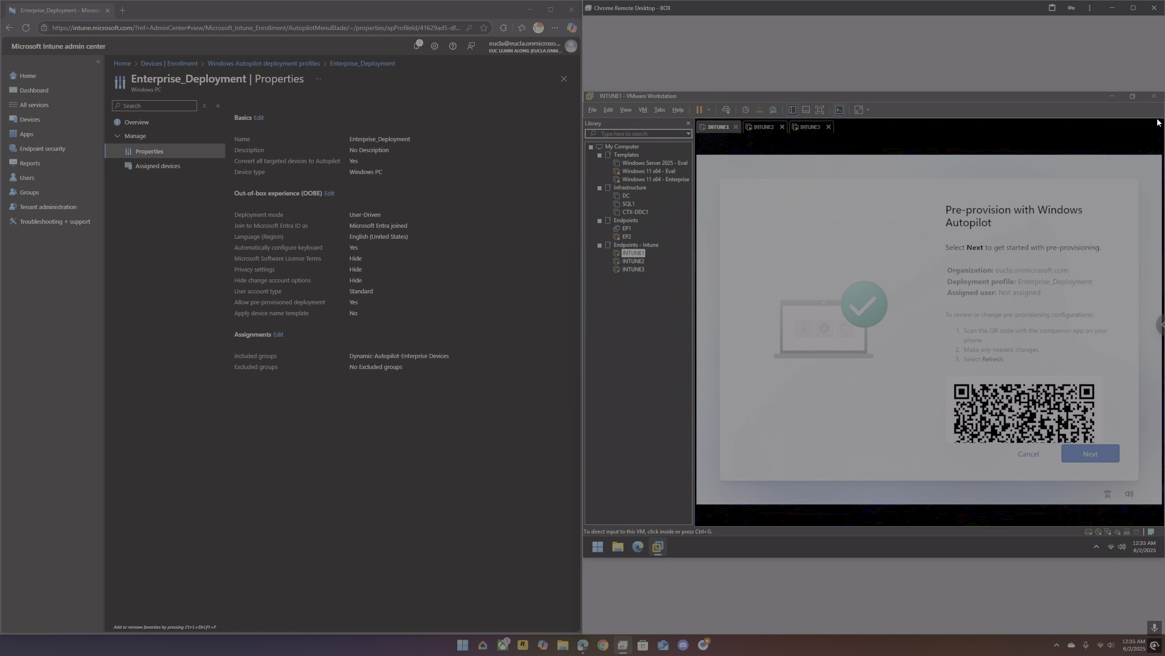
left_click(1058, 201)
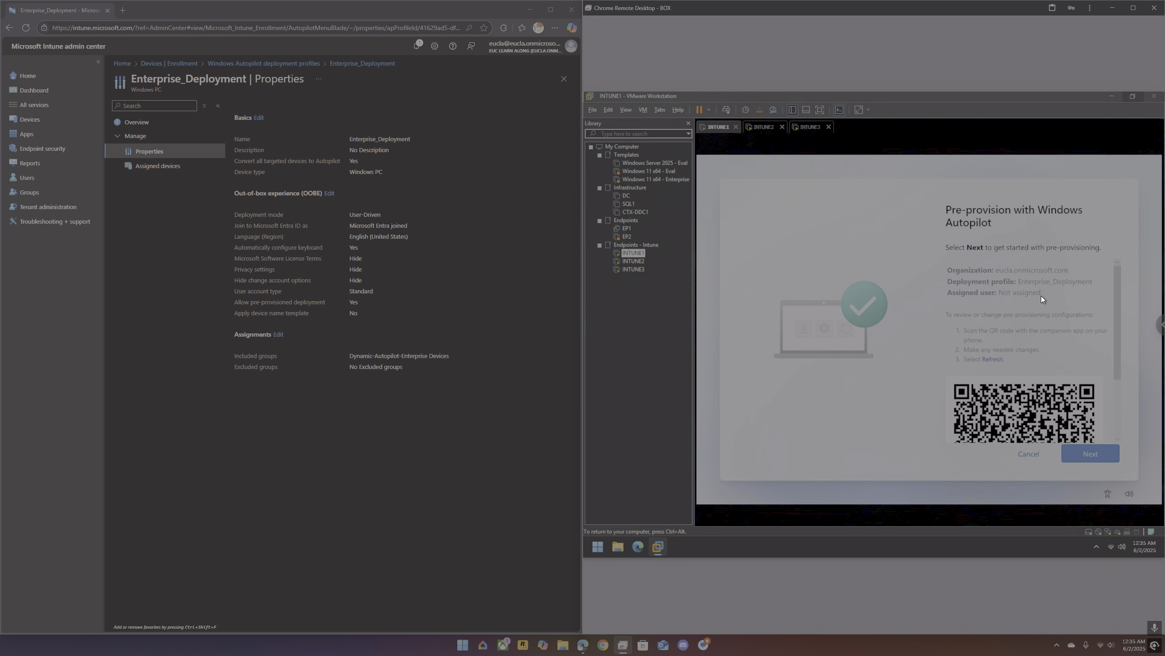
left_click(1109, 459)
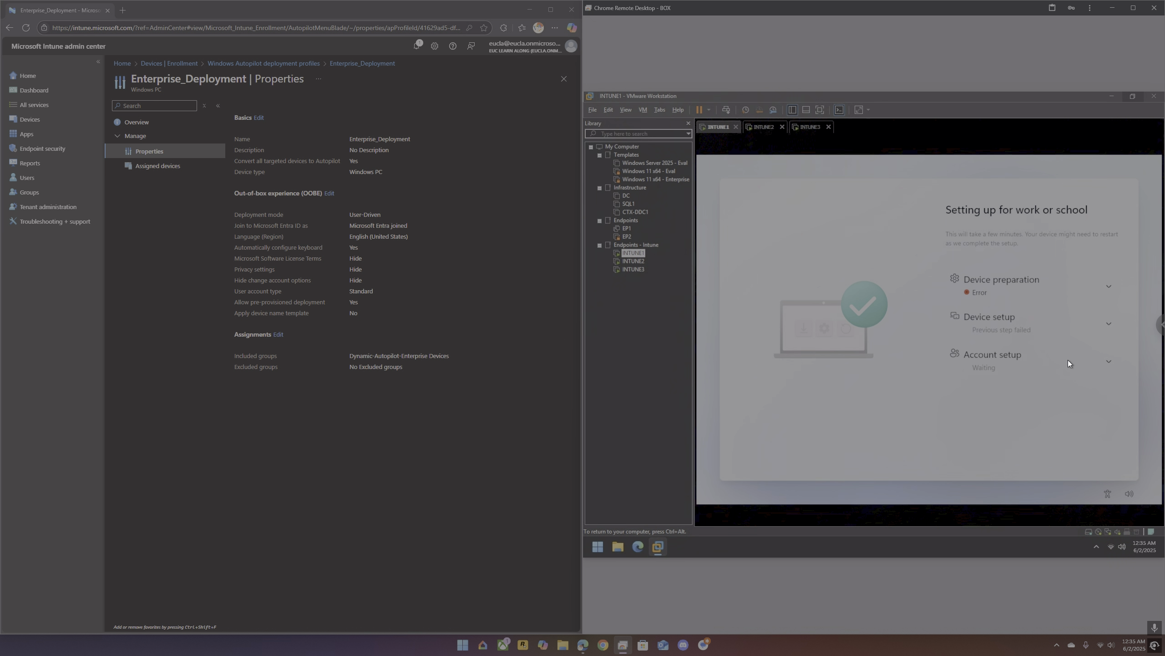
left_click(1109, 285)
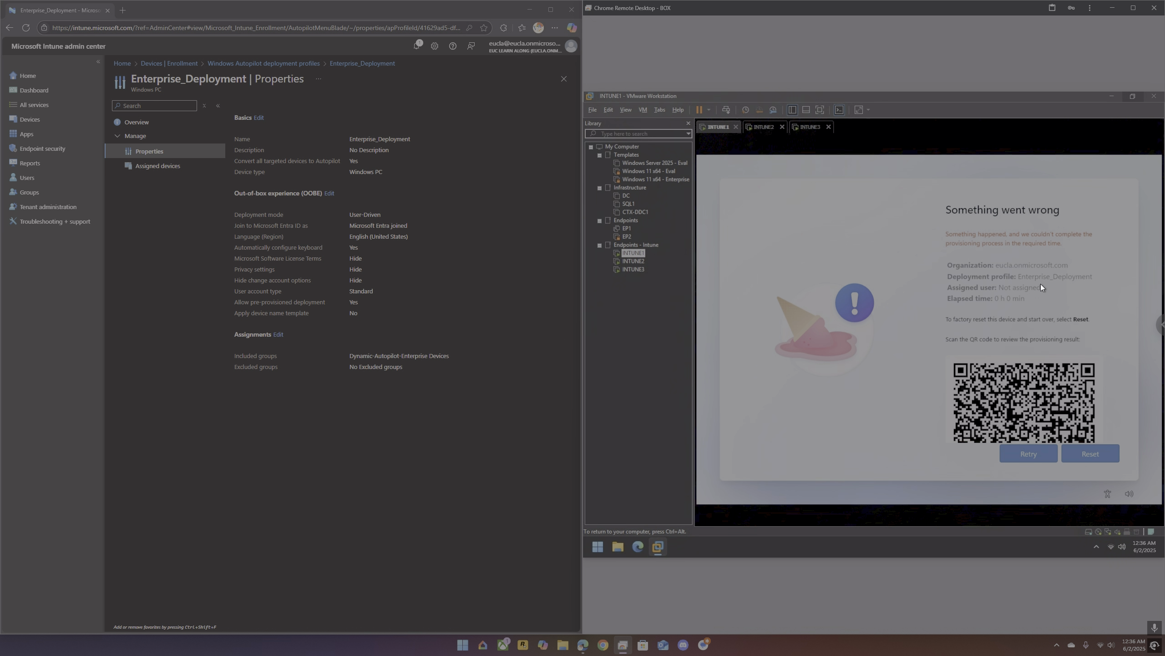
Step: Switch to the INTUNE3 virtual machine and submit the work account's e-mail address on its sign-in screen
left_click(630, 272)
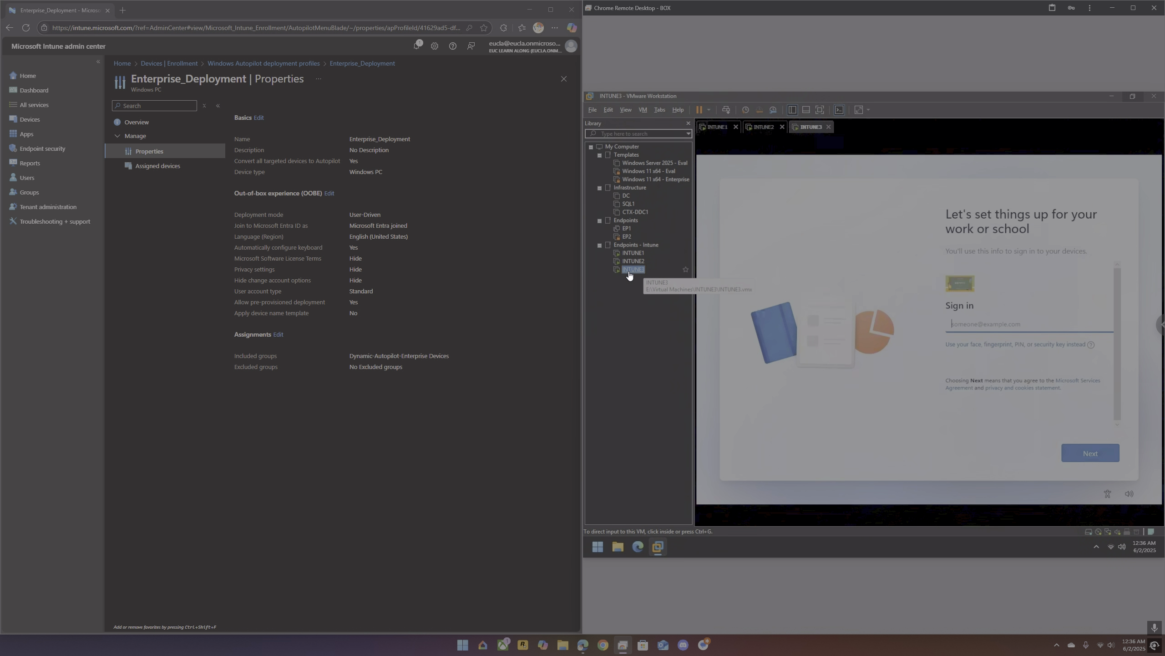
left_click(972, 323)
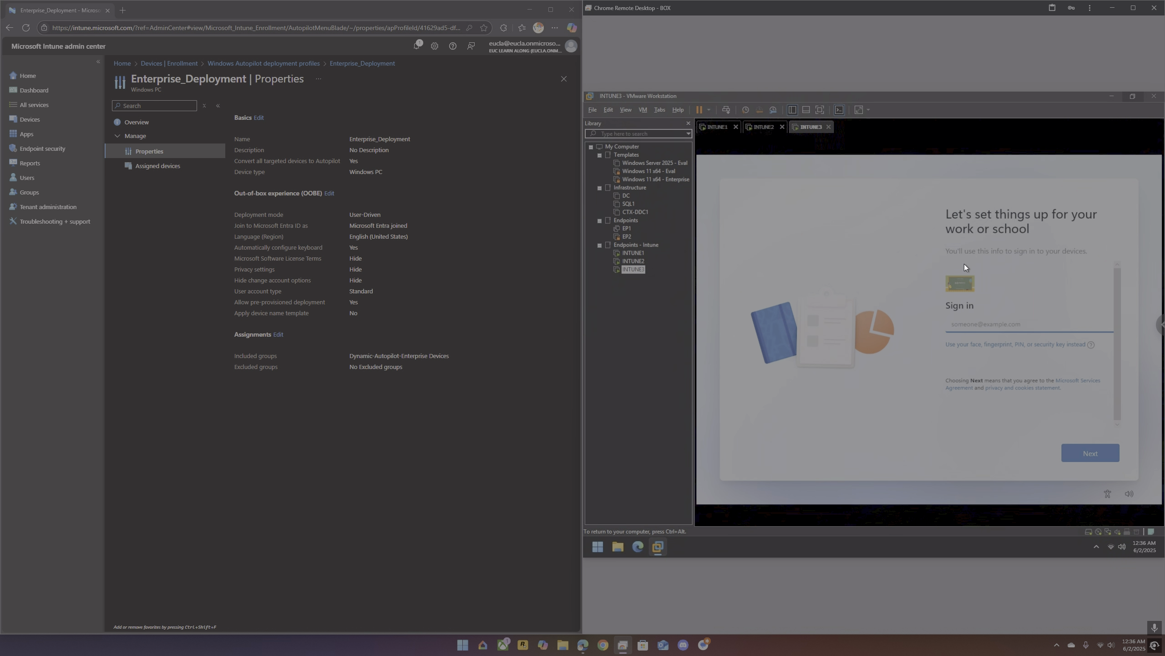
key("Return")
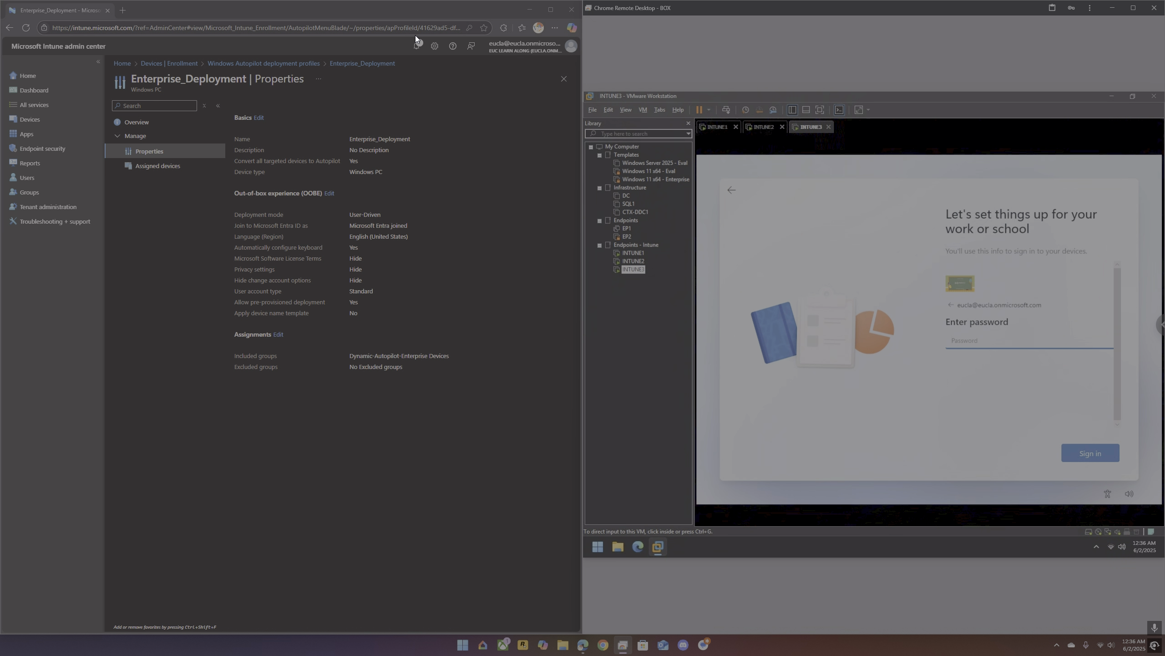
left_click(155, 63)
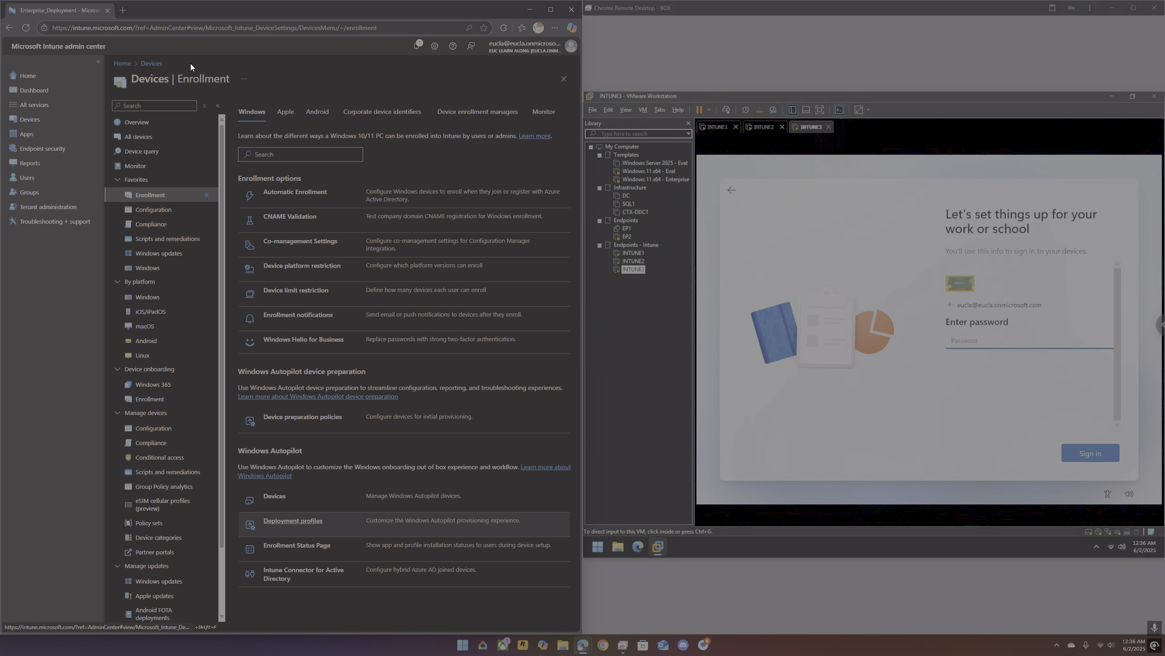
left_click(445, 118)
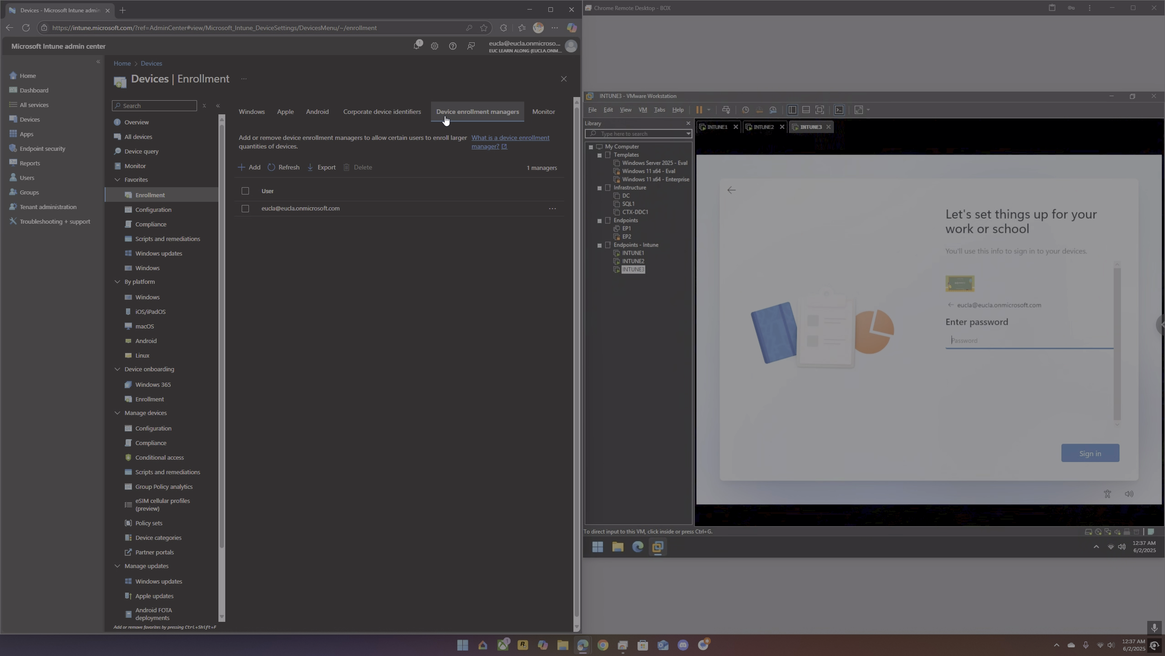
Step: Enter the account password on INTUNE3 and sign in to start its work or school setup
left_click(963, 341)
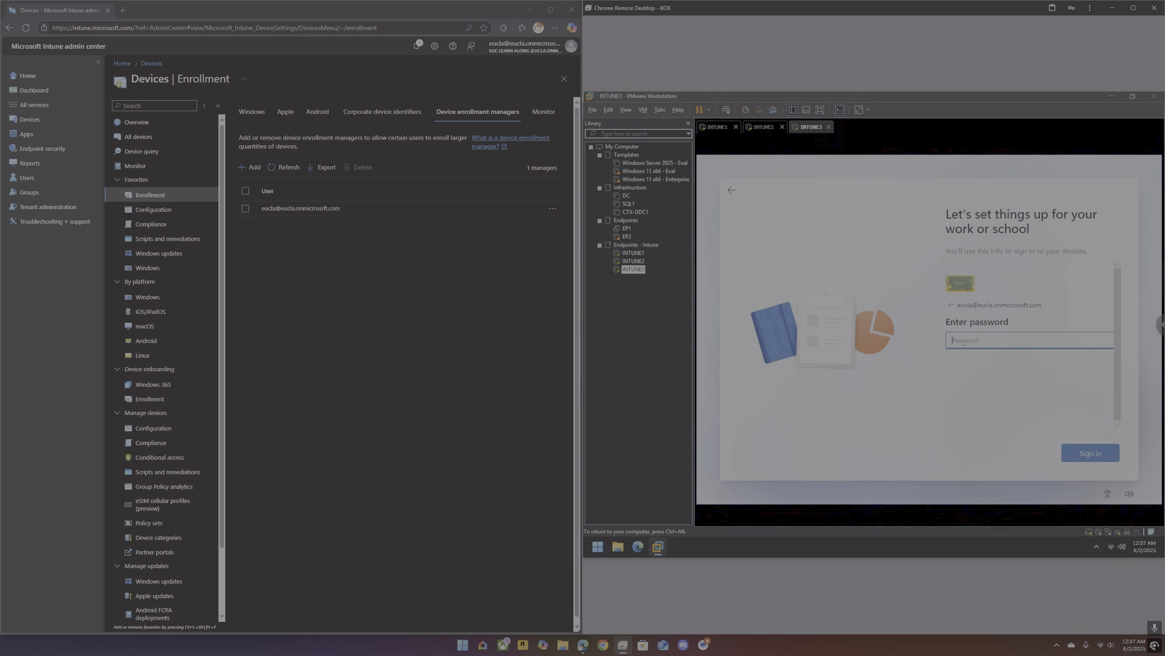
type("P")
type("•")
key("Return")
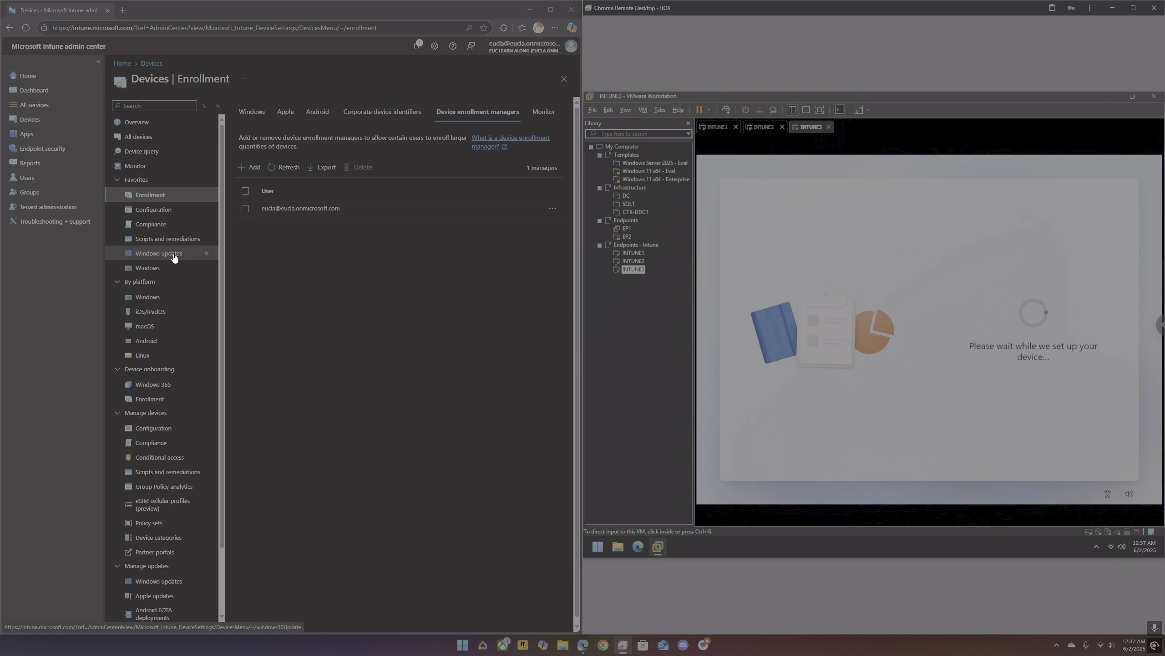
Step: Display the list of available security baselines under Endpoint security
left_click(53, 151)
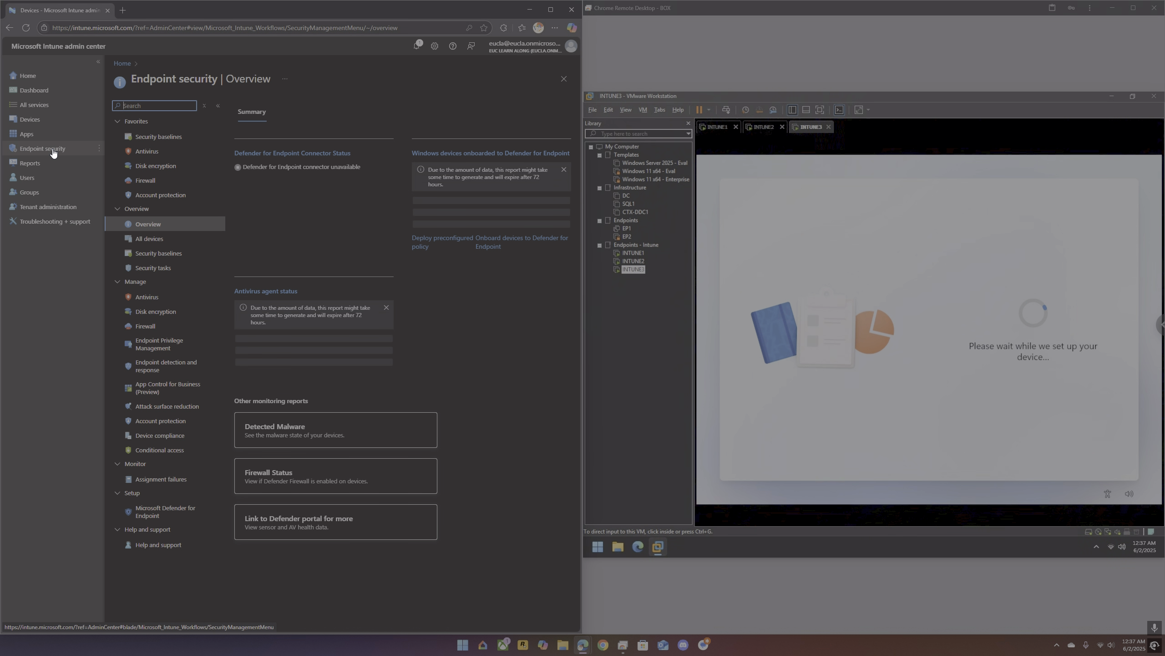
left_click(157, 253)
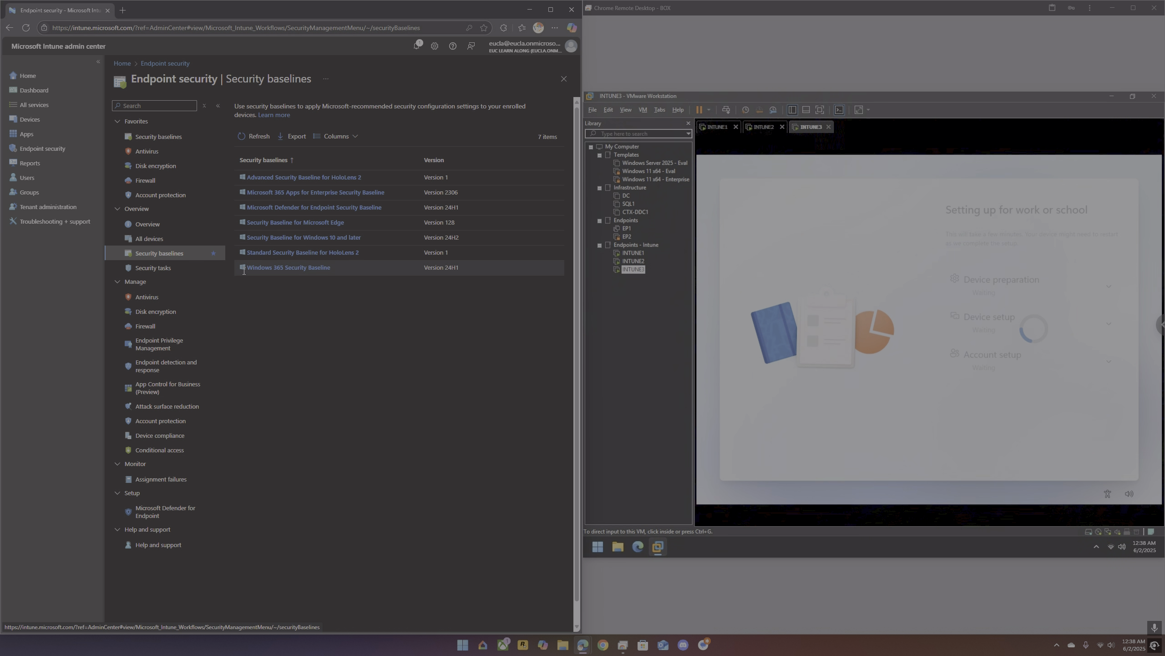
Step: Examine the Device preparation and Device setup progress details on the INTUNE3 enrollment status page
left_click(1110, 288)
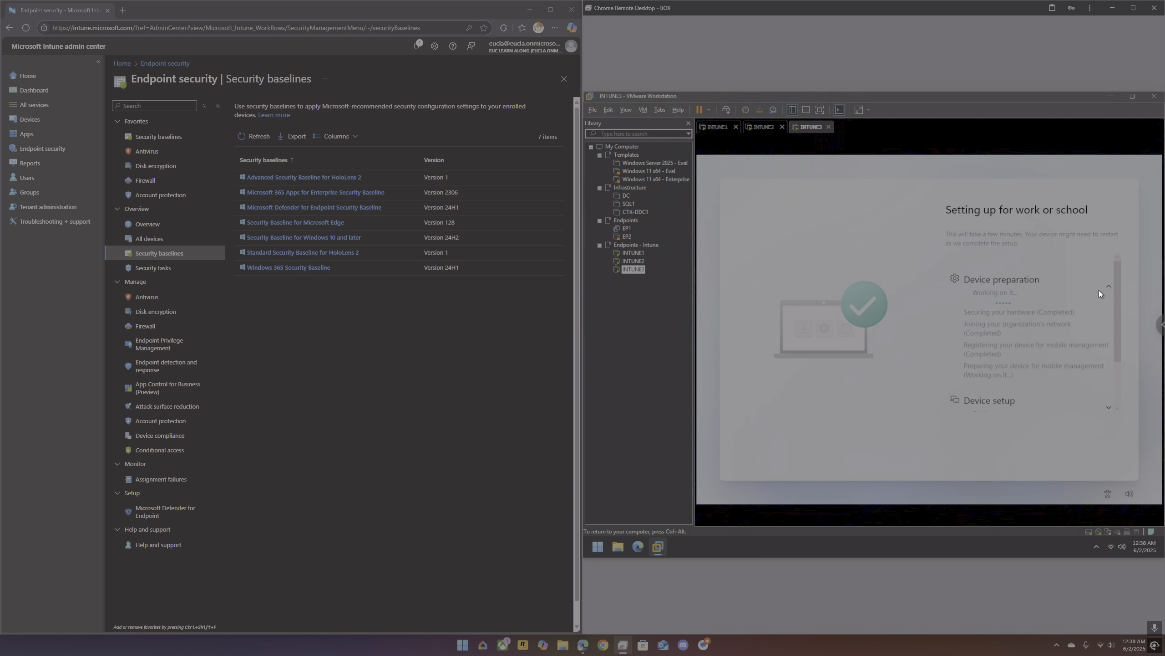
scroll(1099, 290, "down", 1)
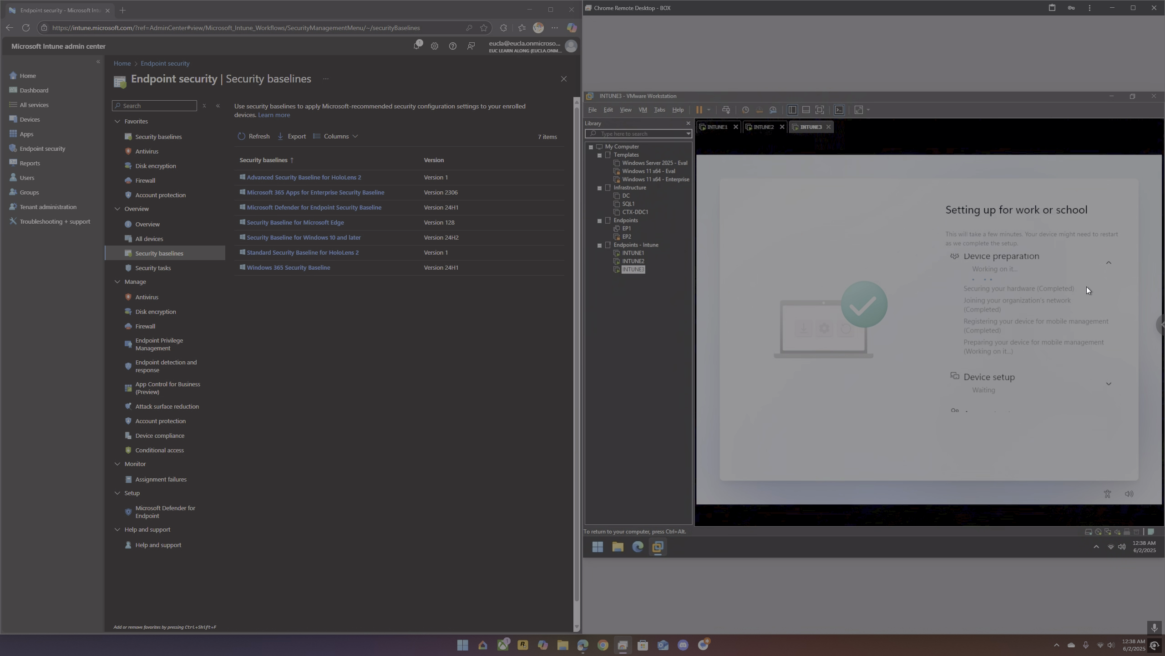
scroll(1083, 289, "down", 1)
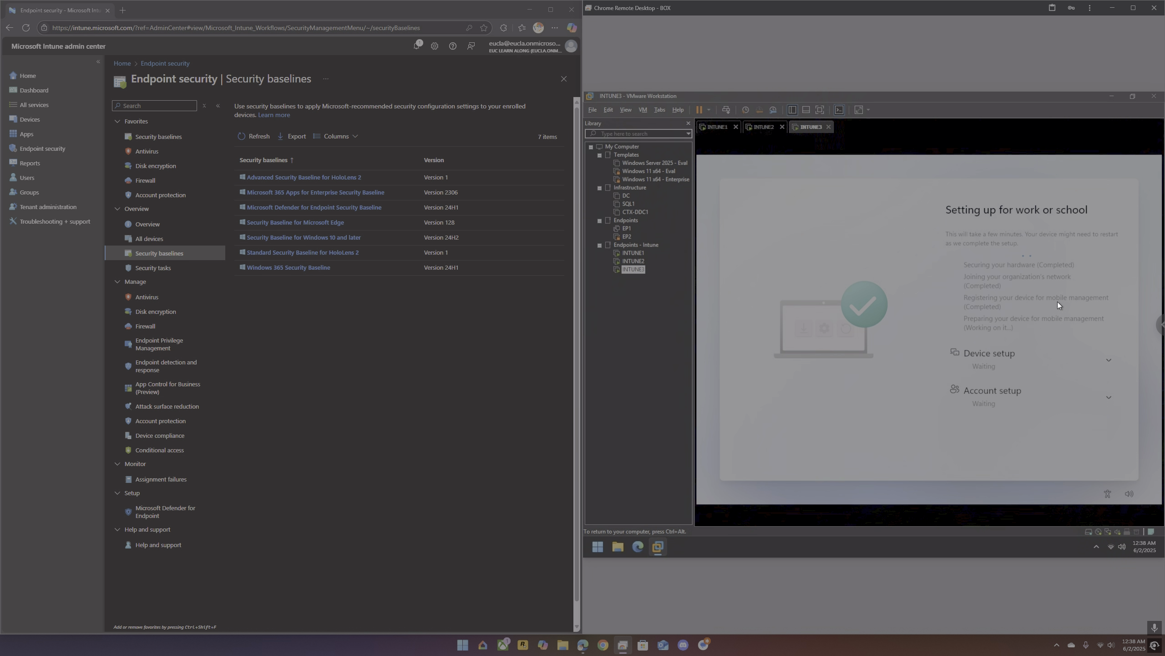
left_click(1109, 361)
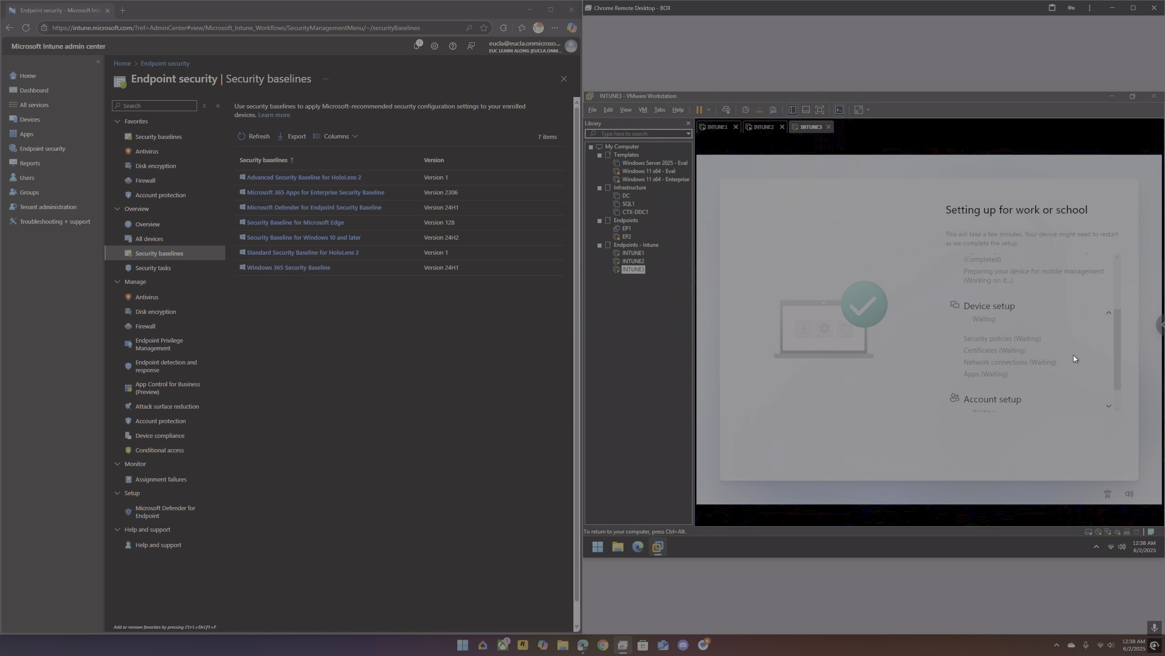
scroll(1056, 354, "down", 1)
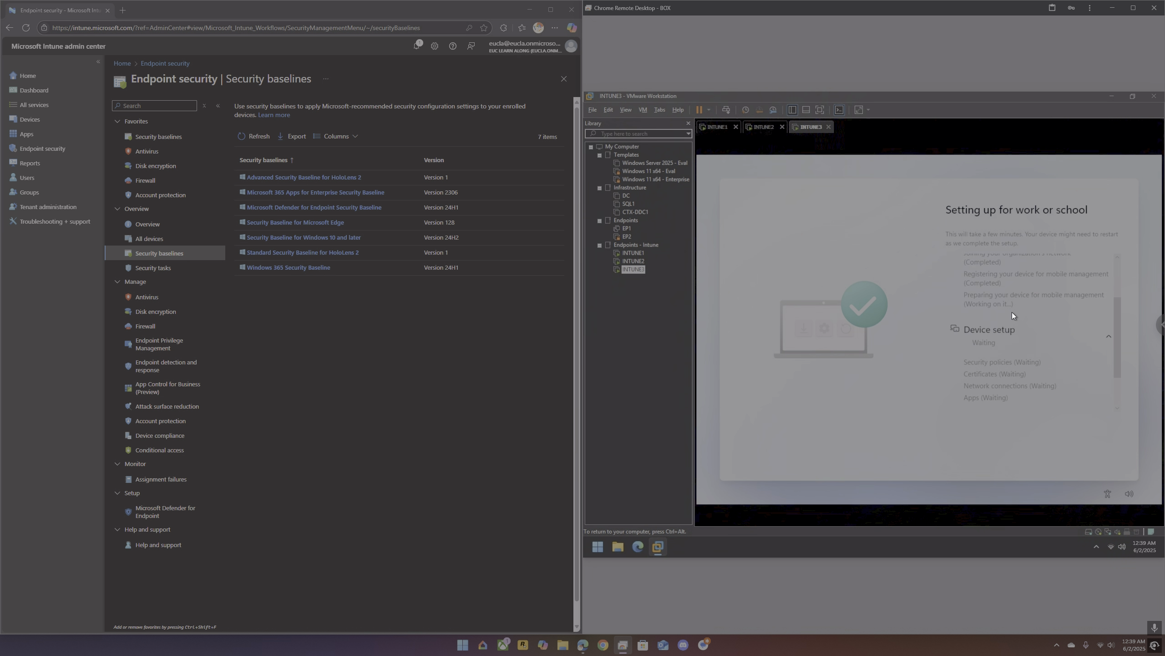
scroll(1013, 312, "down", 1)
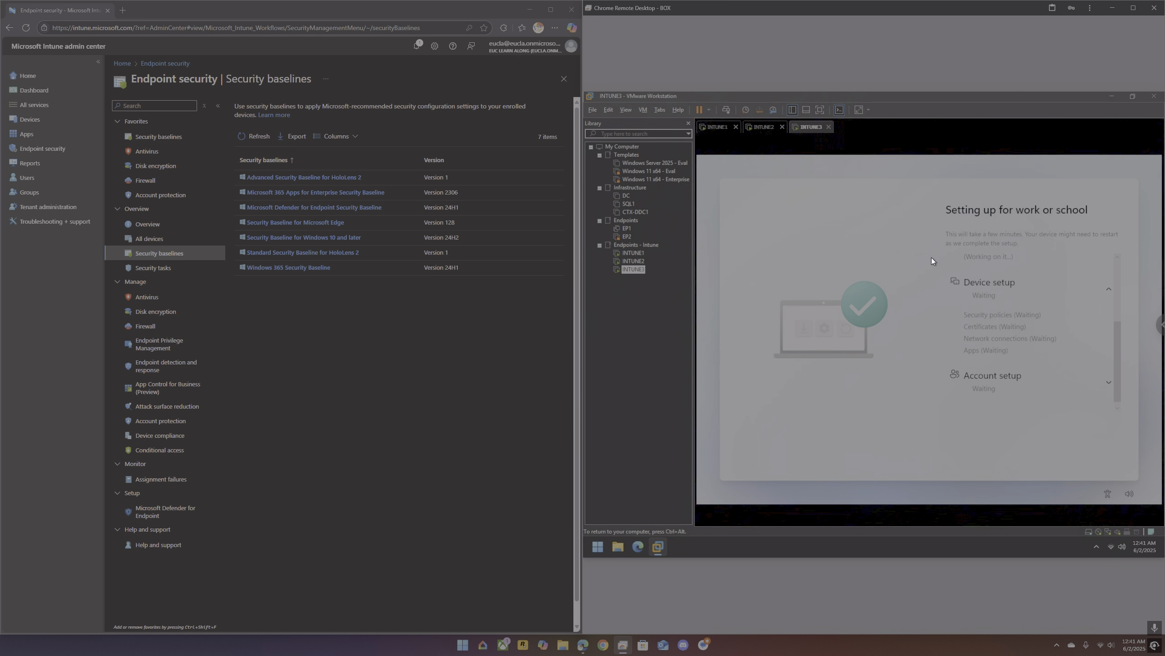
Step: Start a new policy from the Security Baseline for Windows 10 and later
left_click(277, 239)
left_click(215, 64)
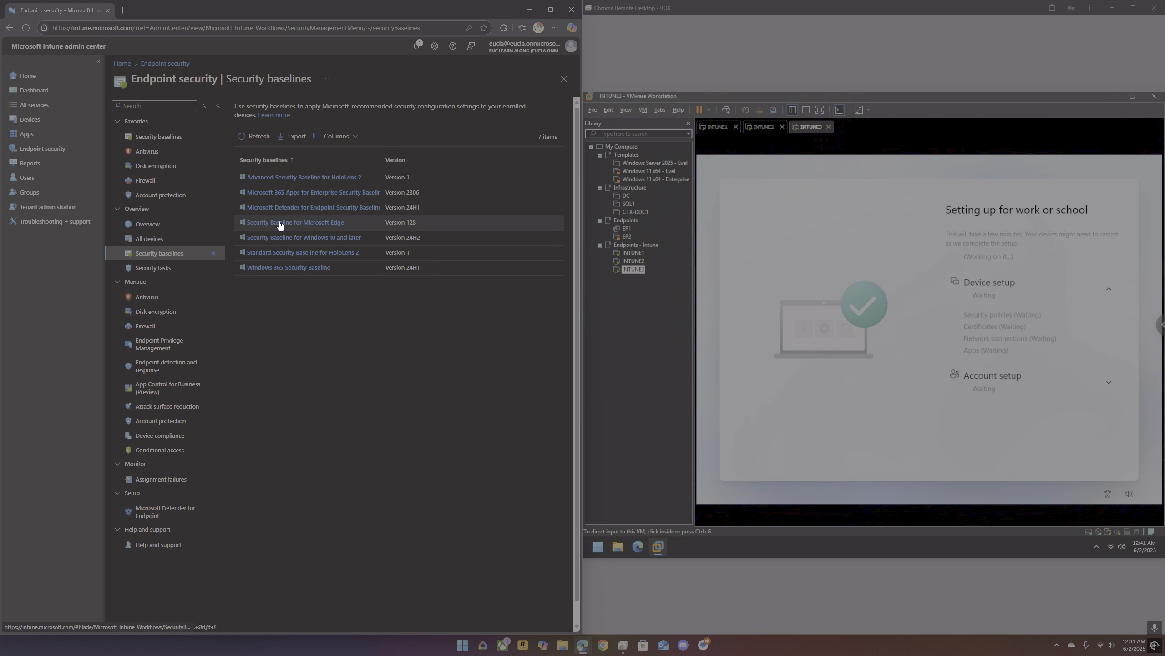
left_click(301, 239)
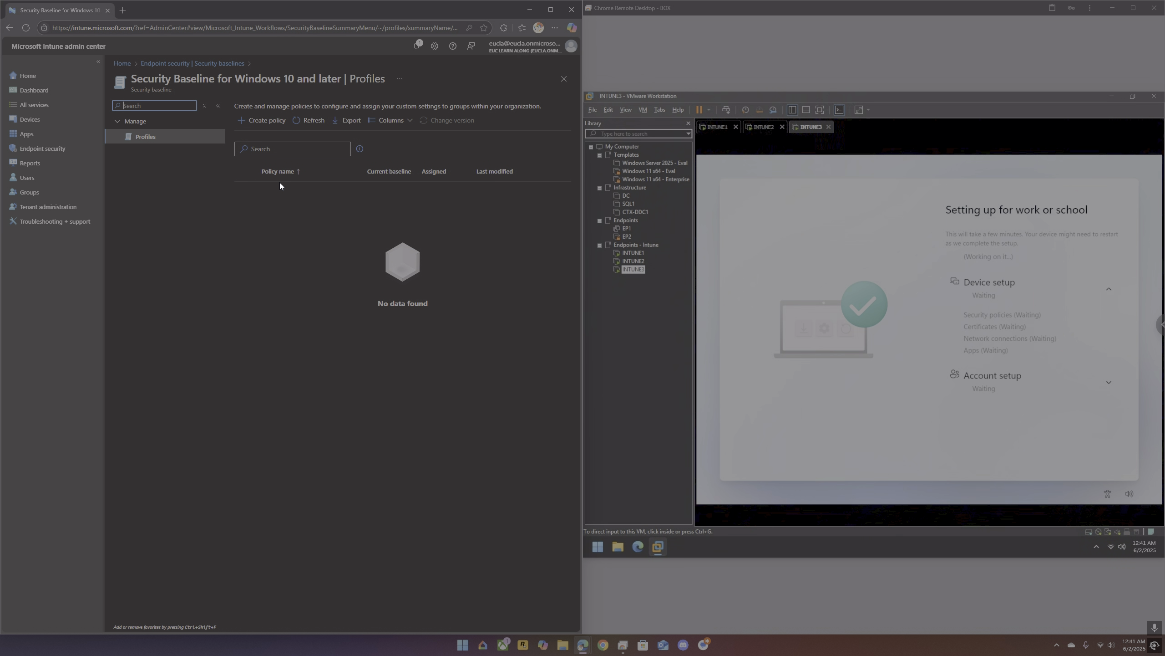
left_click(263, 120)
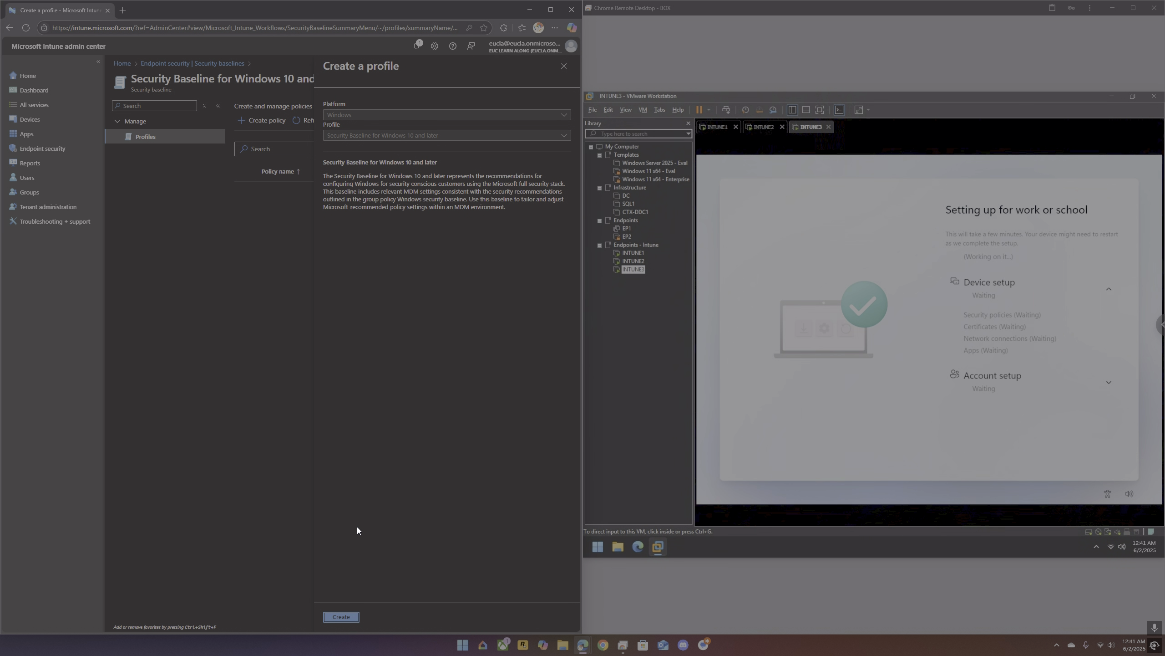
left_click(345, 616)
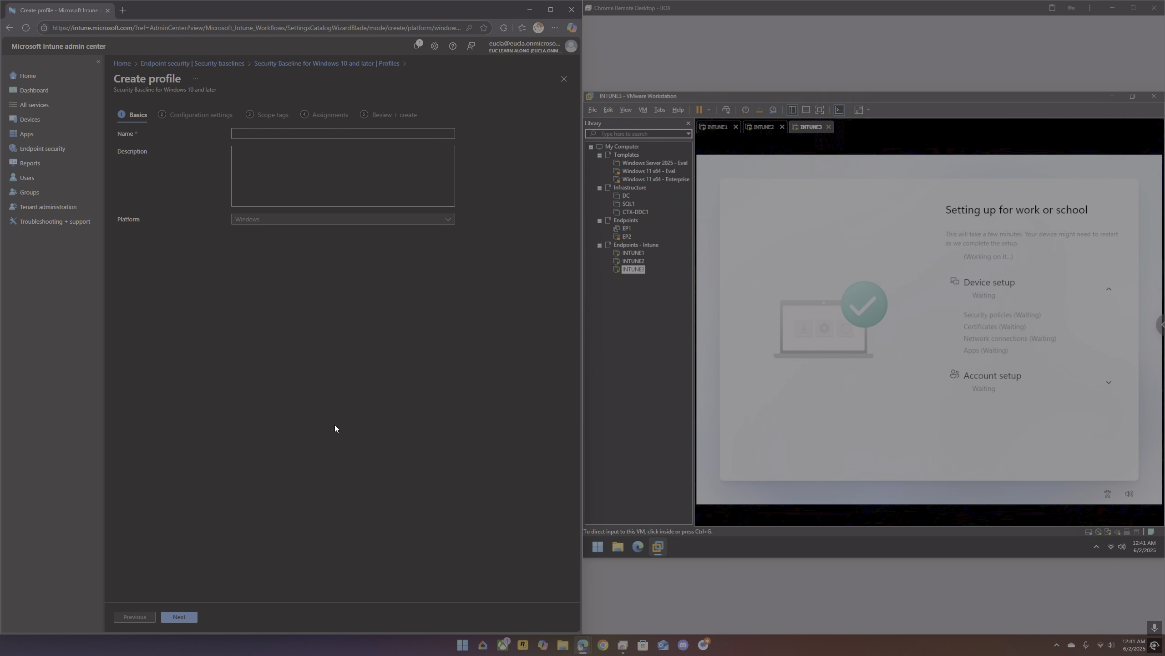
Step: Give the new profile a Security Baseline name for Windows, advance to its configuration settings and review the setting categories
left_click(277, 132)
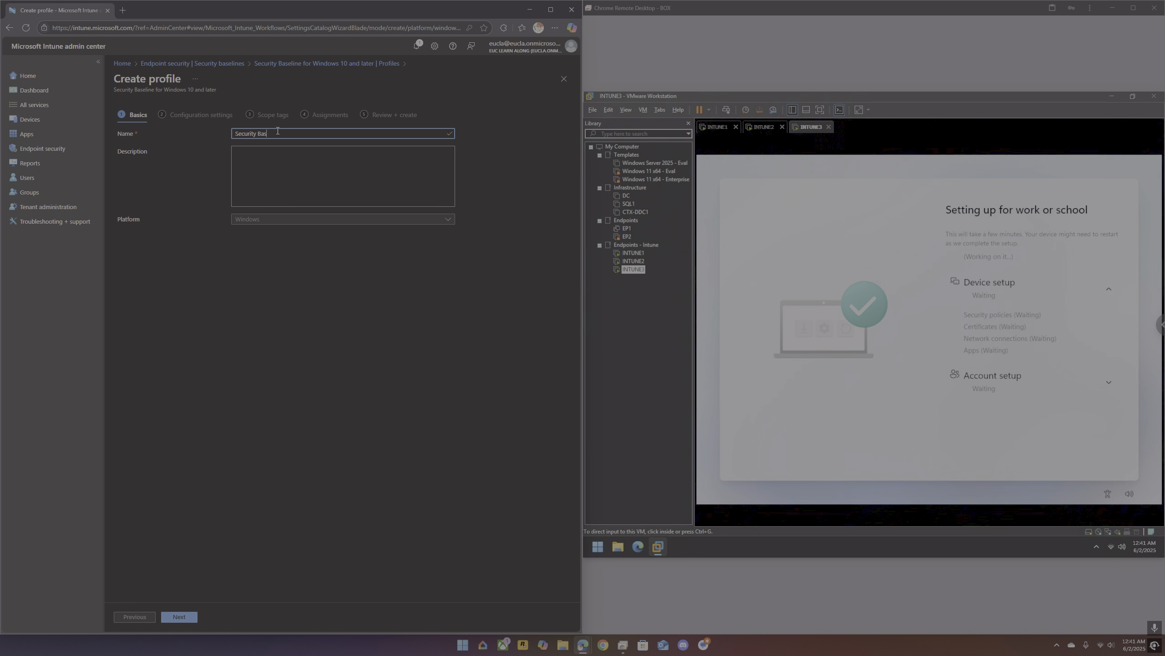
type("Security Baseline")
type("- Windoe")
left_click(182, 617)
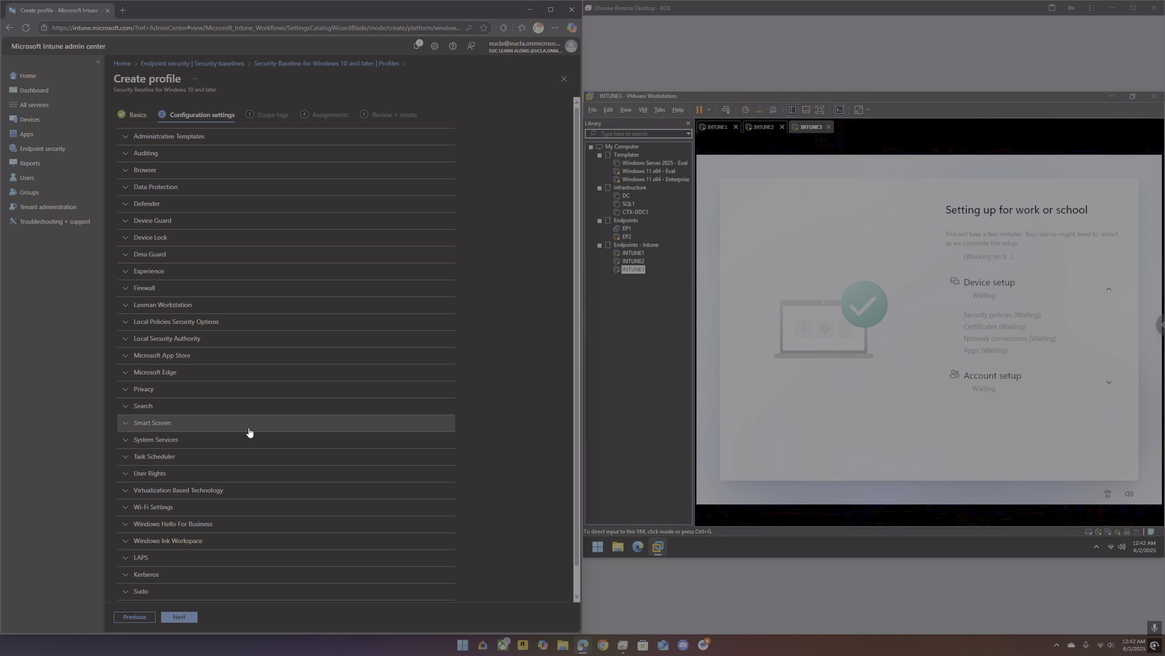
scroll(249, 432, "down", 2)
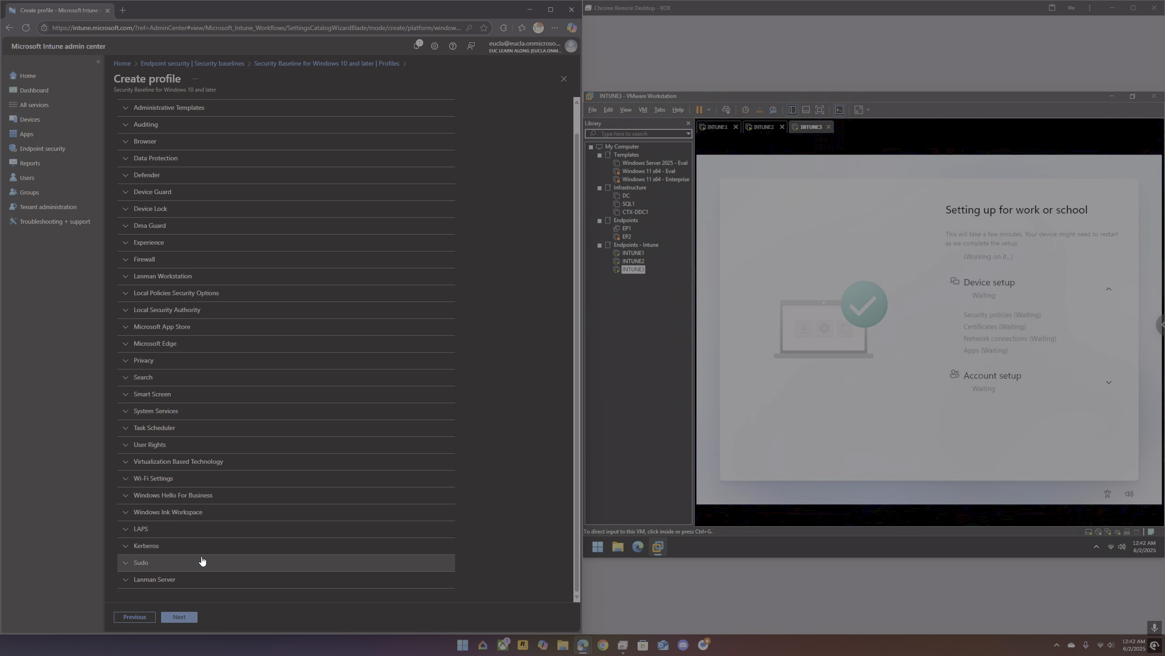
Step: Review the LAPS and Local Policies Security Options settings of the security baseline profile
left_click(192, 532)
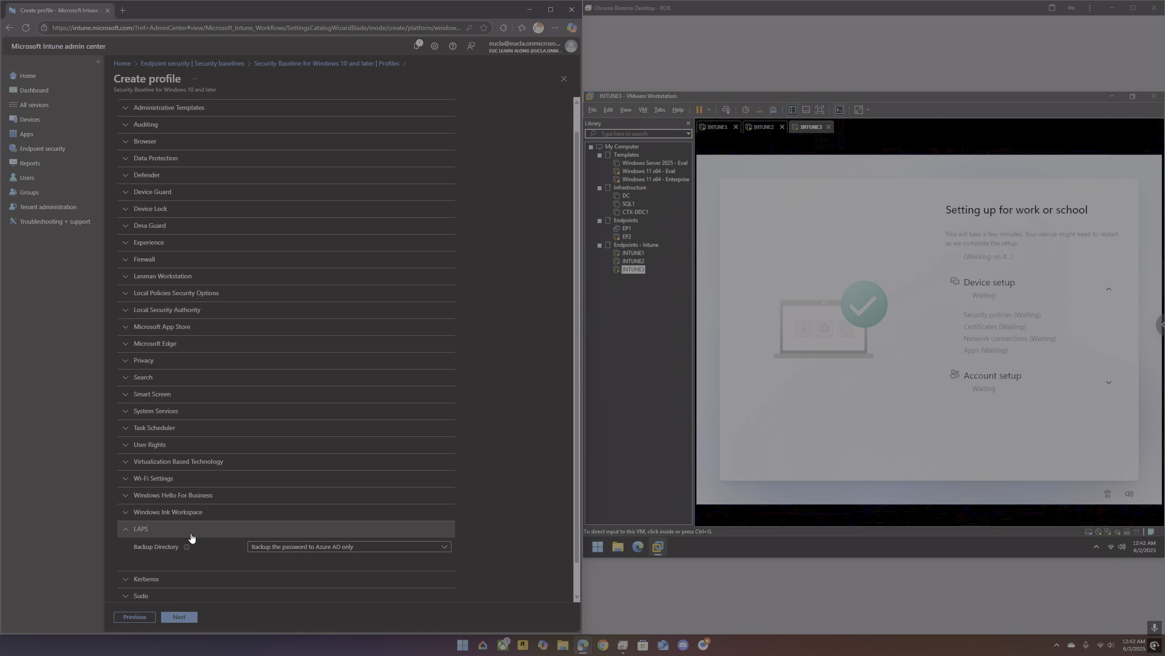
left_click(192, 533)
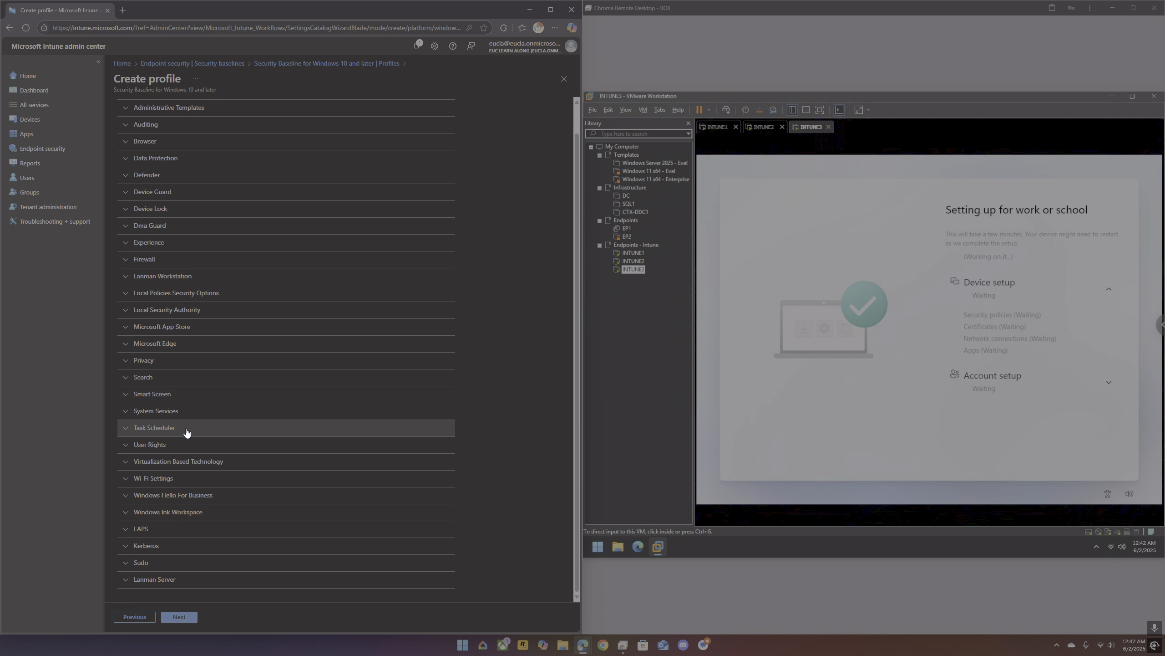
scroll(187, 425, "up", 1)
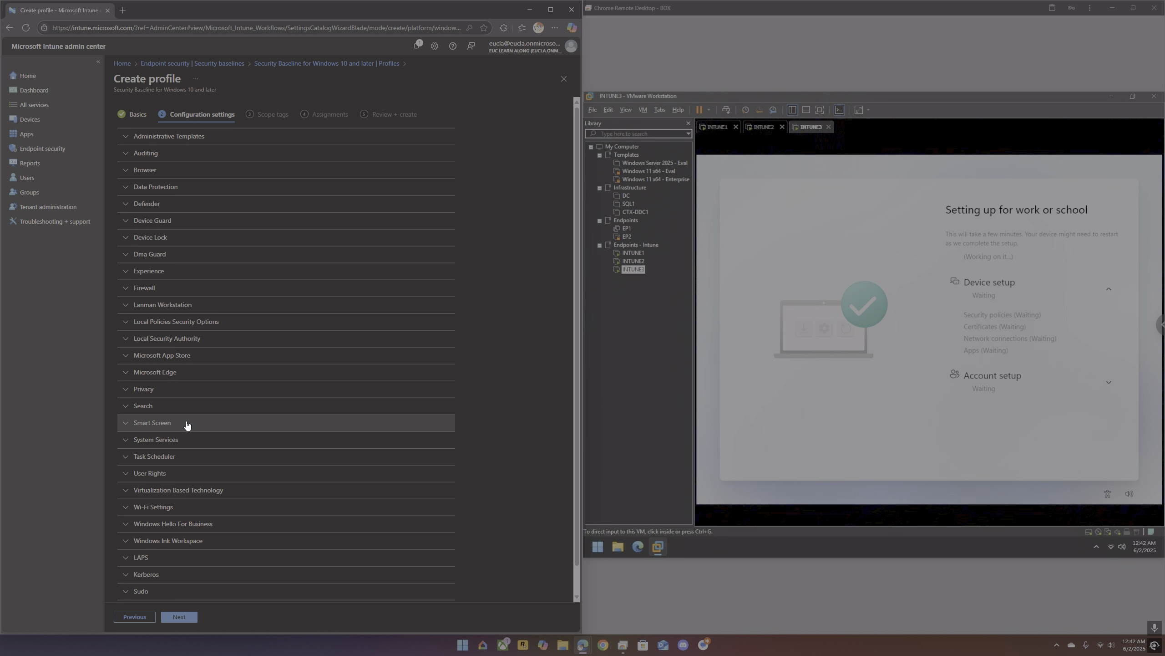
left_click(210, 325)
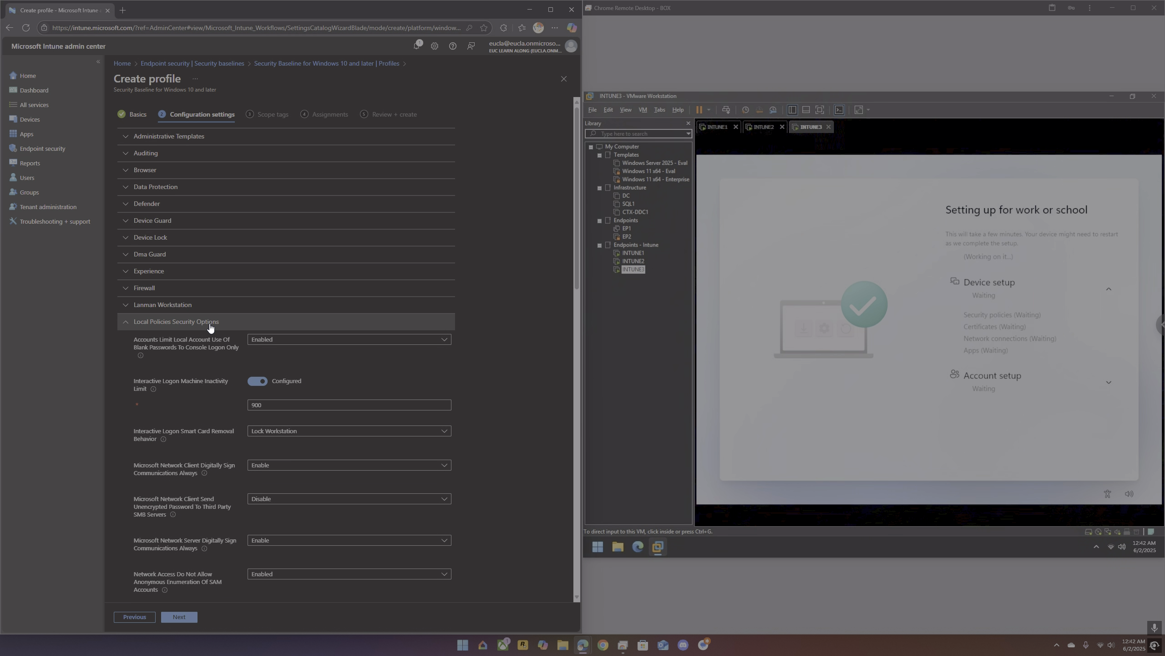
left_click(210, 325)
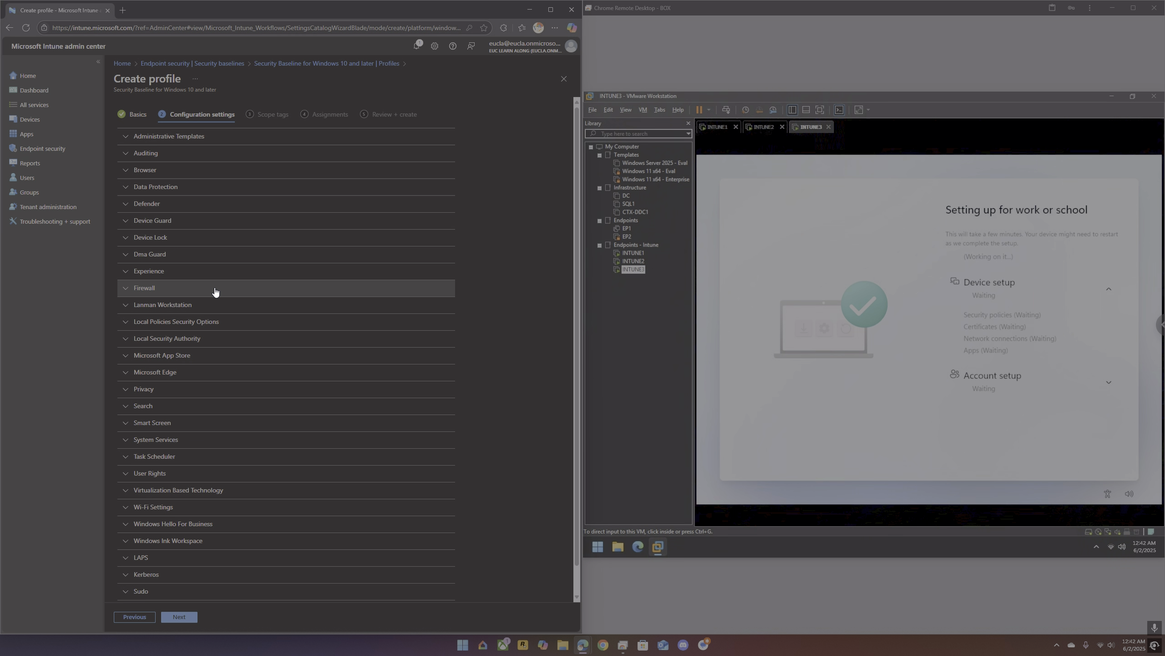
Step: Set Allow Windows Spotlight (User) to Block in the Experience category of the baseline
left_click(213, 271)
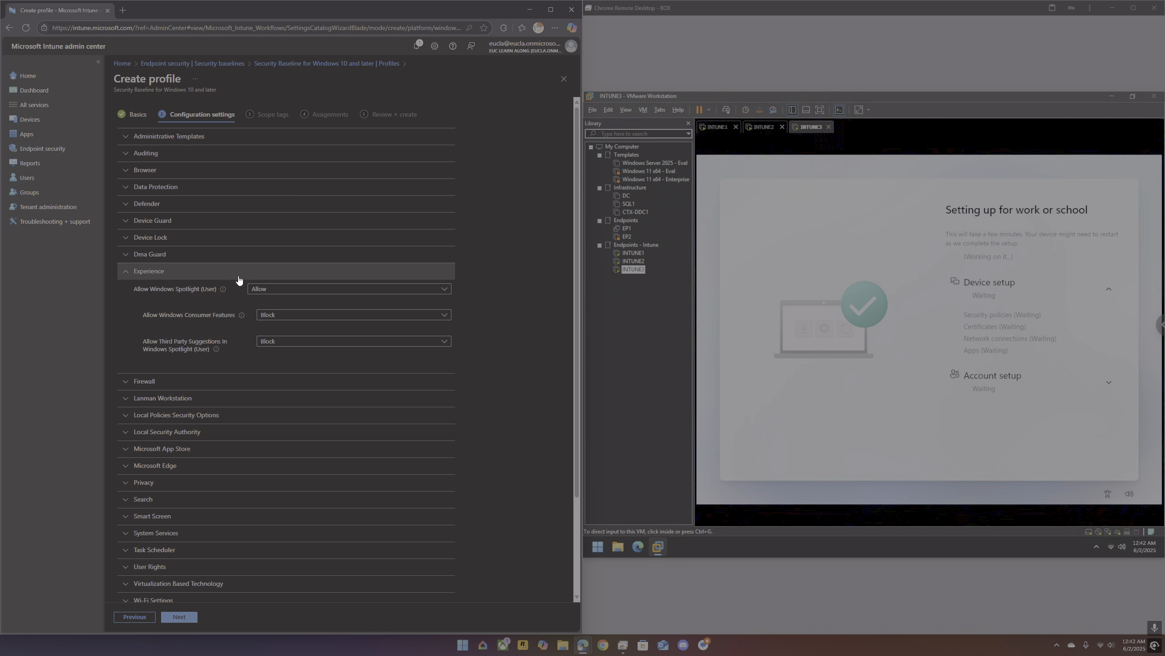
left_click(269, 290)
left_click(275, 303)
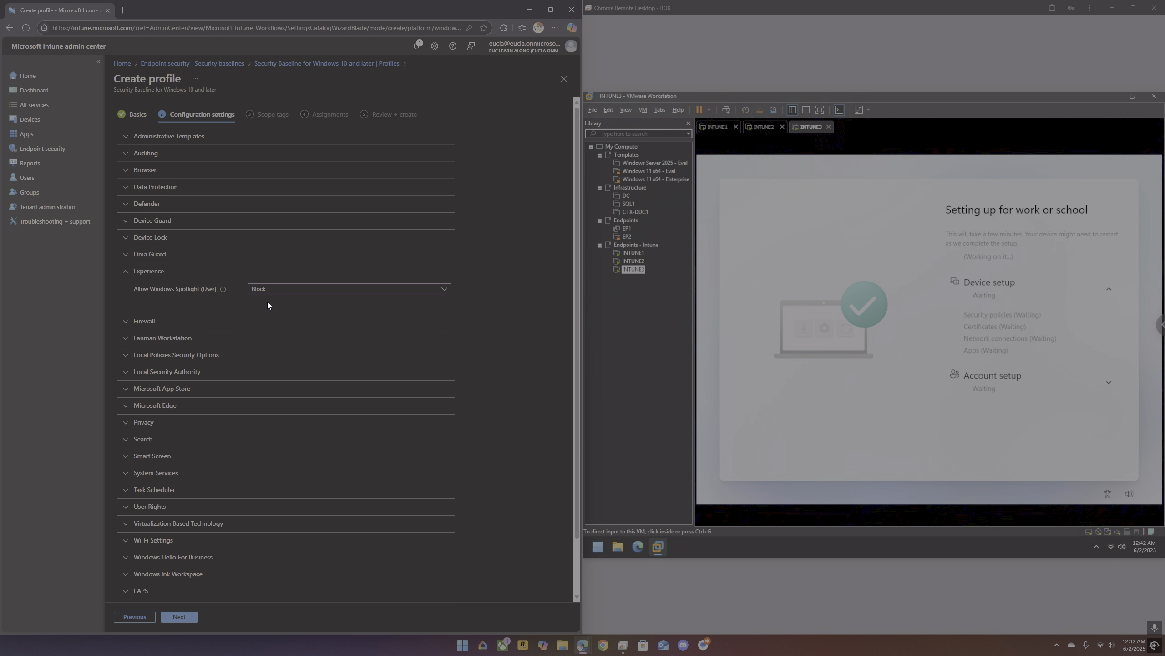
left_click(172, 273)
Step: Review the baseline's Device Lock, Administrative Templates and Firewall settings
left_click(177, 243)
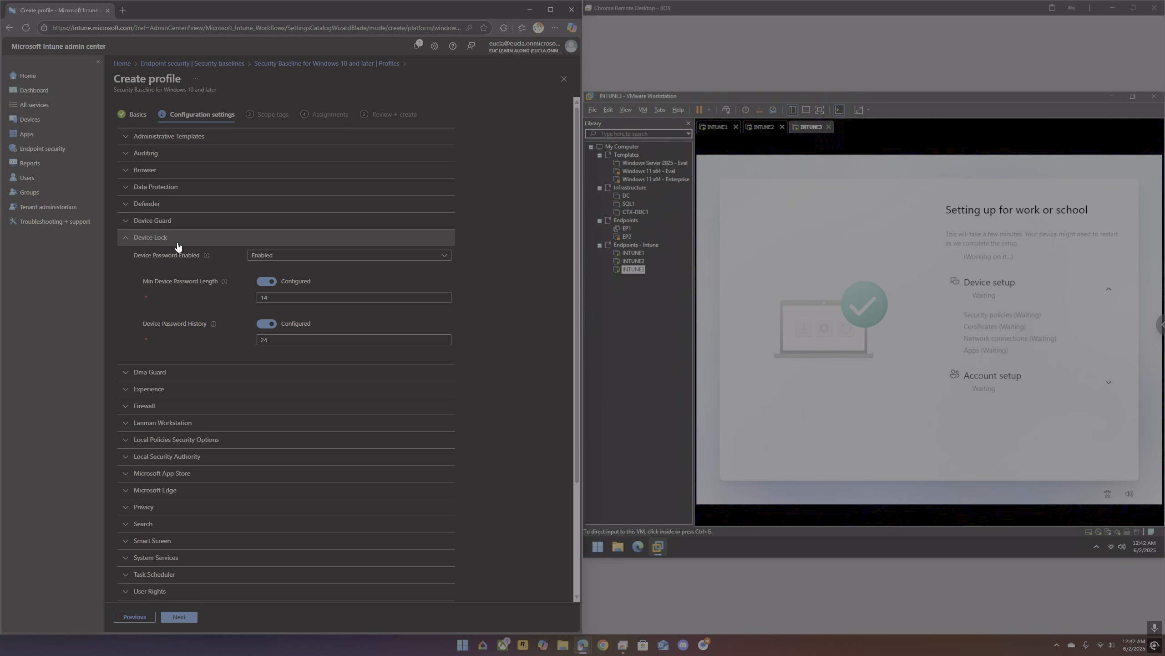
left_click(177, 241)
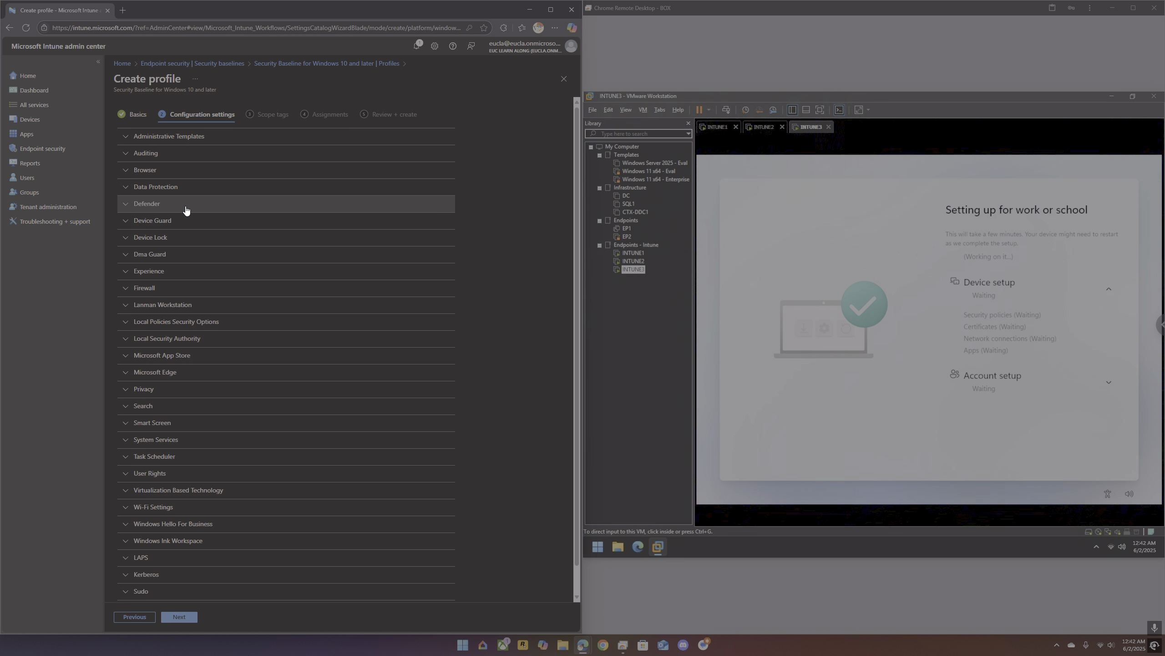
left_click(188, 138)
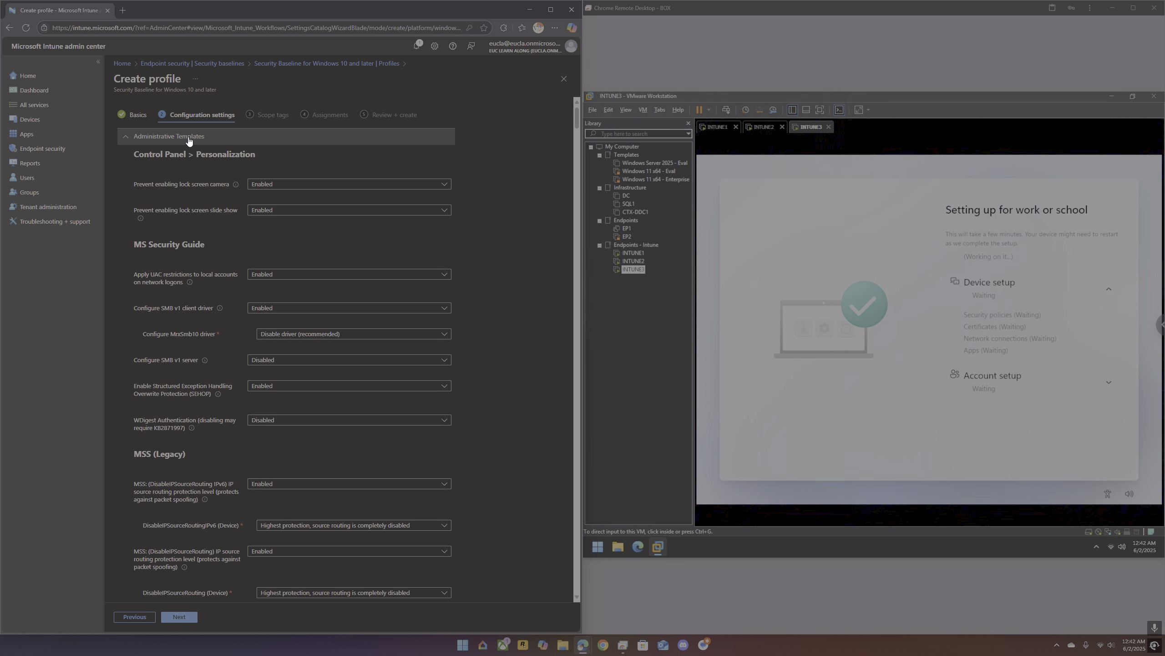
left_click(188, 138)
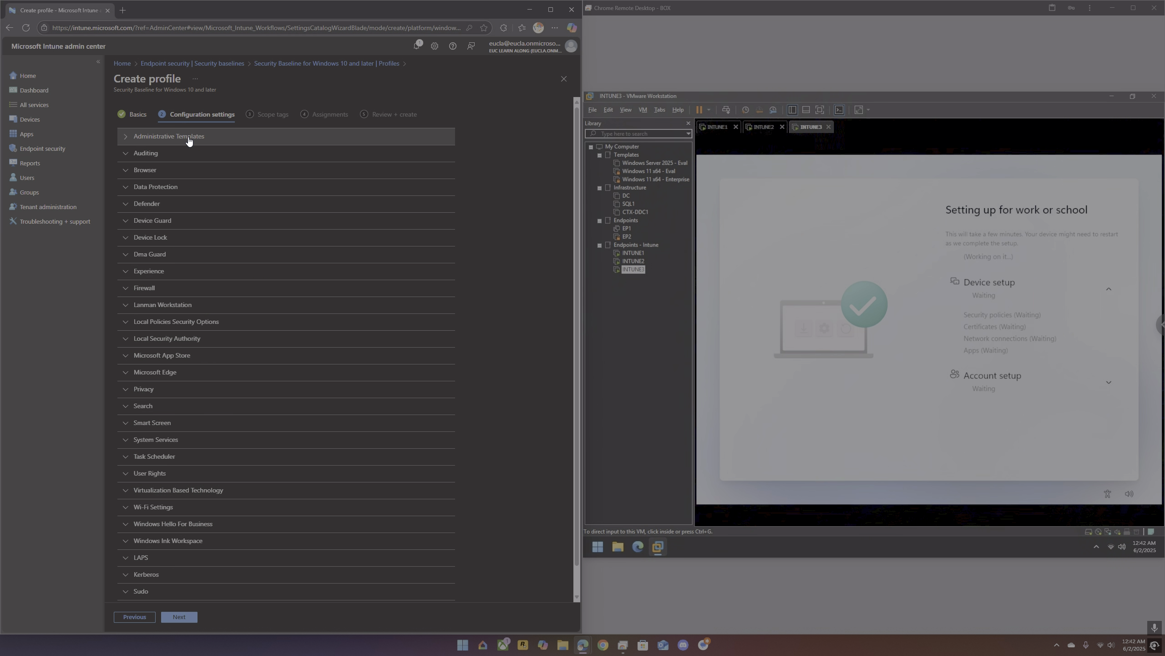
scroll(200, 294, "down", 1)
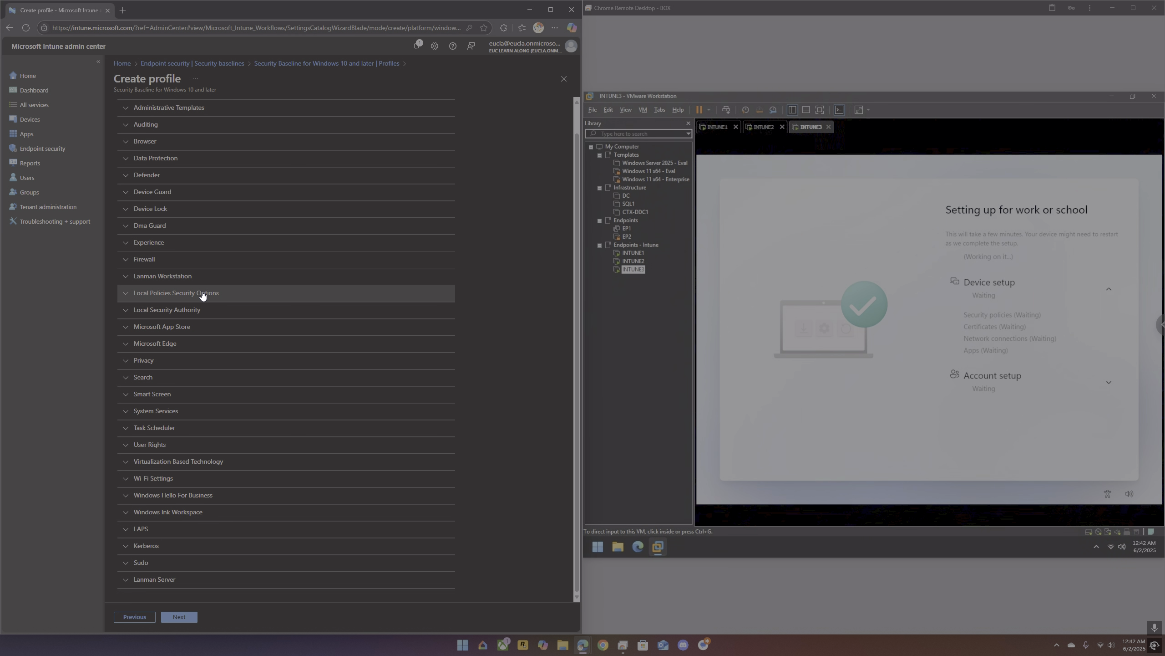
left_click(199, 261)
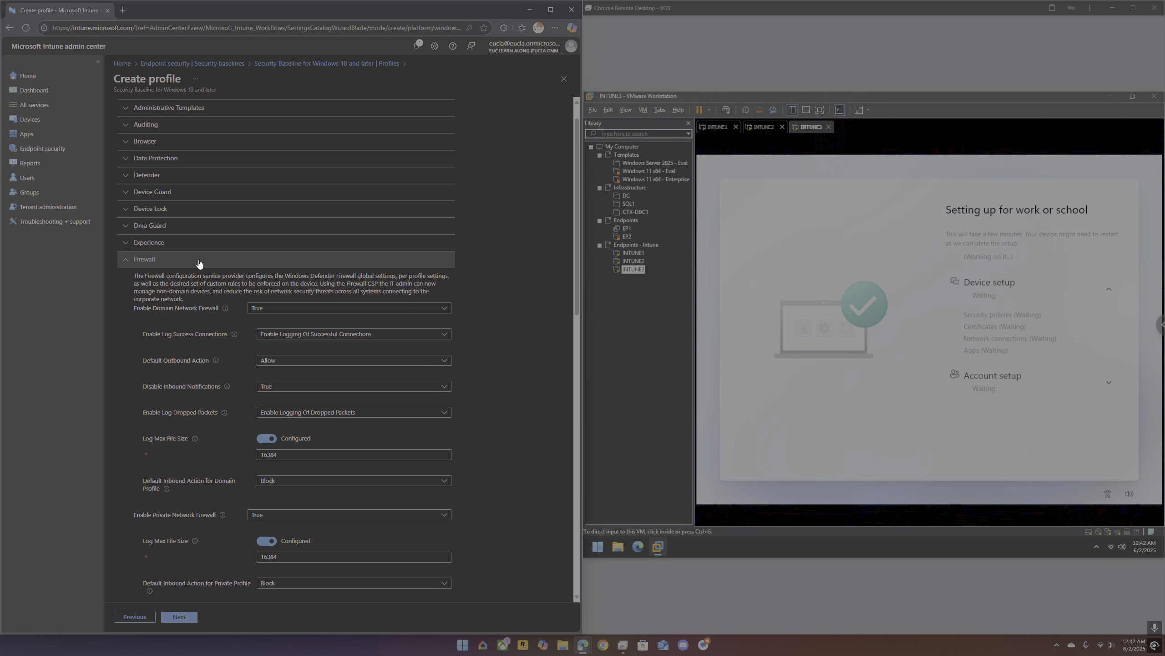
left_click(199, 262)
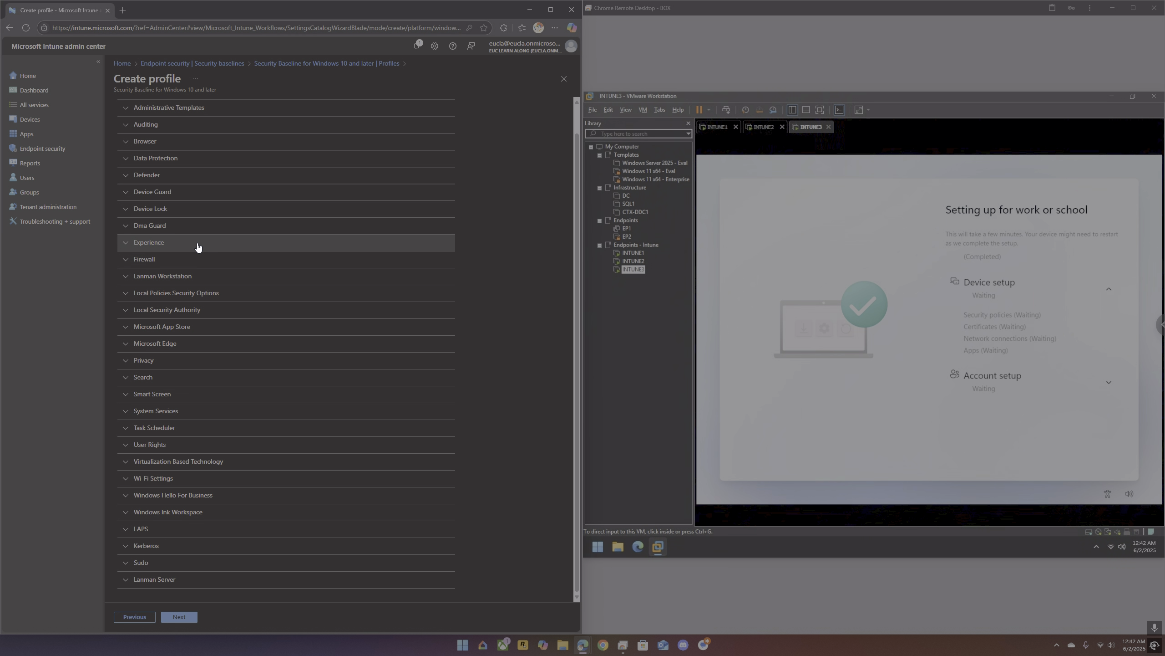
Step: Examine the baseline's Microsoft Edge, Microsoft App Store, Windows Hello For Business and User Rights settings
left_click(198, 344)
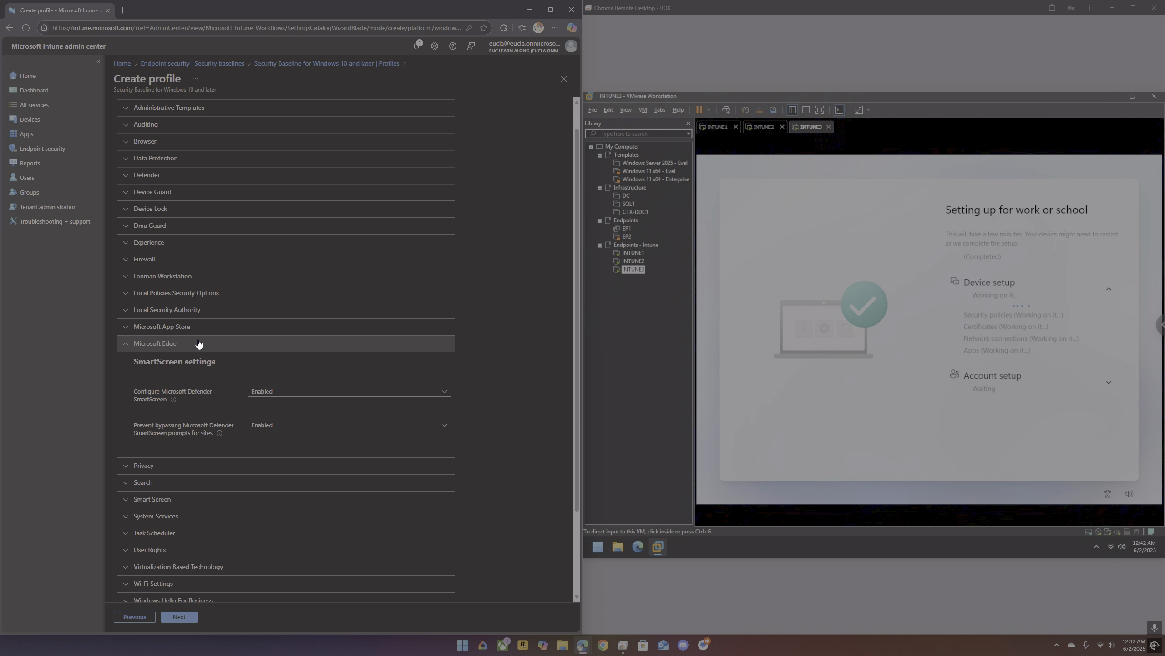
left_click(198, 344)
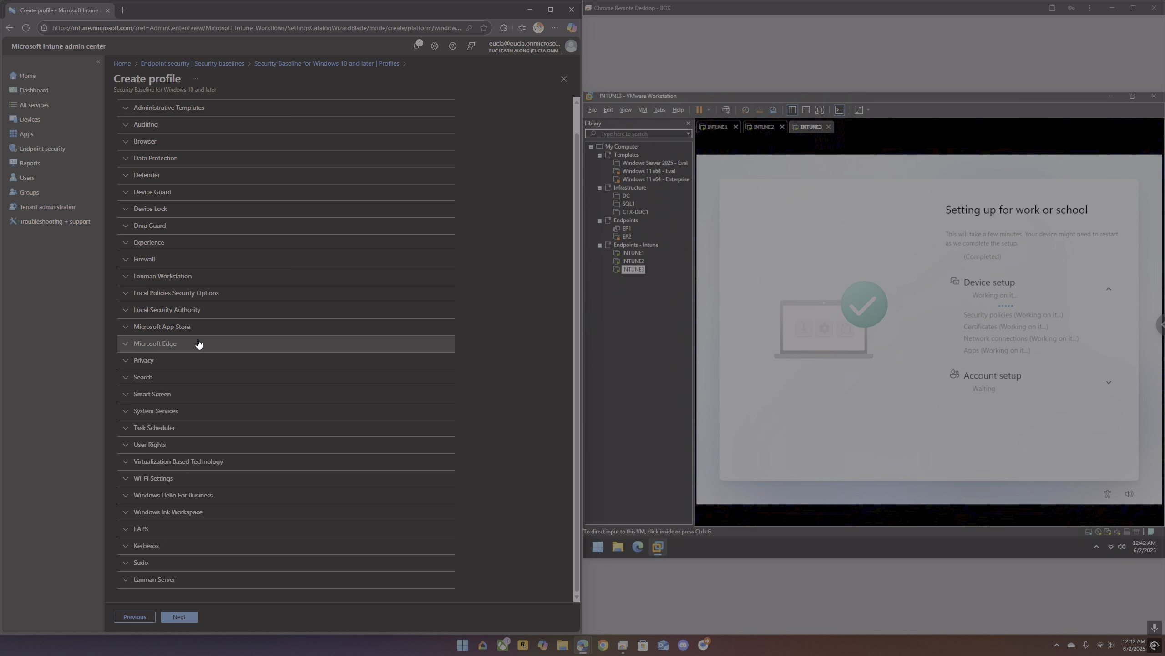
left_click(198, 332)
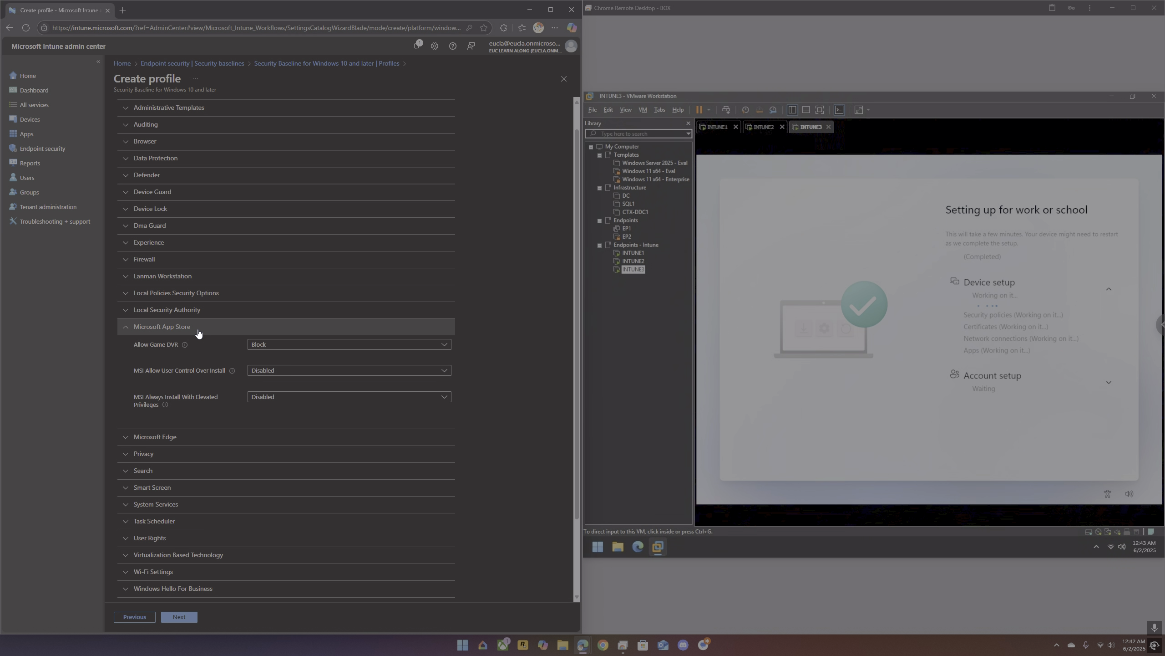
left_click(198, 331)
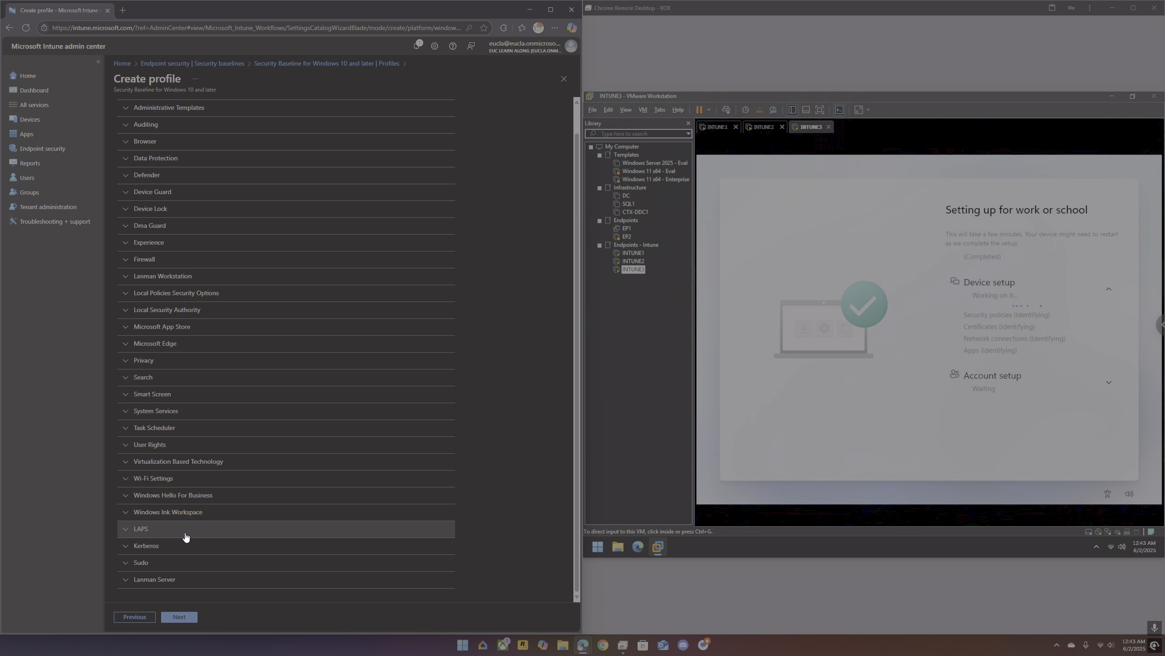
left_click(189, 499)
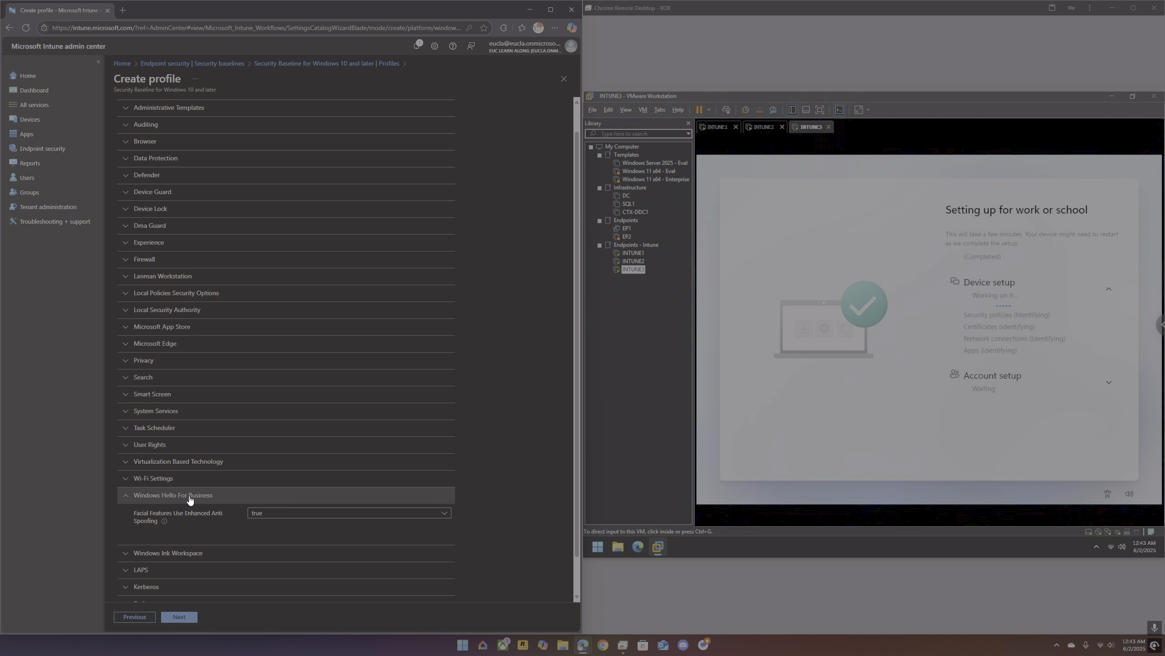
left_click(190, 500)
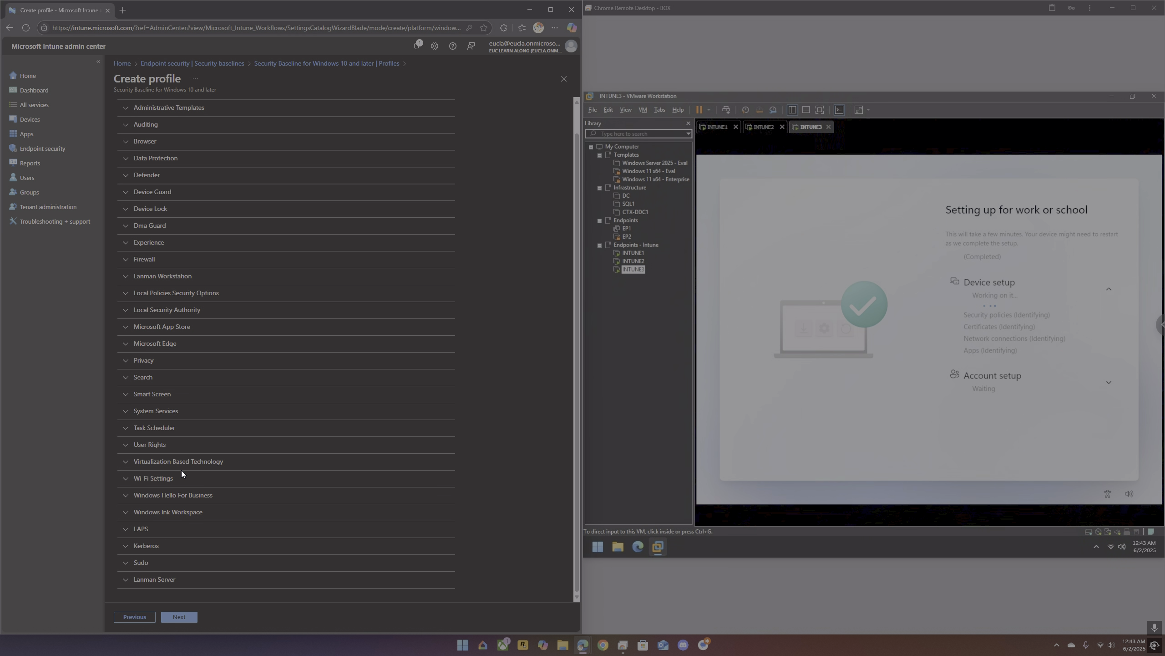
left_click(178, 451)
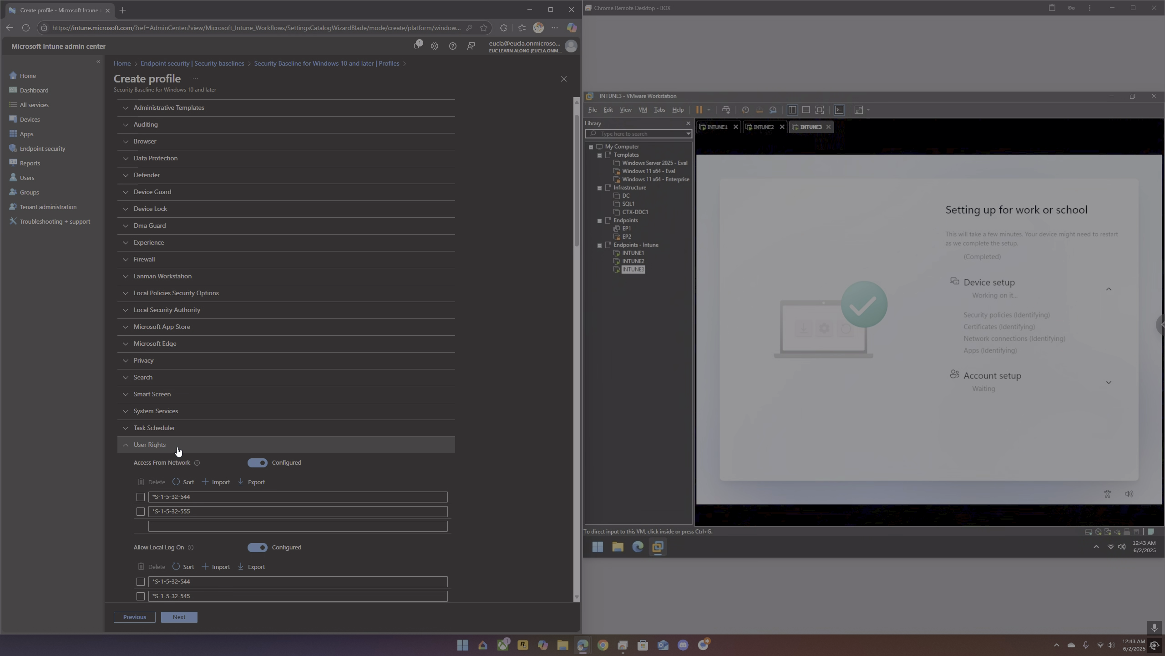
left_click(179, 451)
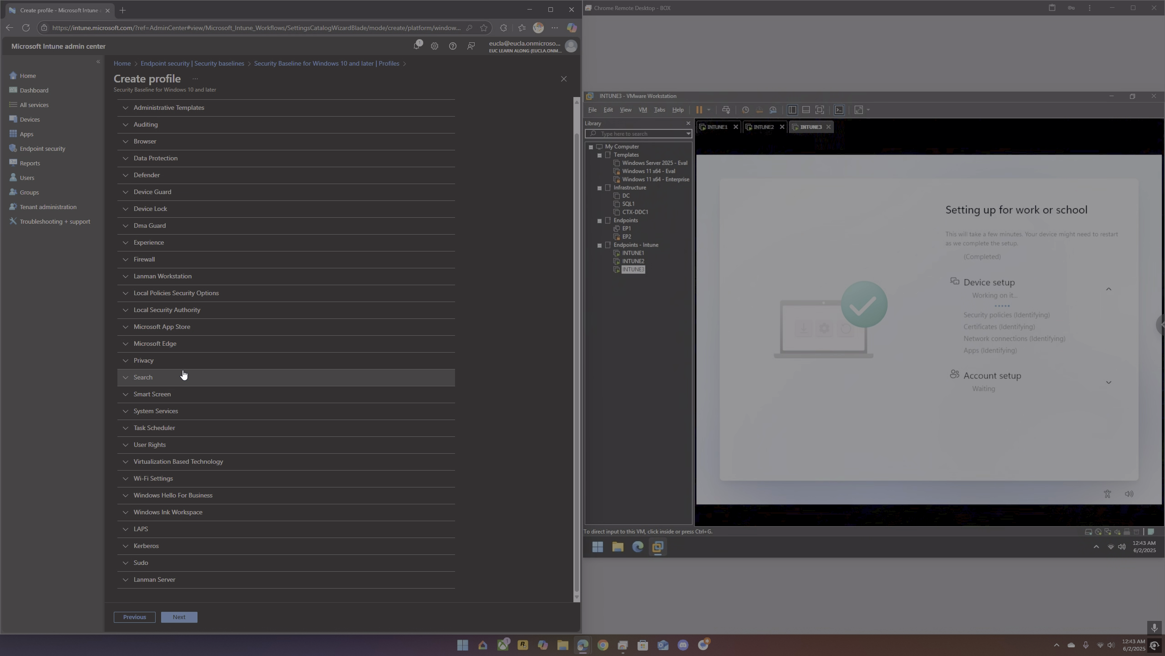
Step: Keep the Default scope tag, assign the baseline profile to all devices and create it
left_click(186, 615)
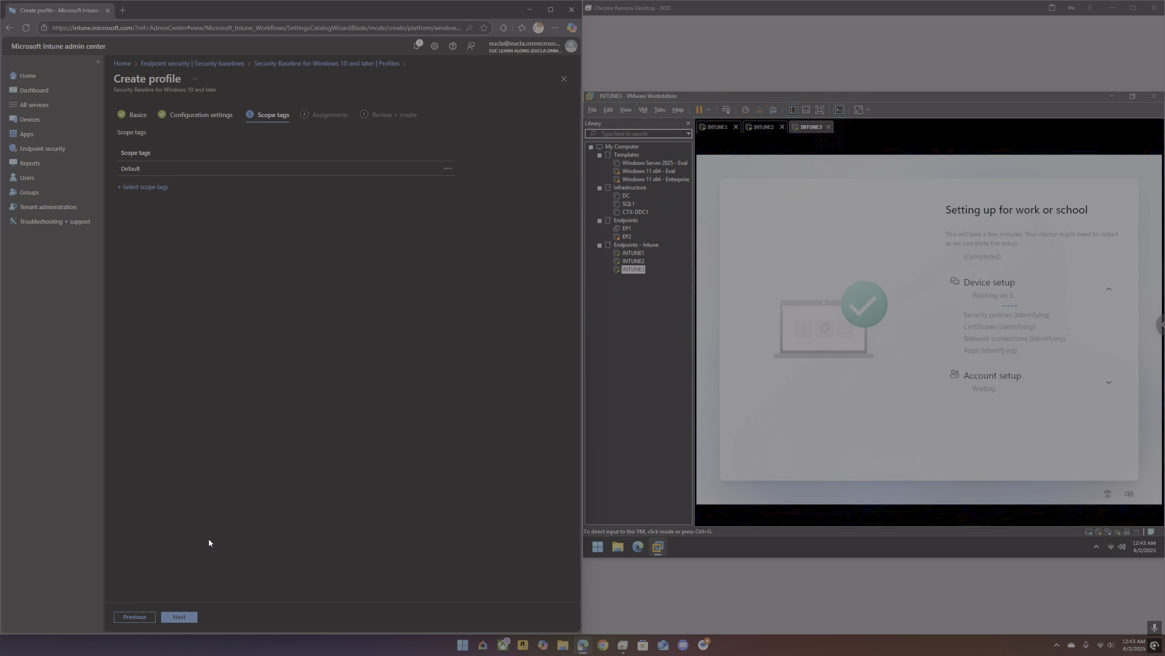
left_click(184, 616)
left_click(237, 148)
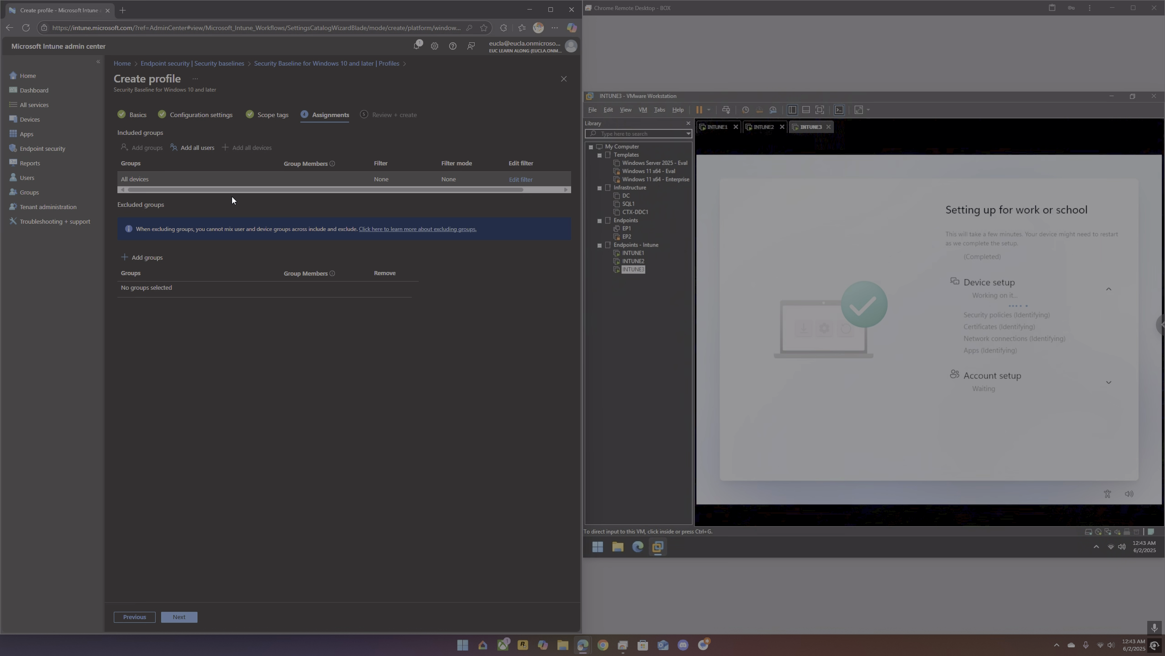
left_click(185, 617)
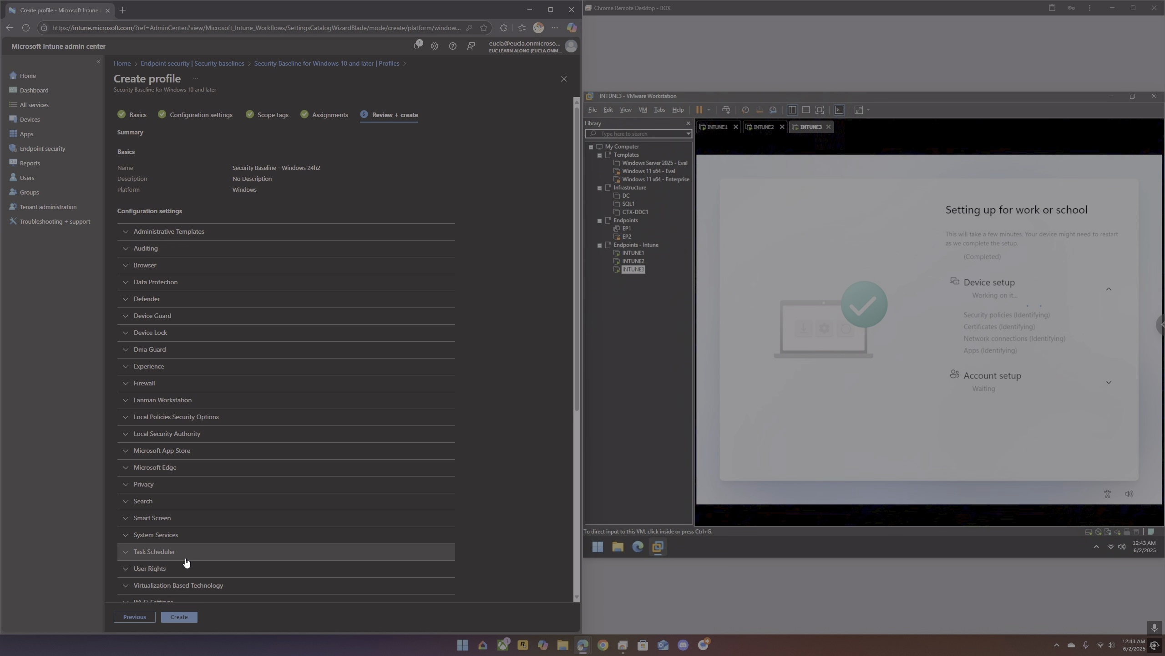
left_click(186, 617)
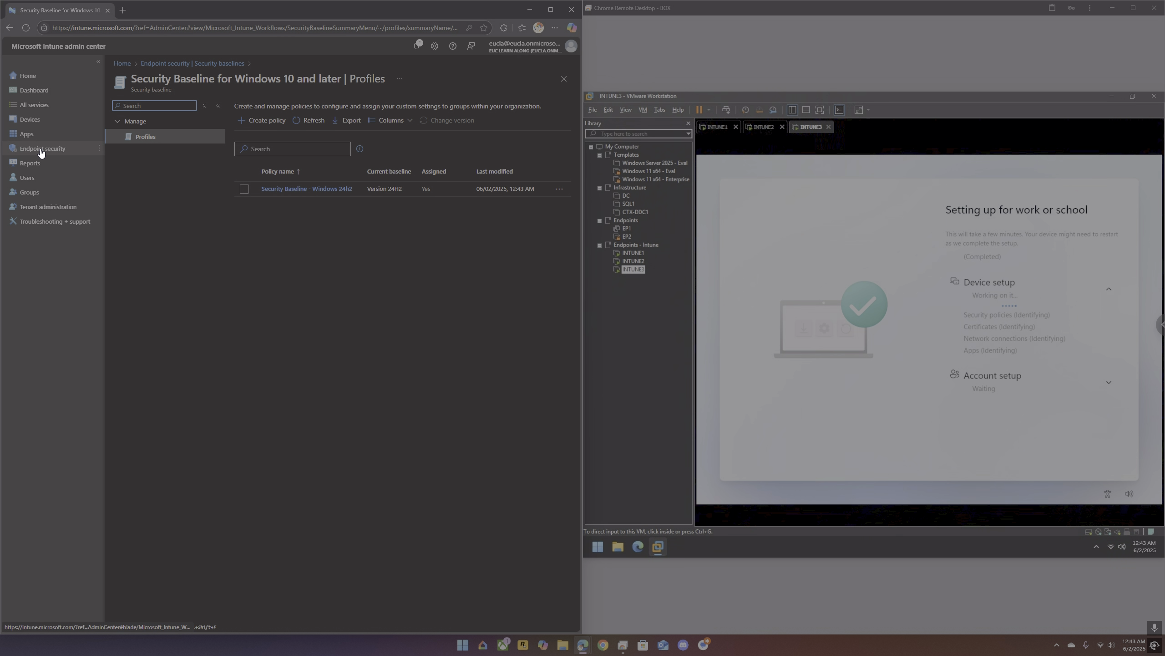
Step: Display the properties of the Autopilot-ESP enrollment status page profile under Windows device enrollment
left_click(31, 120)
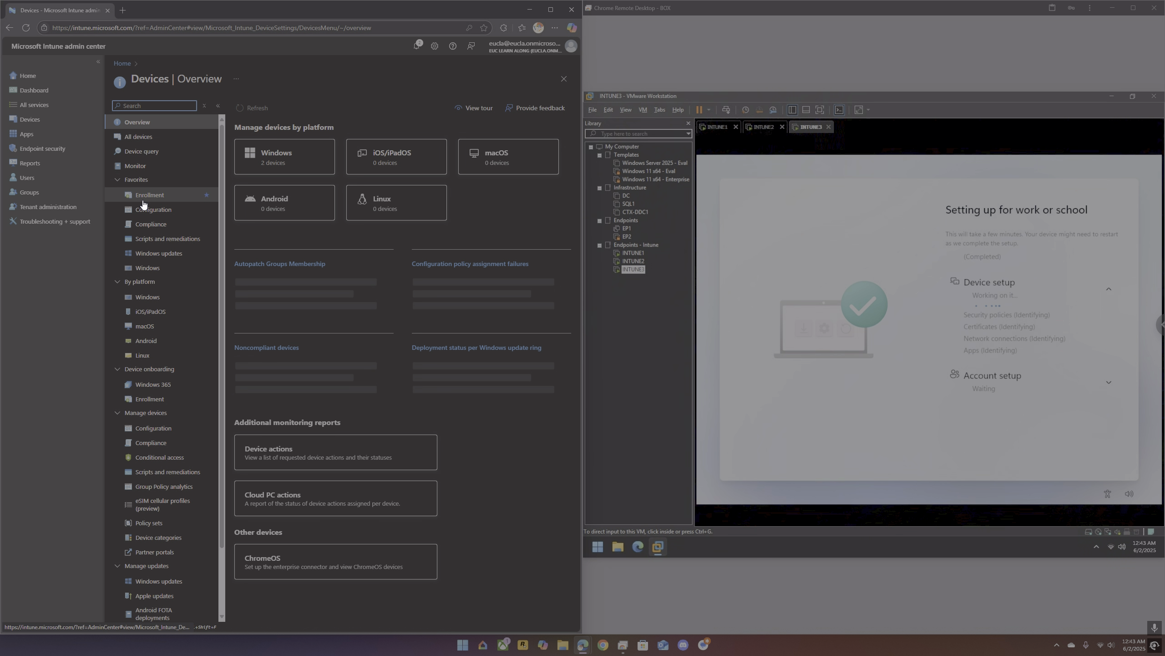
left_click(143, 202)
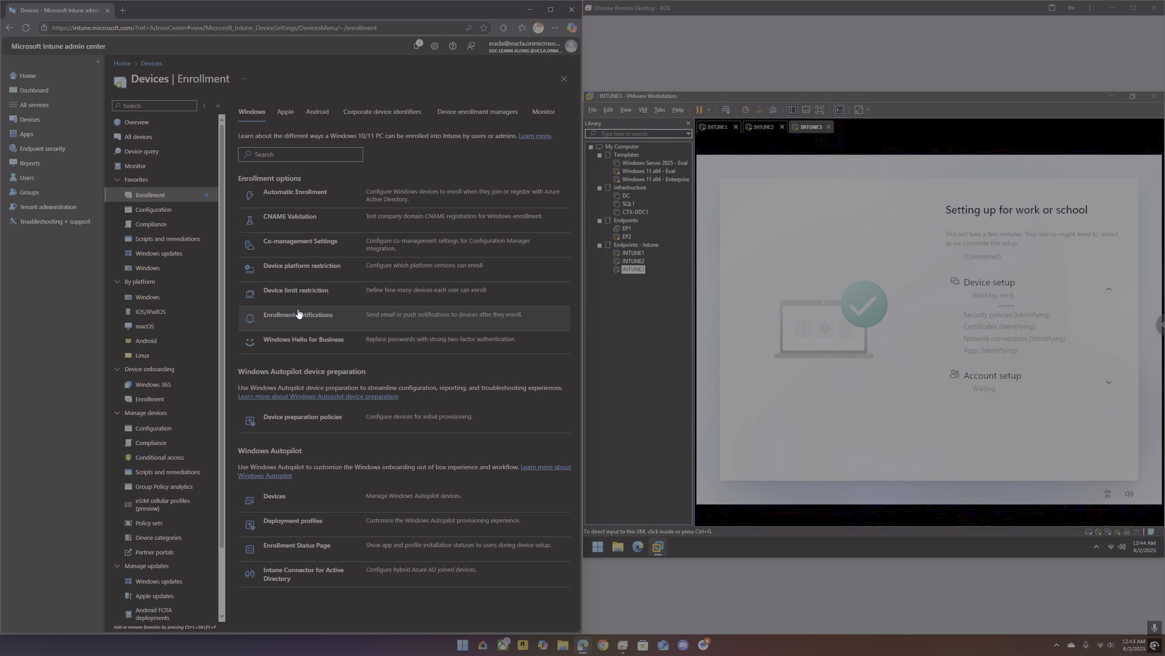
left_click(290, 542)
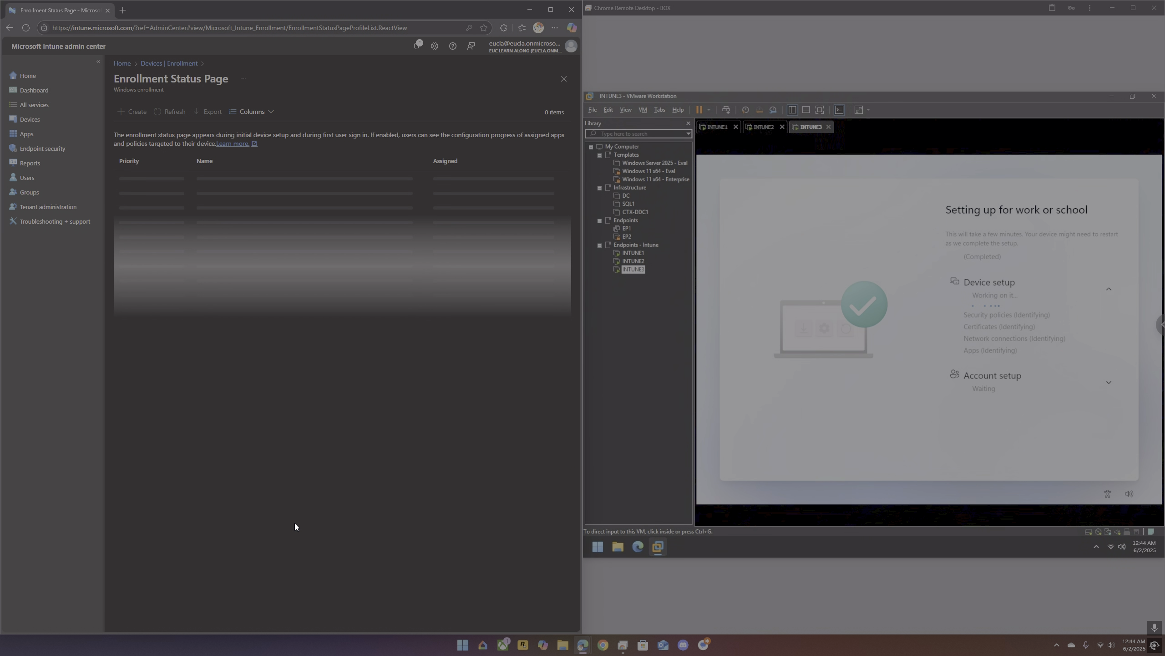
left_click(242, 178)
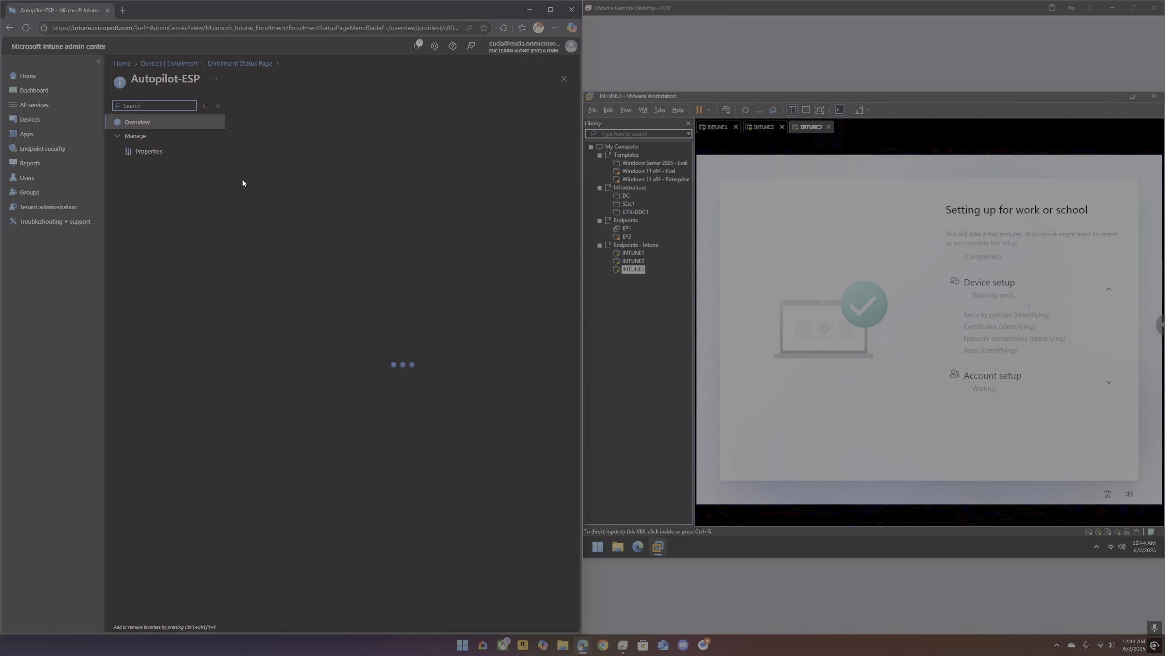
left_click(157, 152)
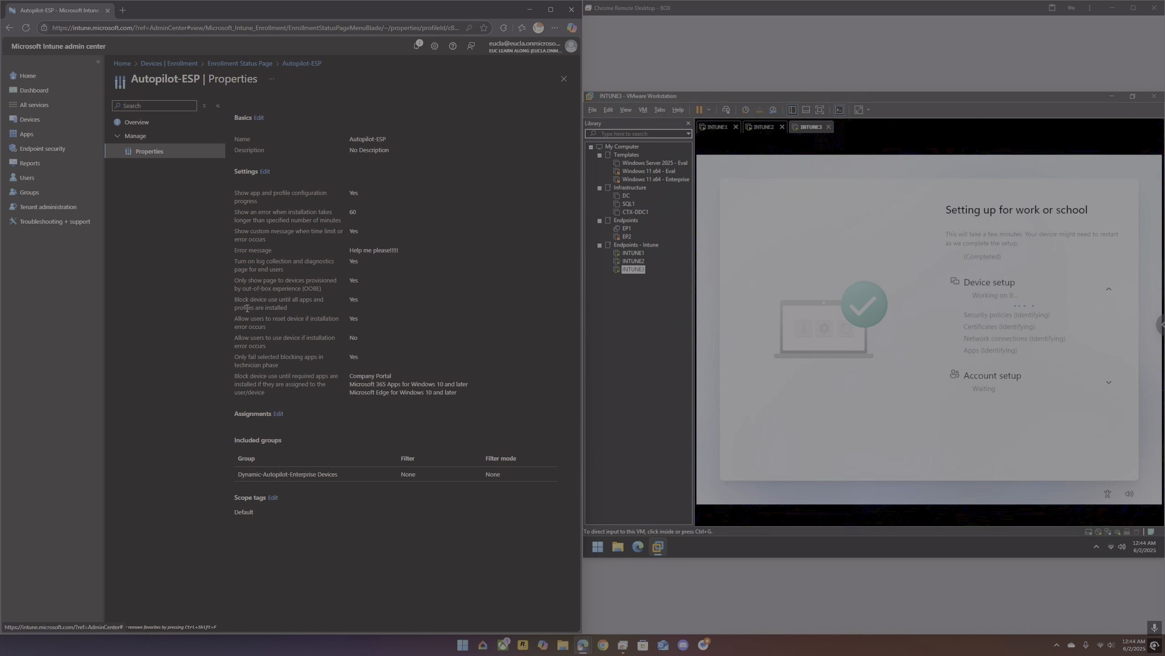
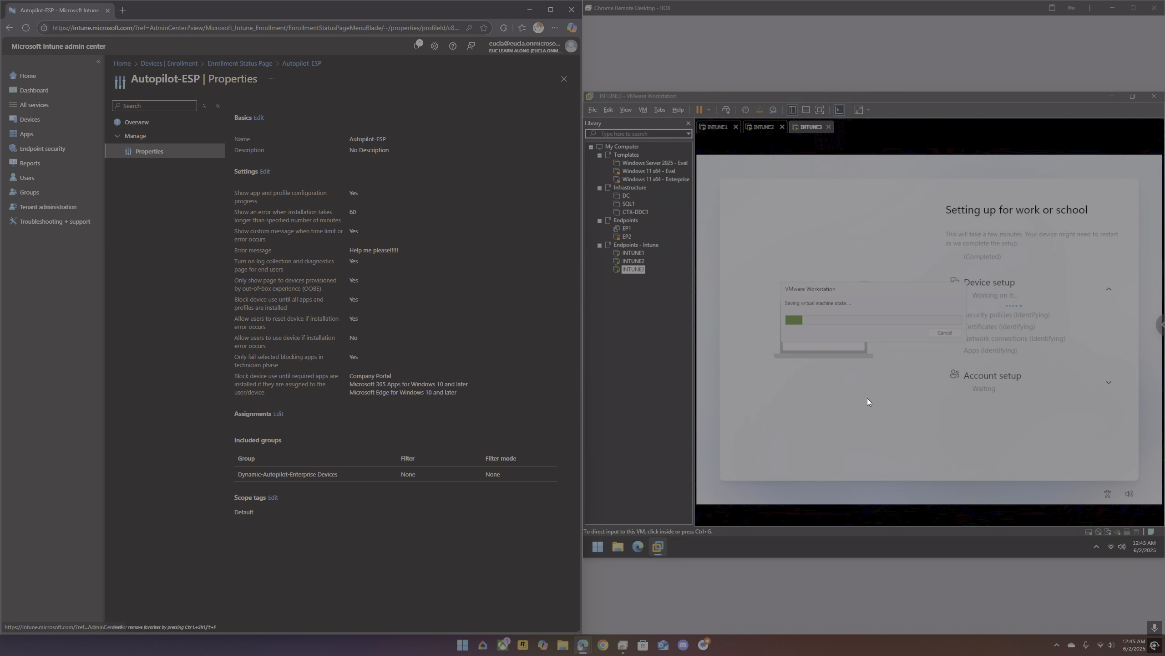
Step: Cancel saving the state of the INTUNE3 virtual machine
left_click(948, 334)
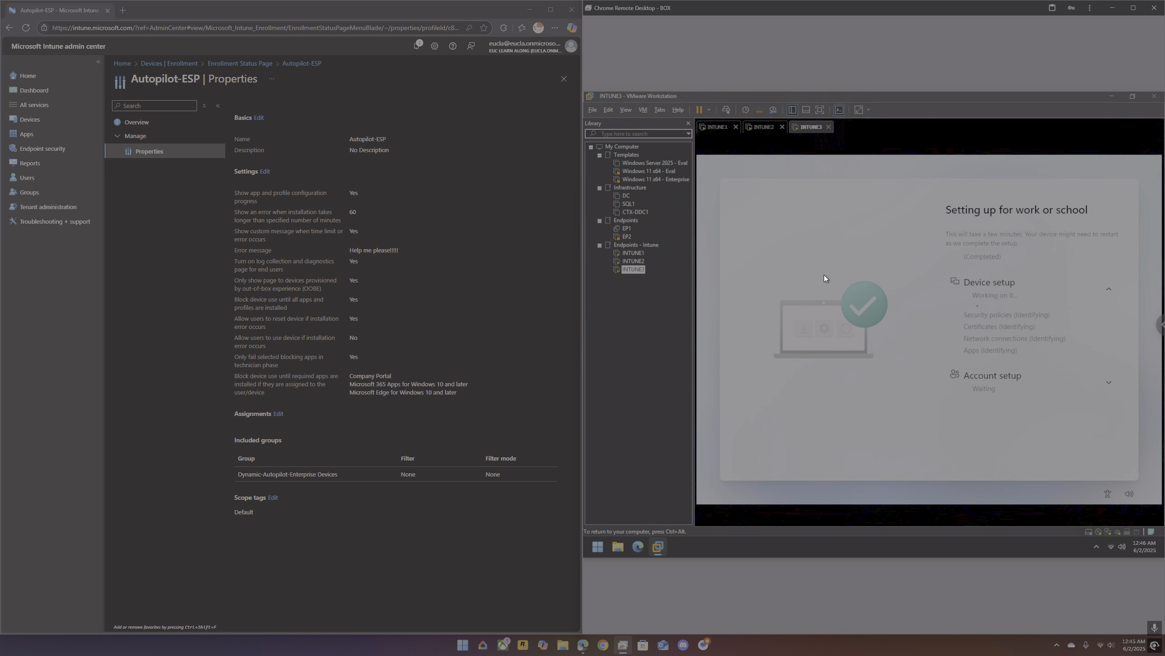
Step: Find Partner portals under Devices, add it to the favorites and display its page
left_click(73, 208)
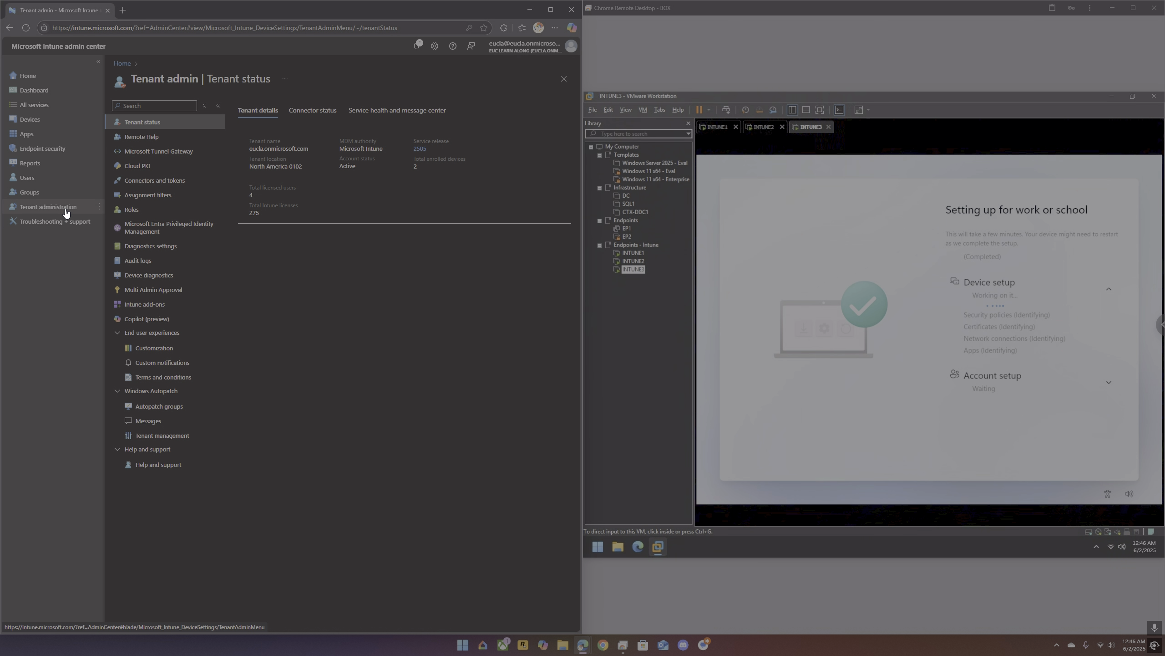
left_click(48, 80)
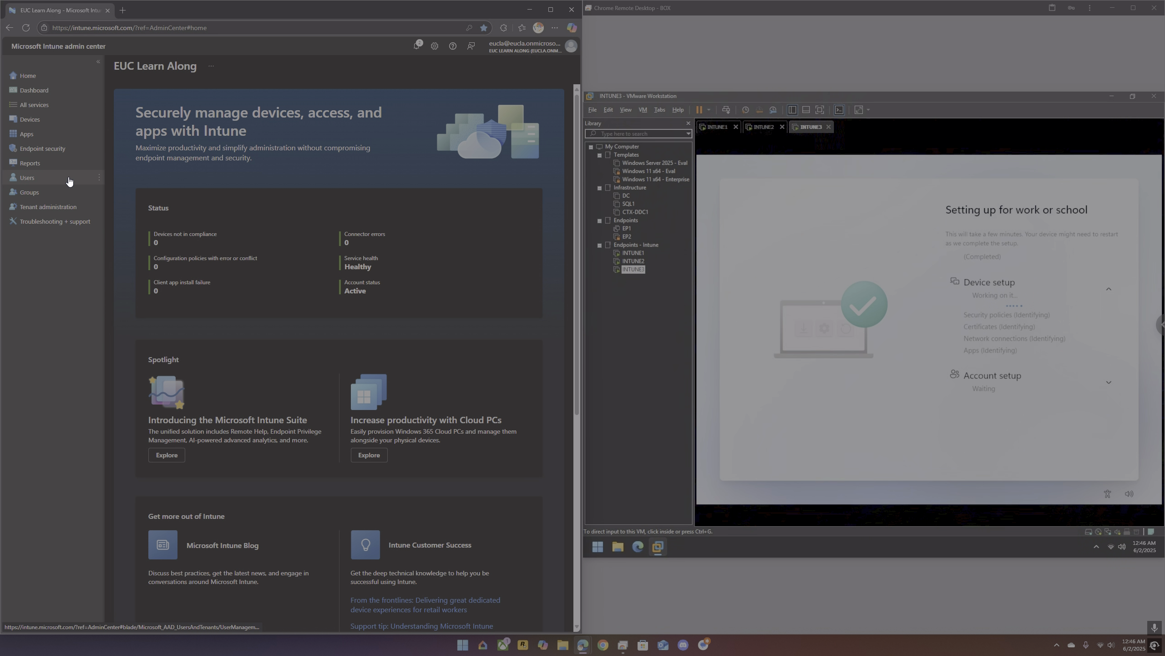
scroll(160, 253, "down", 3)
scroll(160, 255, "down", 7)
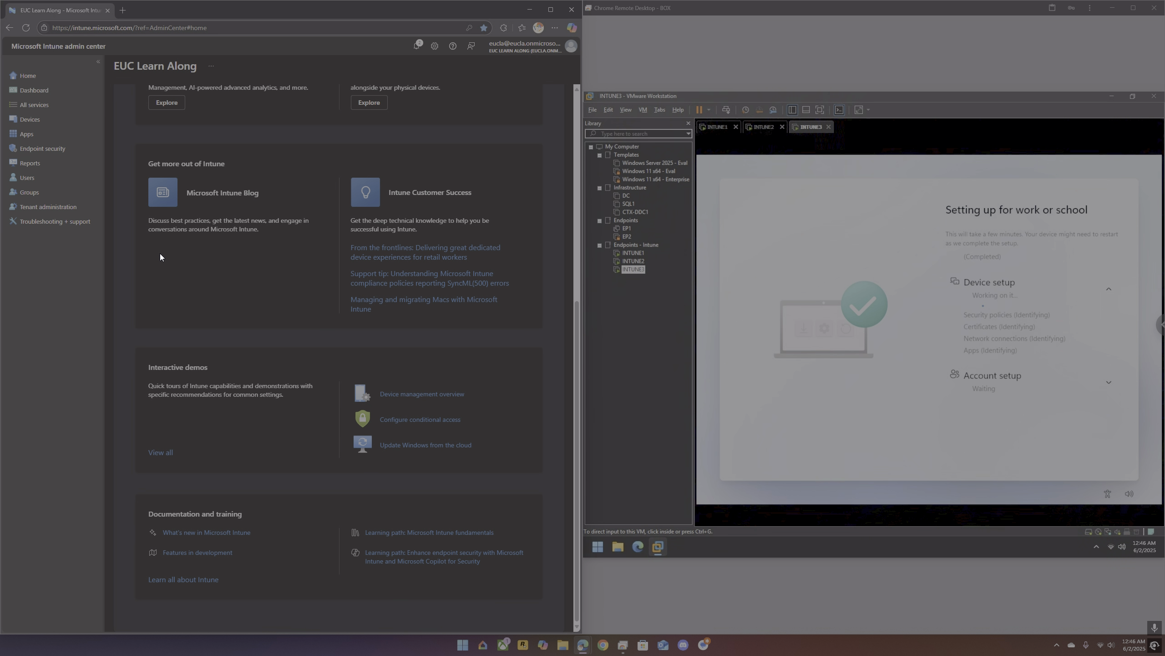
left_click(33, 120)
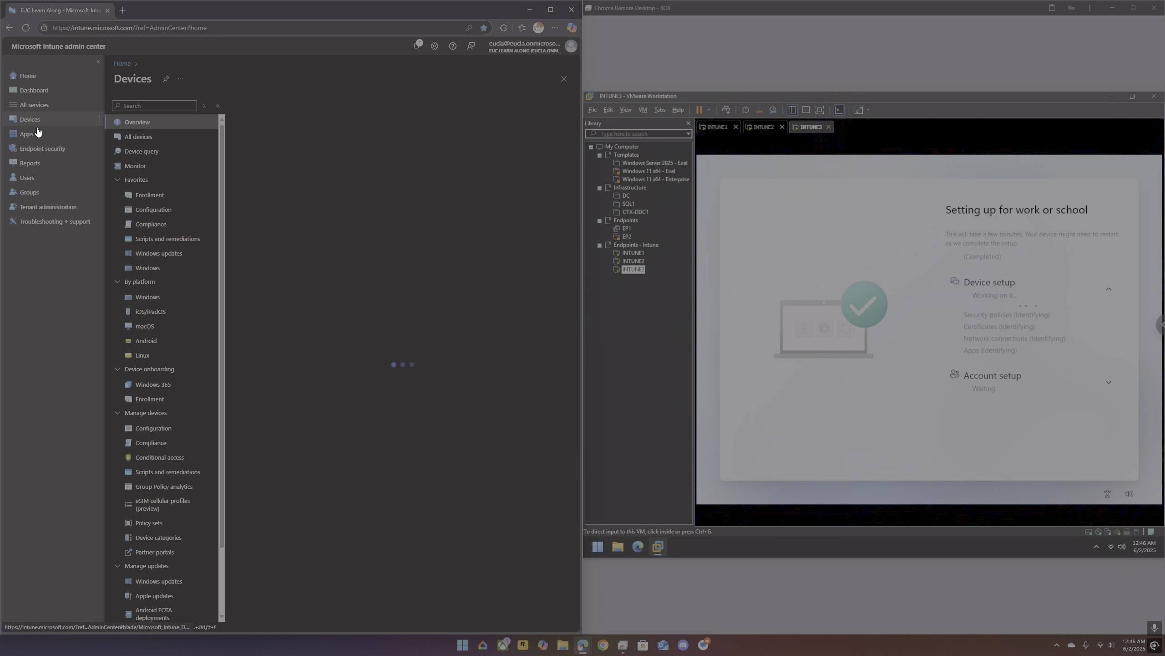
scroll(156, 359, "down", 2)
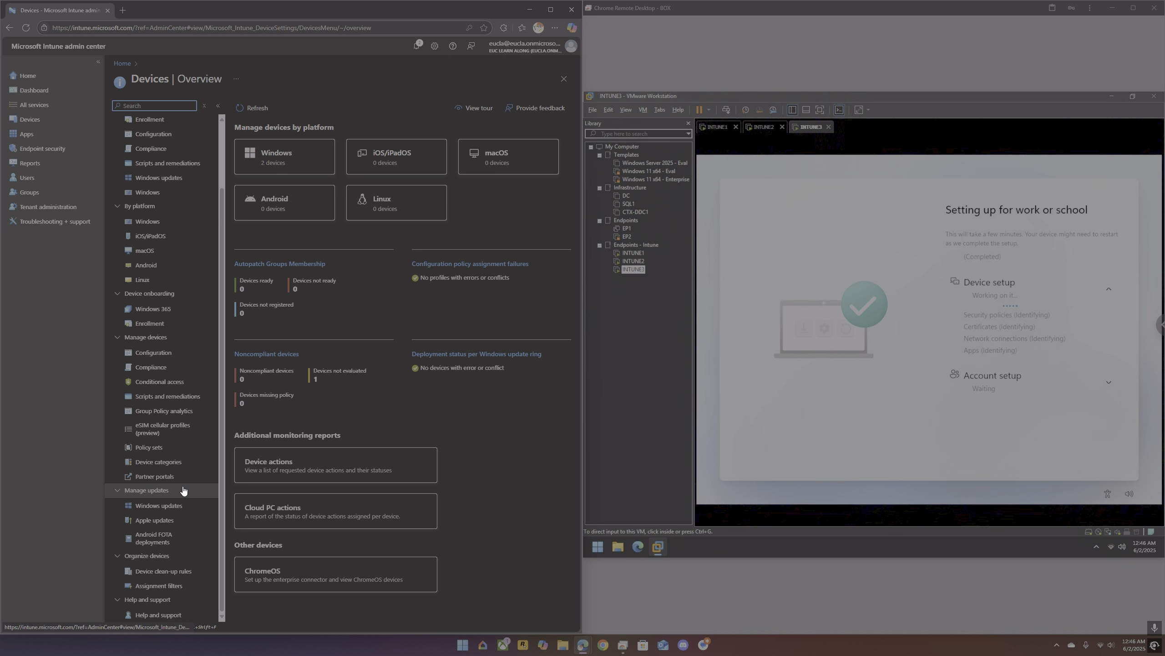
left_click(205, 477)
left_click(164, 490)
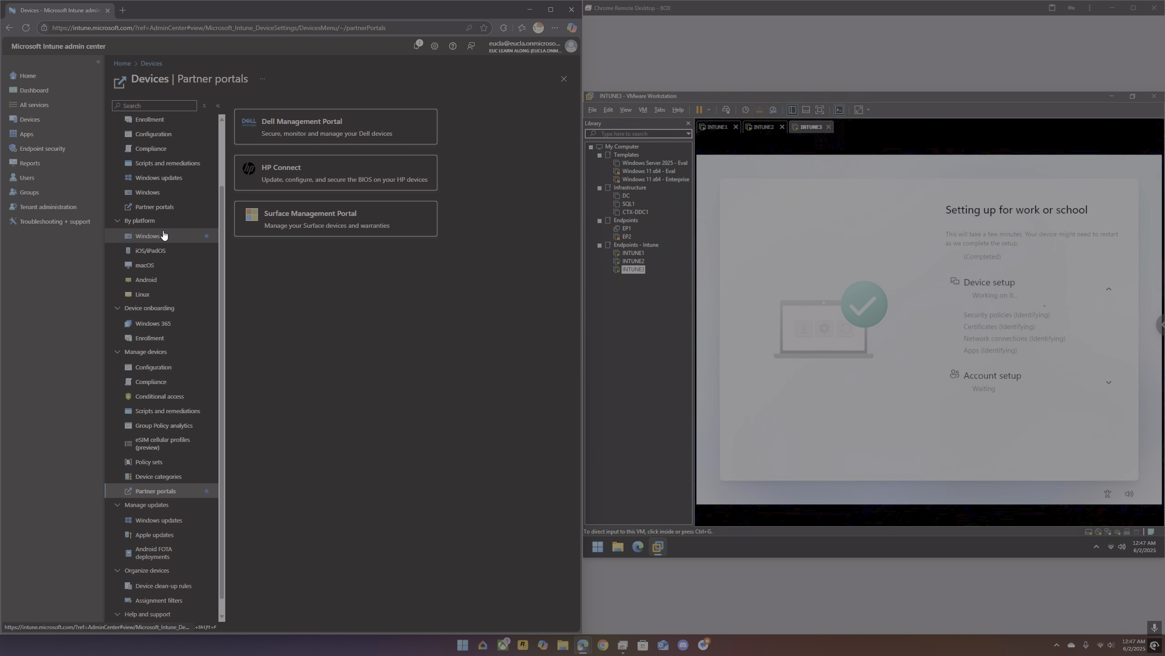
Step: Start a Windows 10 and later update ring named Update Ring and proceed to its settings
scroll(168, 229, "up", 1)
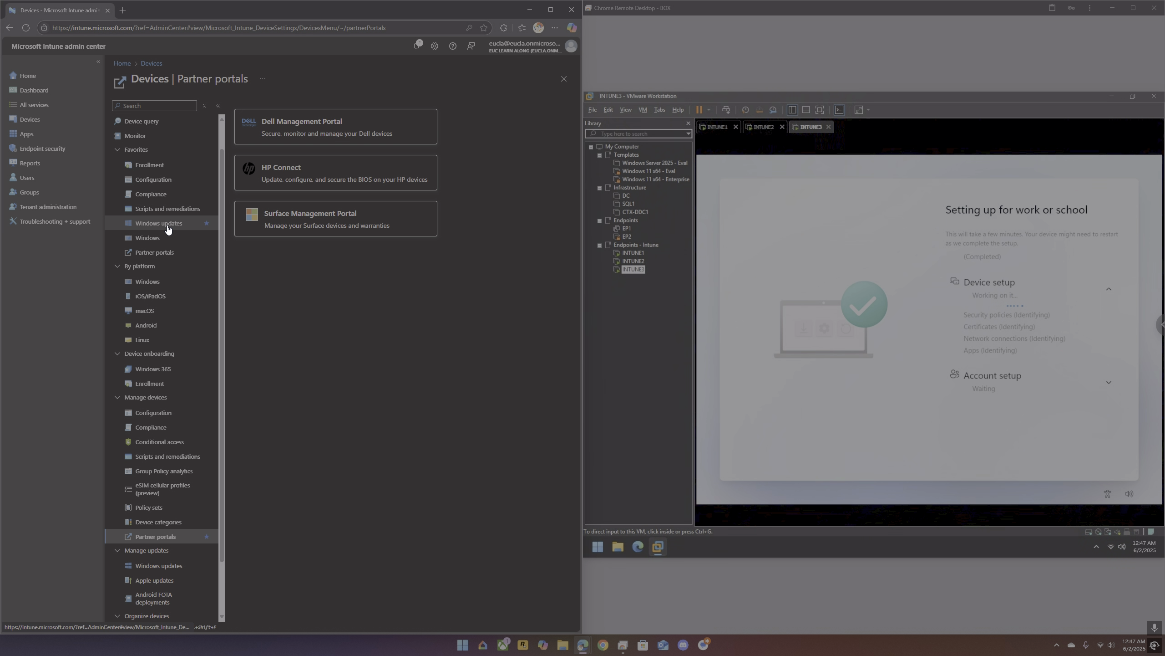
left_click(168, 225)
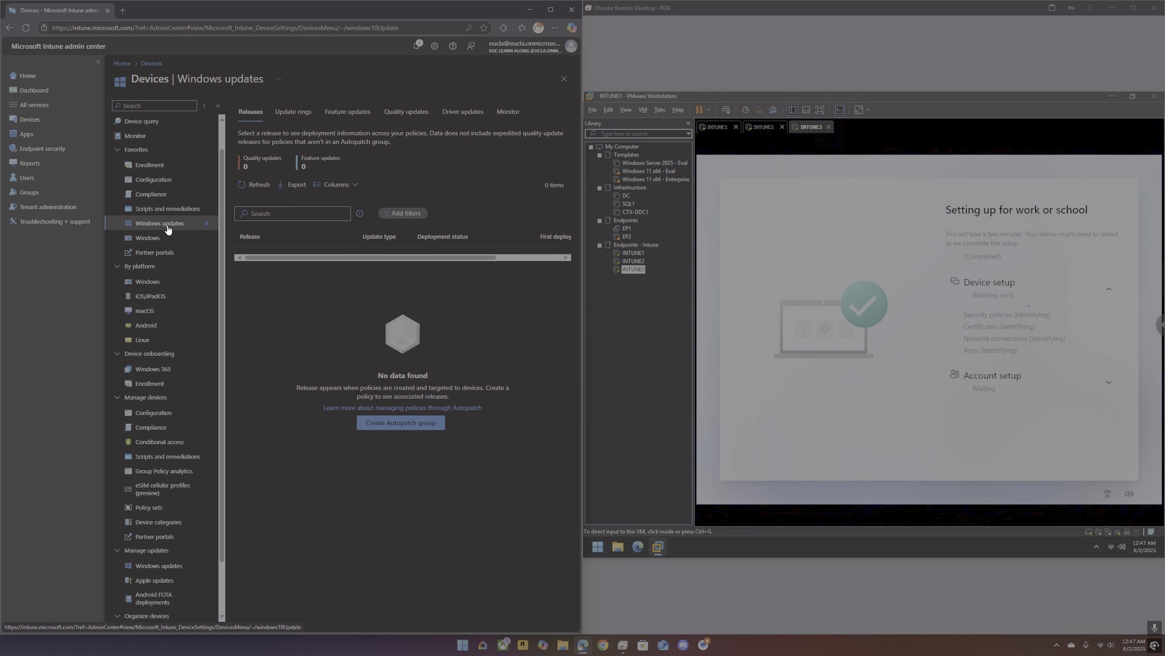
left_click(303, 116)
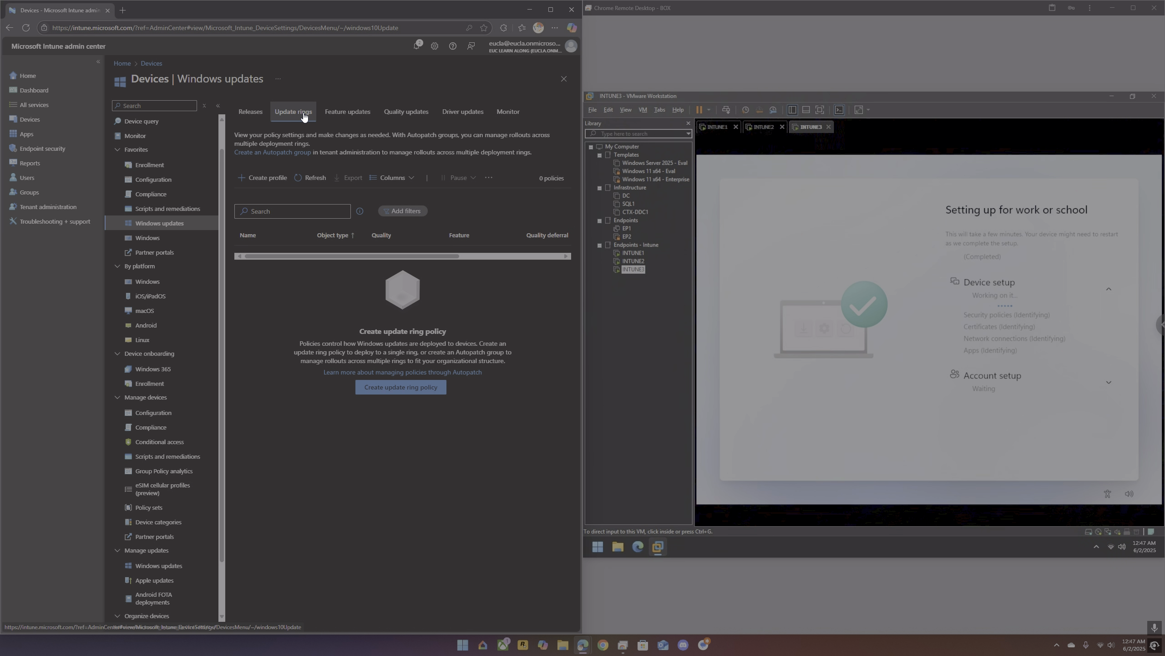
left_click(275, 188)
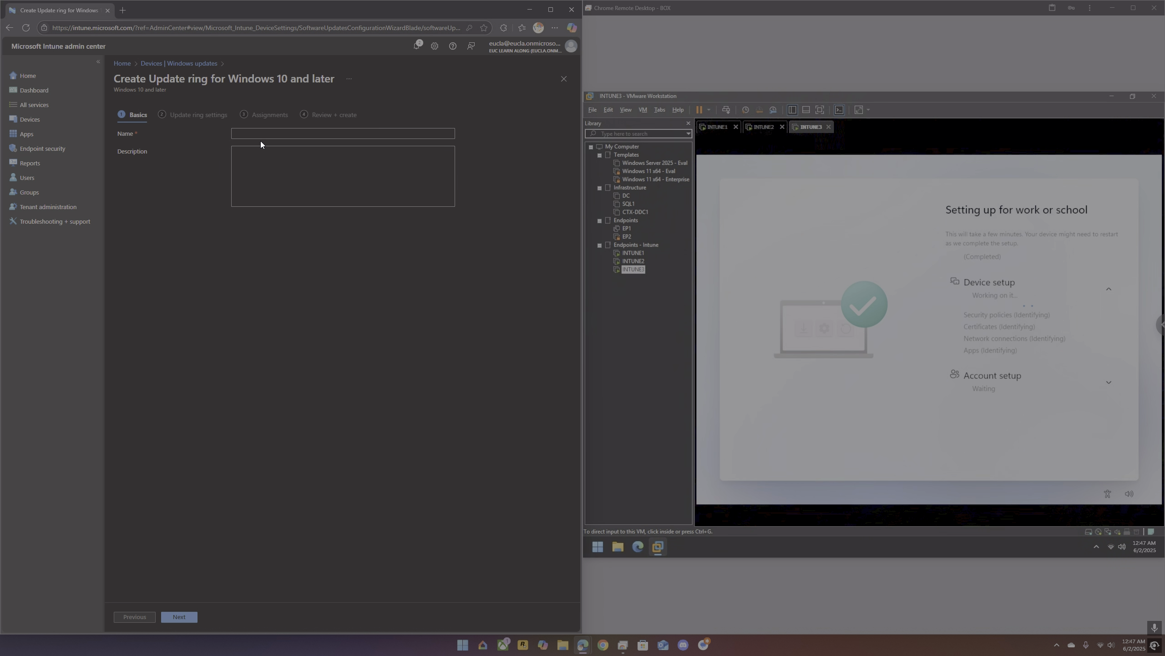
left_click(258, 133)
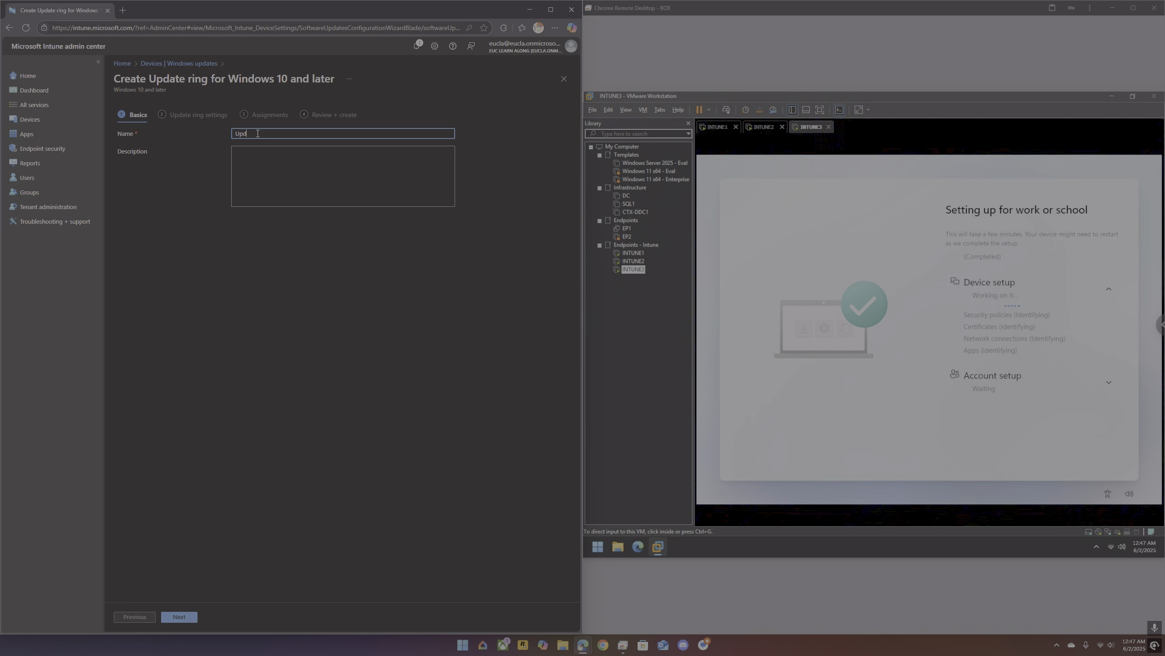
type("Update ring")
left_click(195, 620)
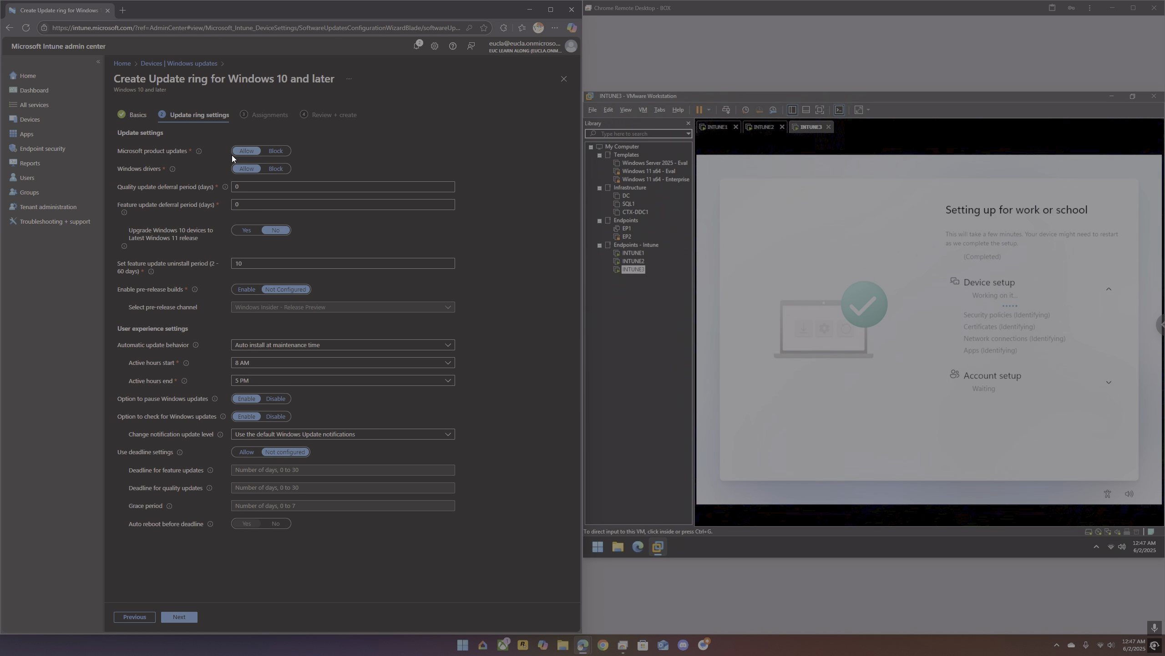
Step: Allow upgrading Windows 10 devices to the latest Windows 11 release and disable the option to pause Windows updates
mouse_move(199, 153)
left_click(247, 231)
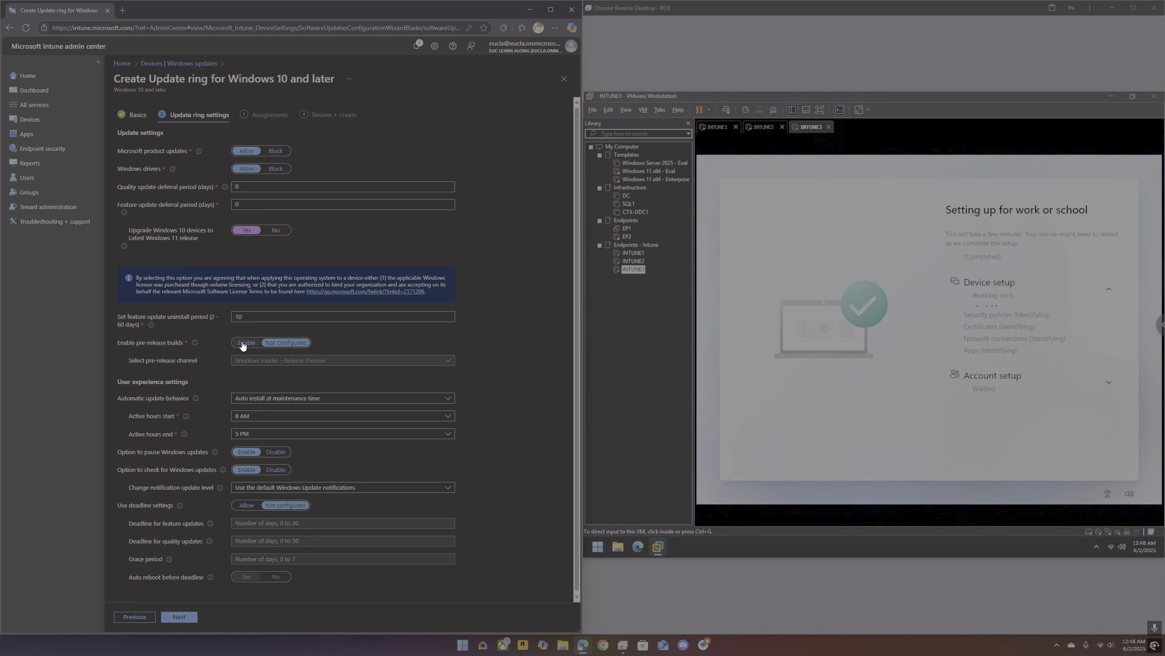
left_click(264, 397)
double_click(264, 397)
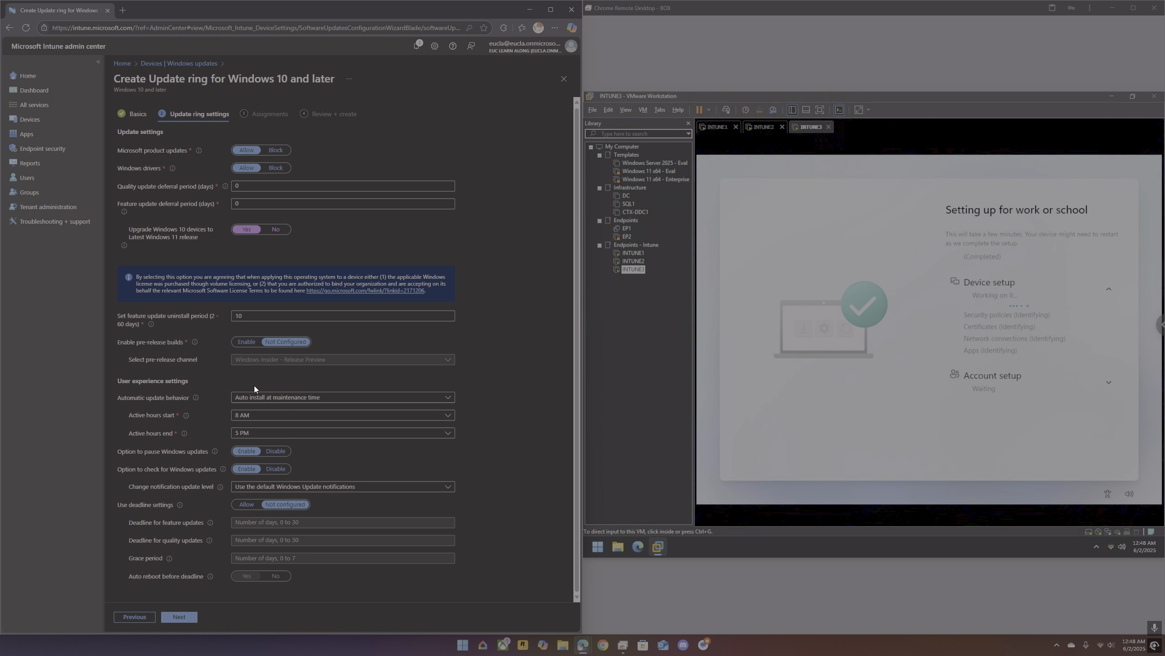
left_click(279, 451)
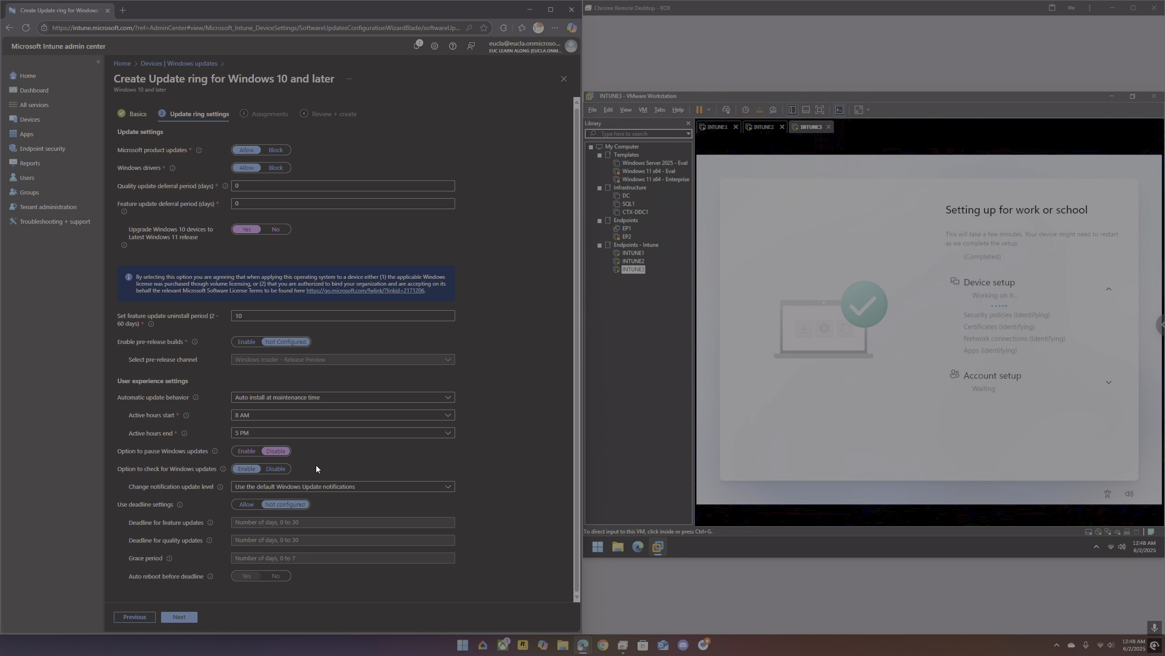
Step: Look at the notification update level choices and try allowing the deadline settings, returning them to Not configured
left_click(377, 486)
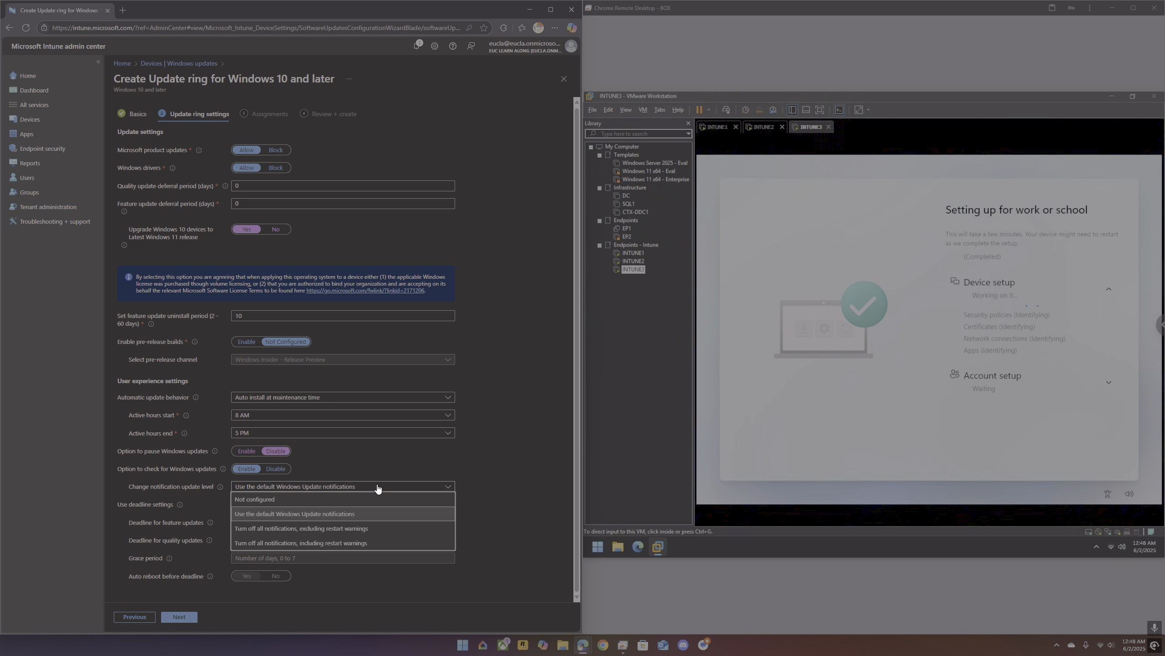
left_click(372, 470)
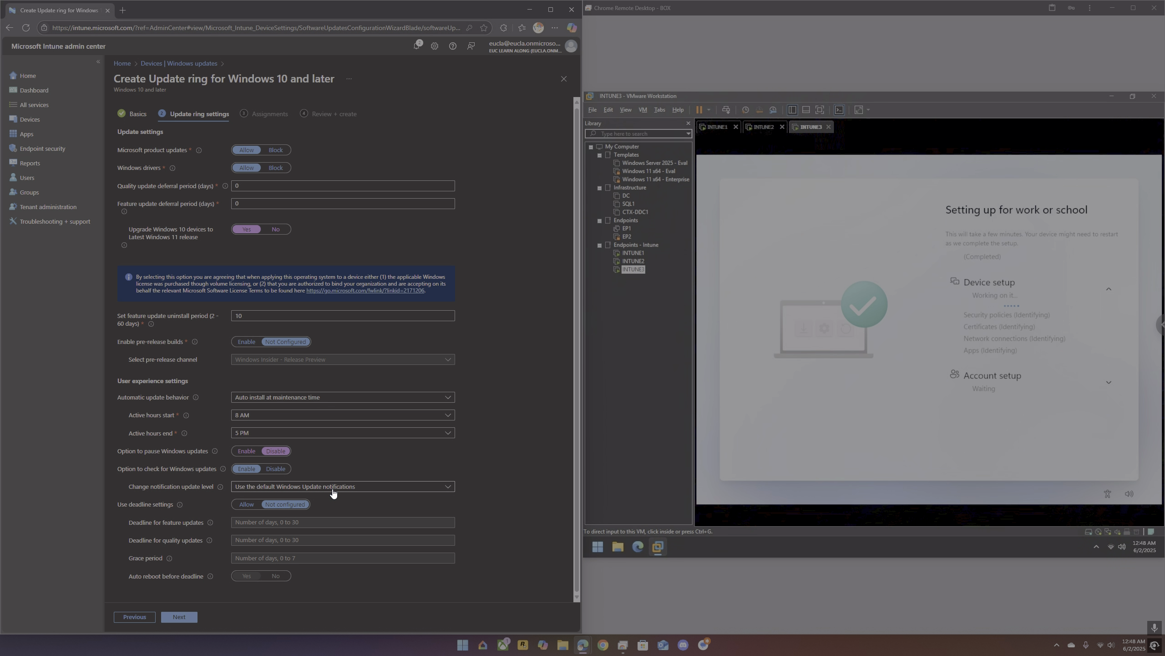
left_click(246, 504)
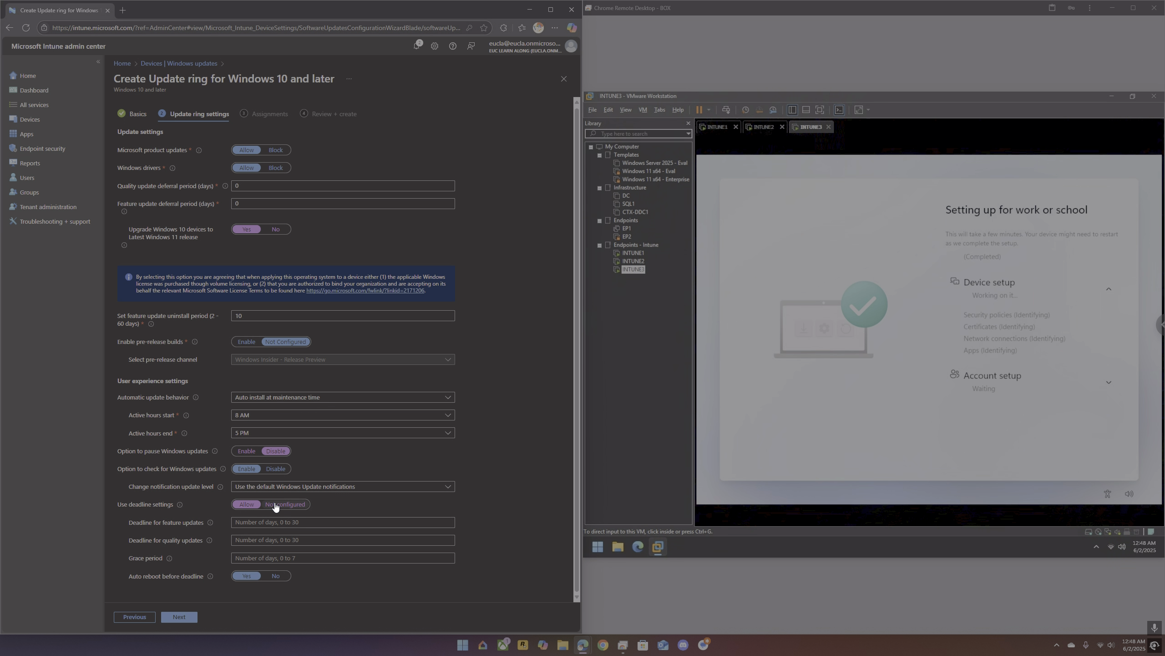
left_click(276, 504)
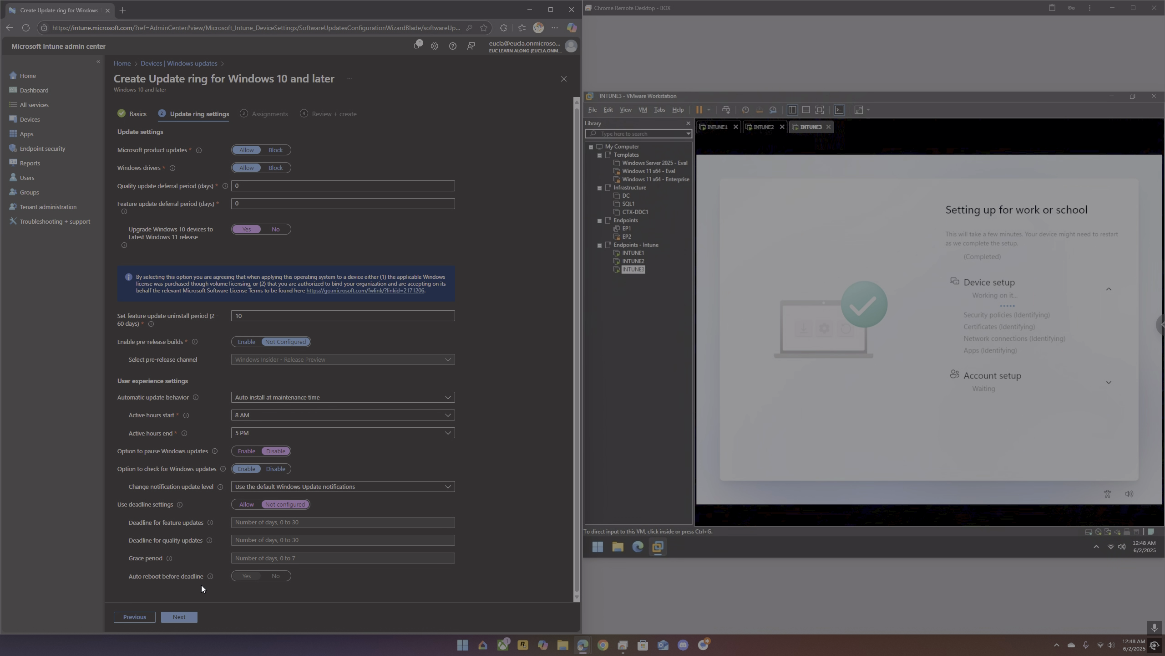
Step: Assign the update ring to all devices and create it
left_click(180, 616)
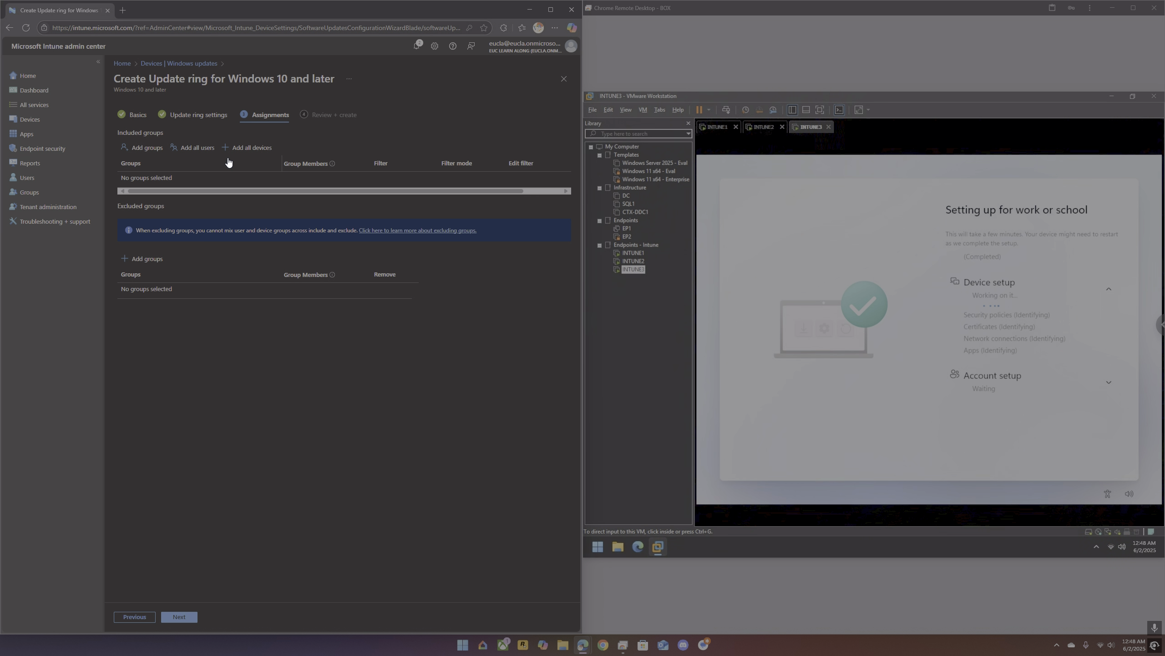
left_click(195, 621)
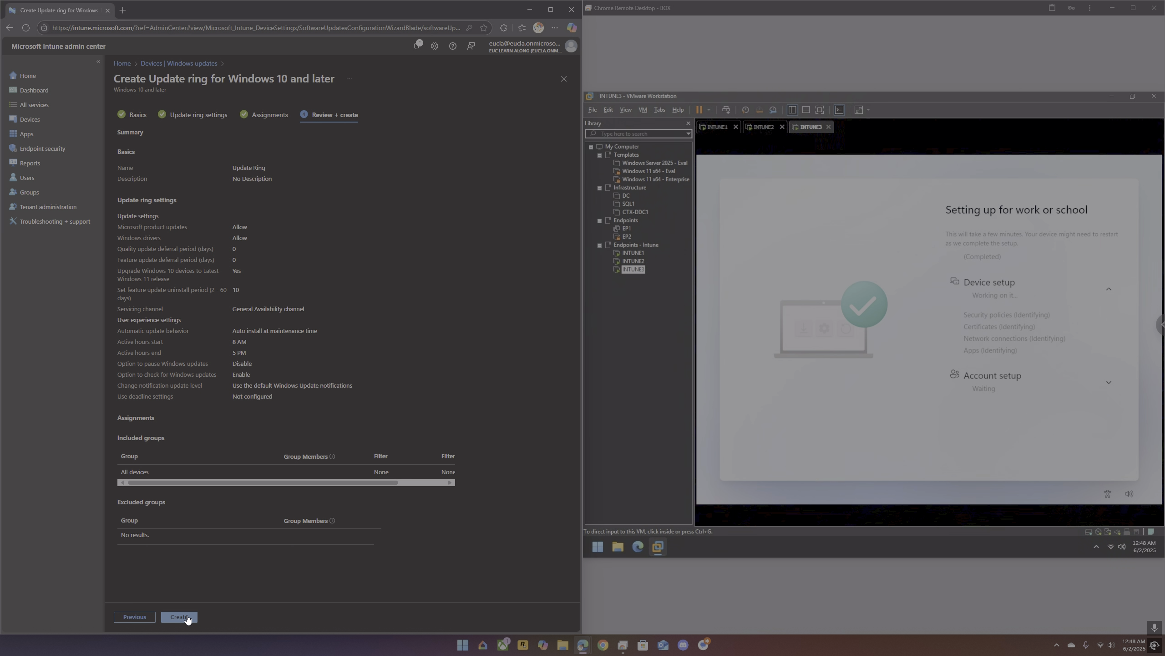
left_click(186, 618)
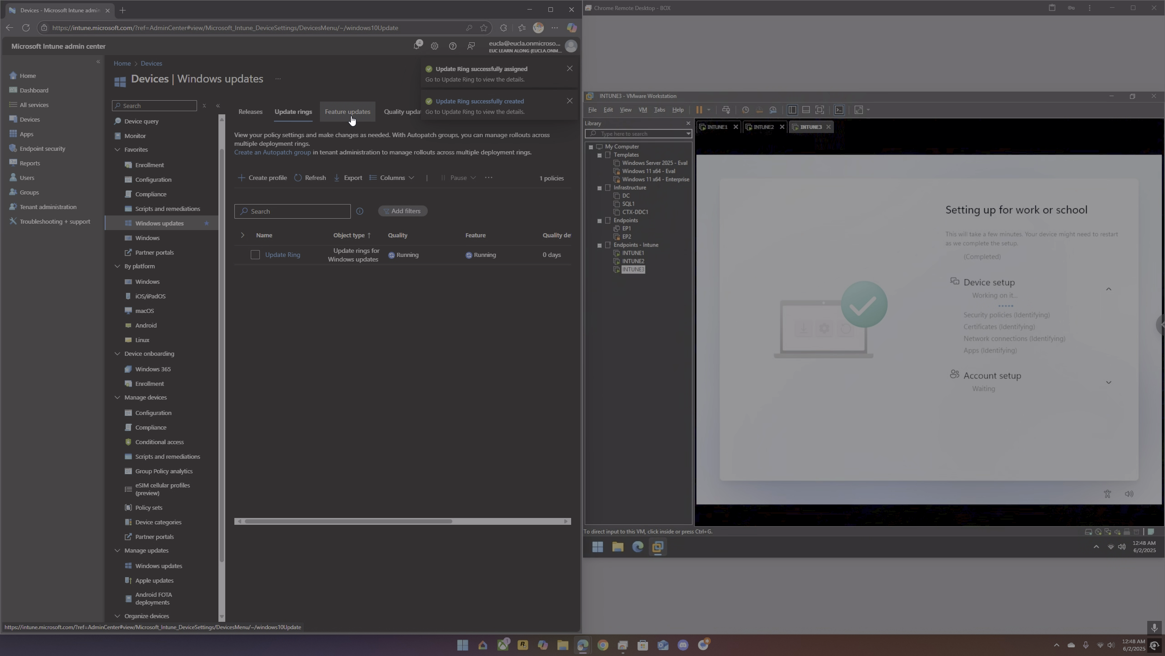
Step: Start a driver update profile with a name beginning "Driver Upd" and proceed to its settings
left_click(353, 118)
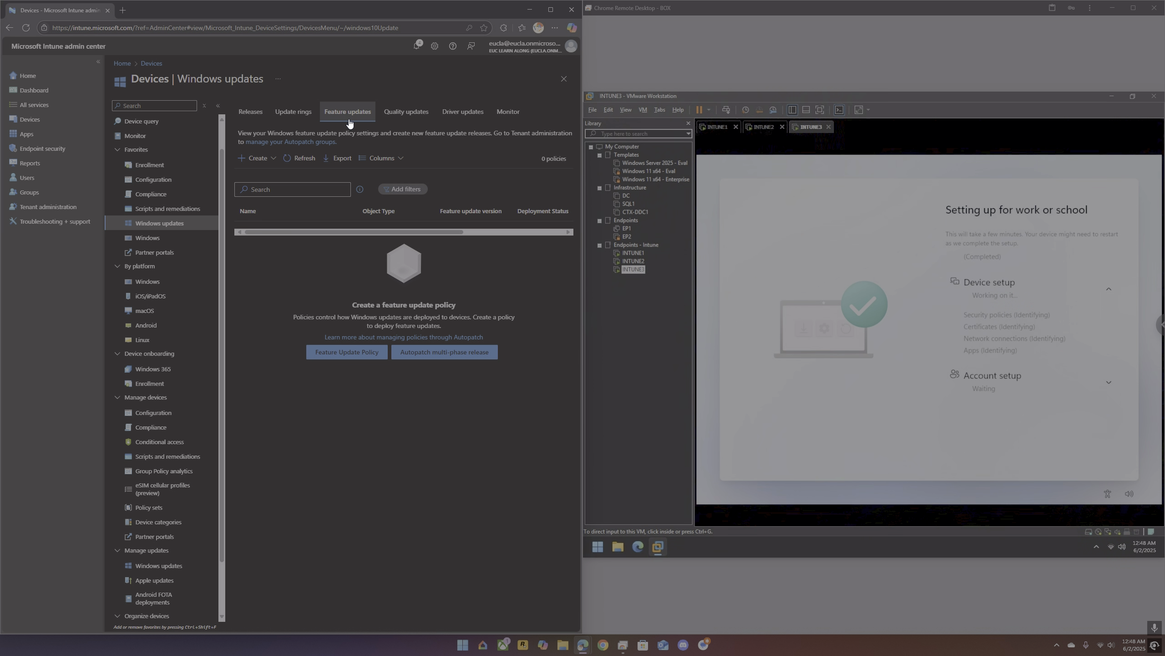
left_click(406, 117)
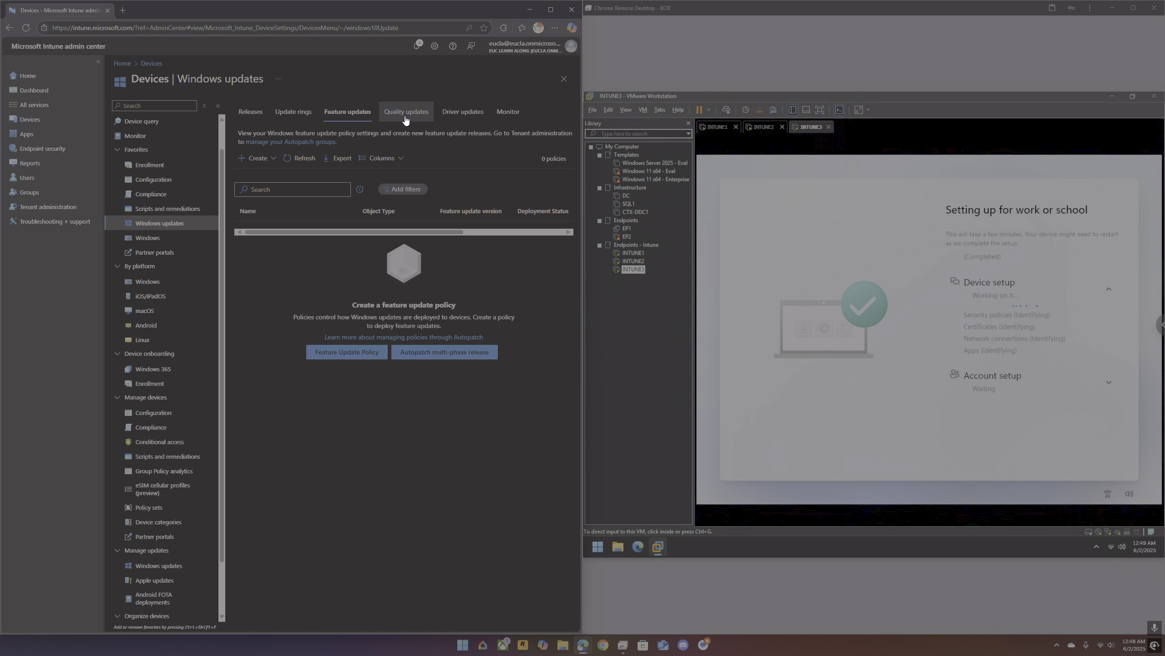
left_click(454, 121)
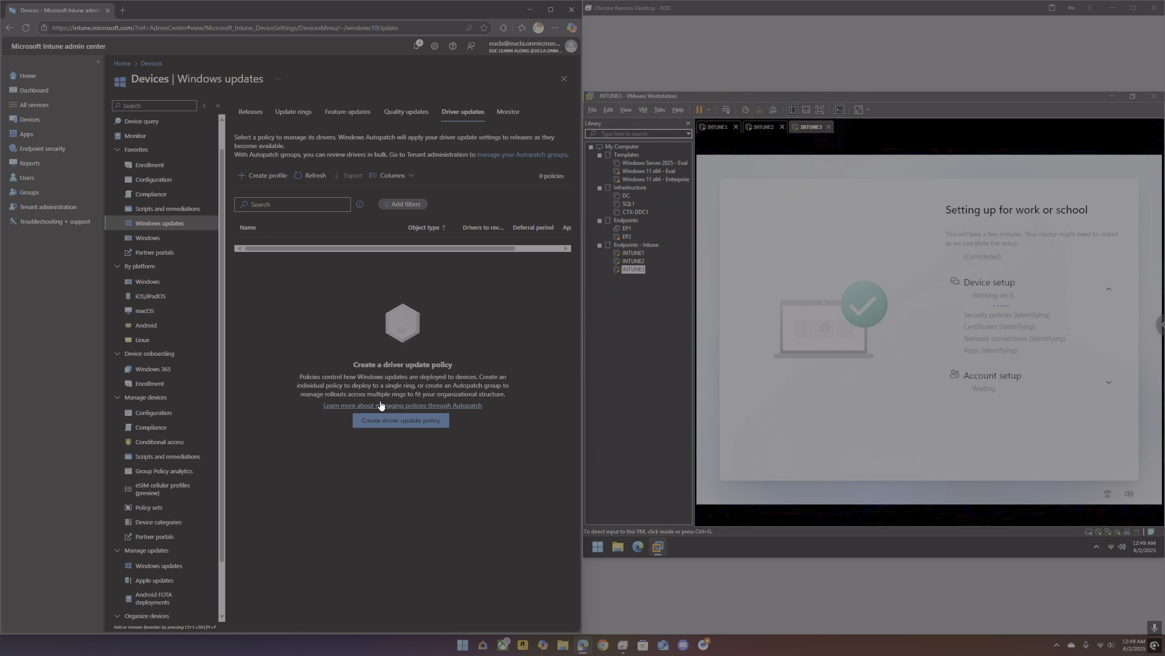
left_click(388, 419)
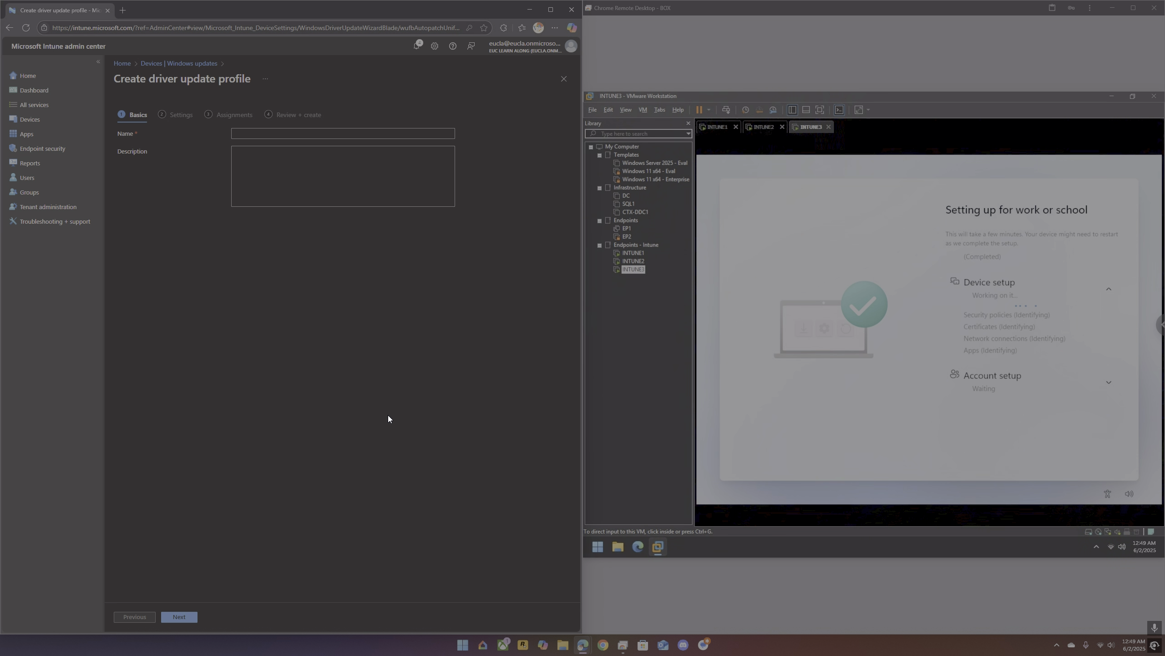
left_click(273, 135)
type("ver")
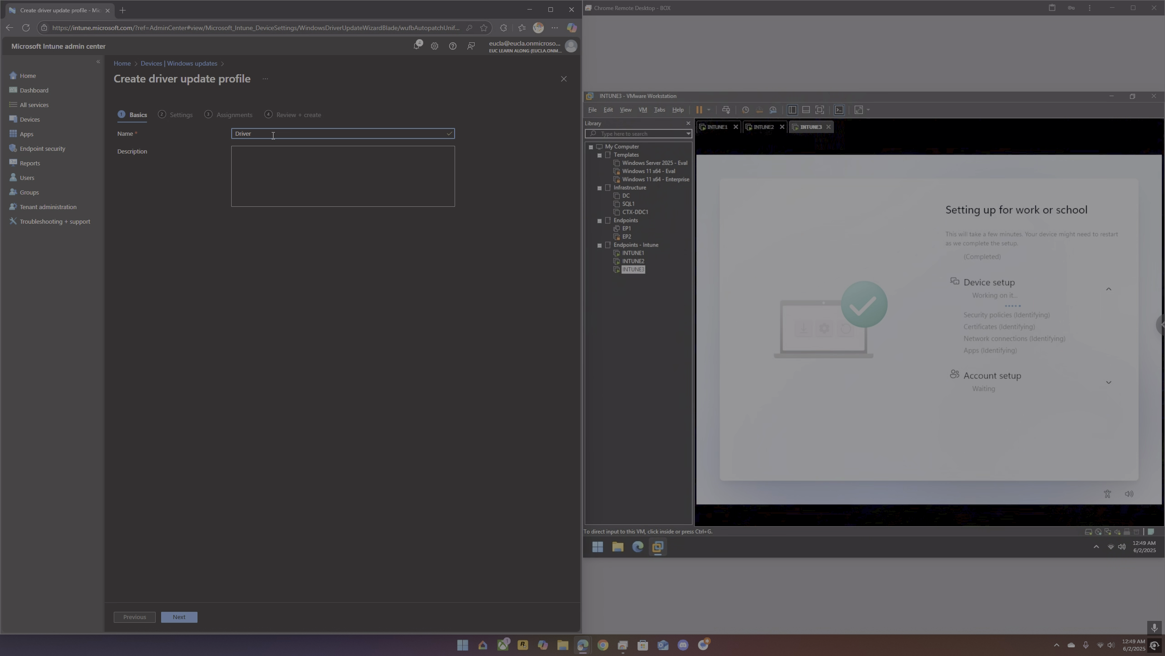
type(" Updates")
left_click(169, 616)
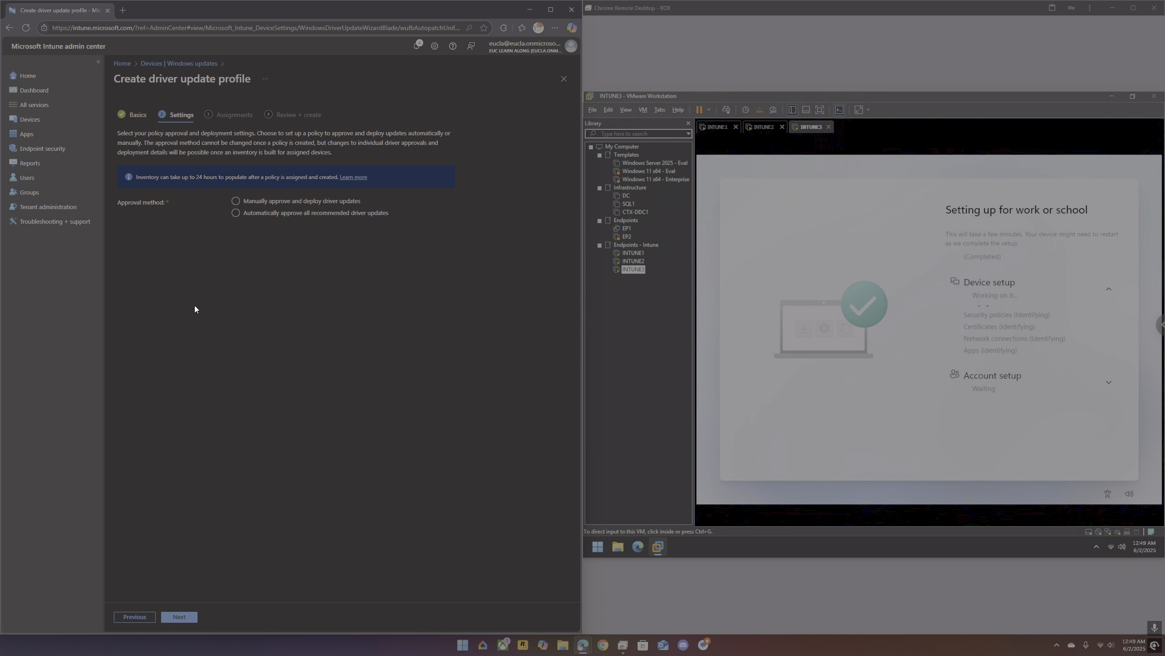
Step: Approve all recommended driver updates automatically, enter the availability delay in days and proceed to the assignments
left_click(260, 214)
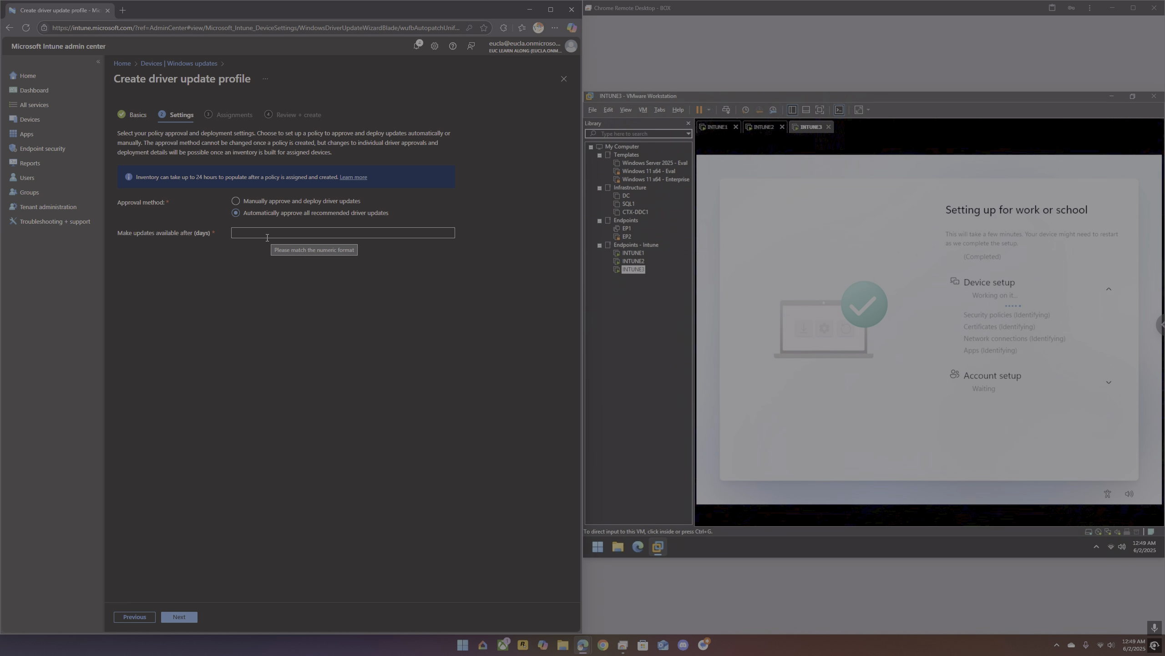
left_click(268, 237)
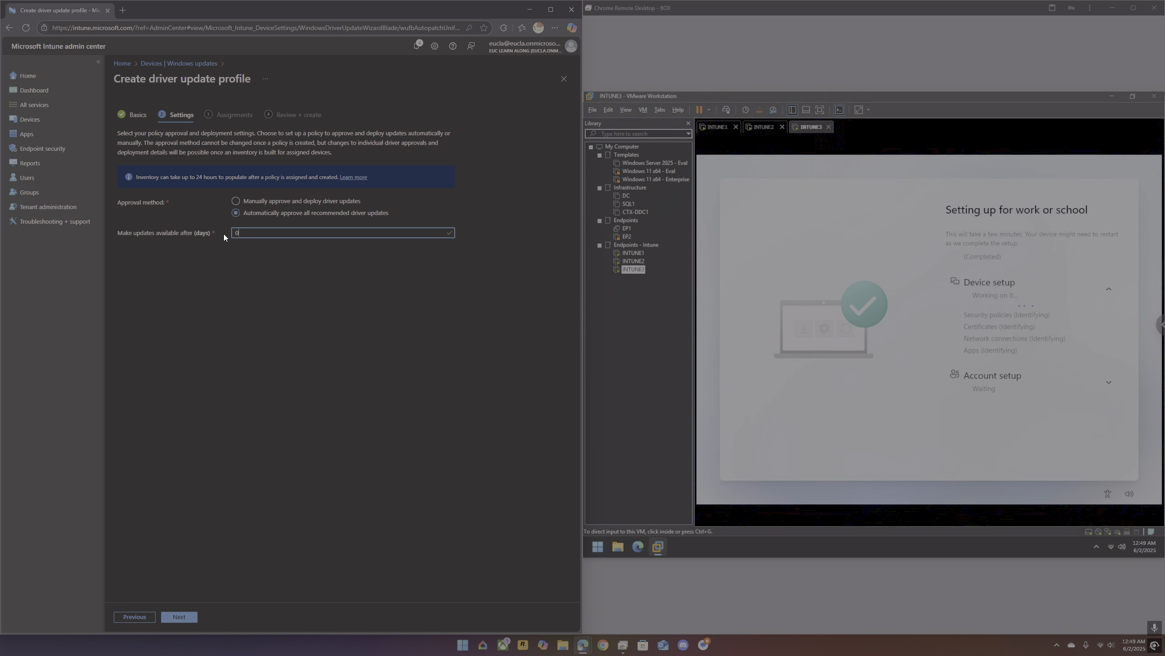
key("BackSpace")
left_click(185, 617)
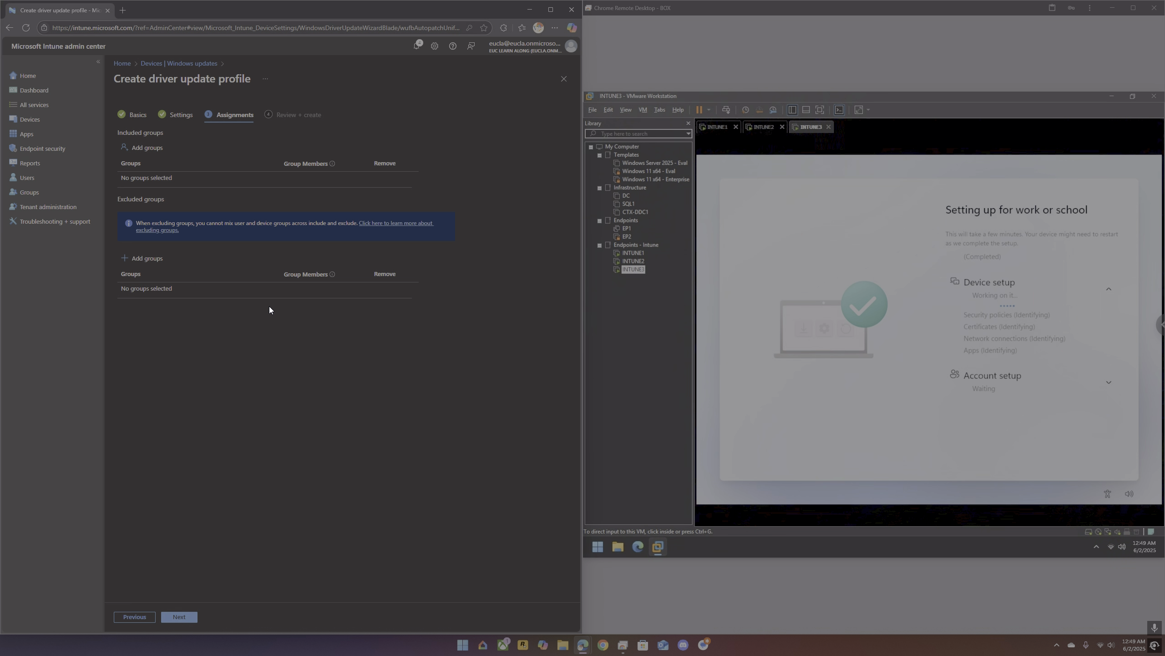
Step: Include the Dynamic-Autopilot-Enterprise Devices group in the driver update profile's assignments
left_click(159, 150)
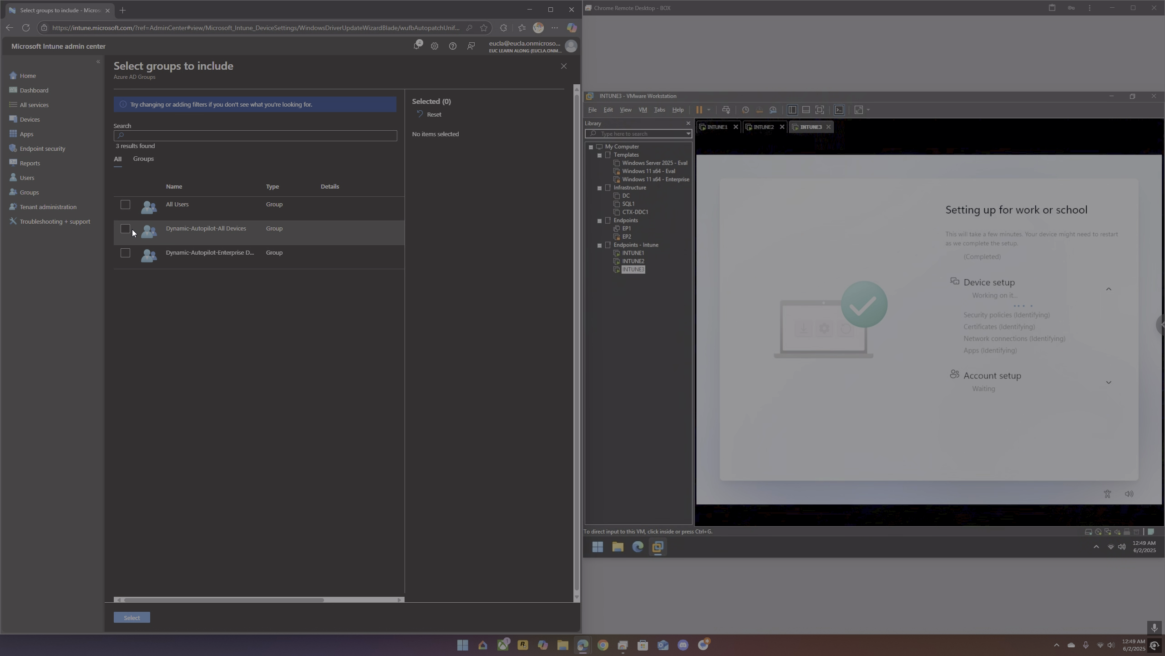
left_click(125, 253)
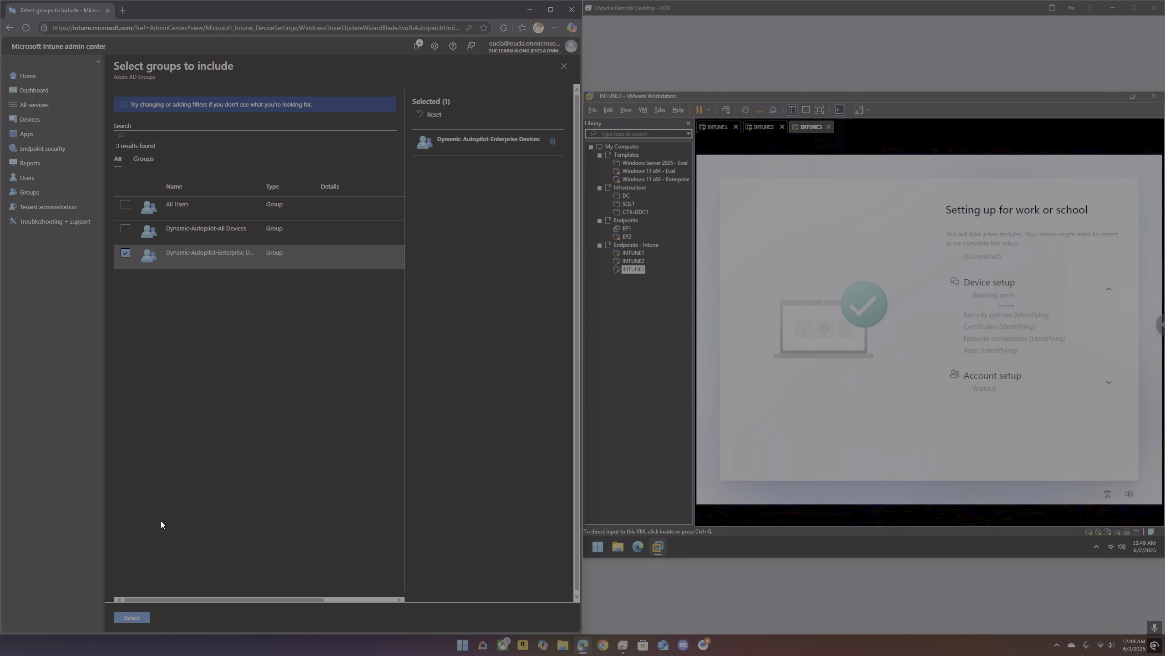
left_click(132, 617)
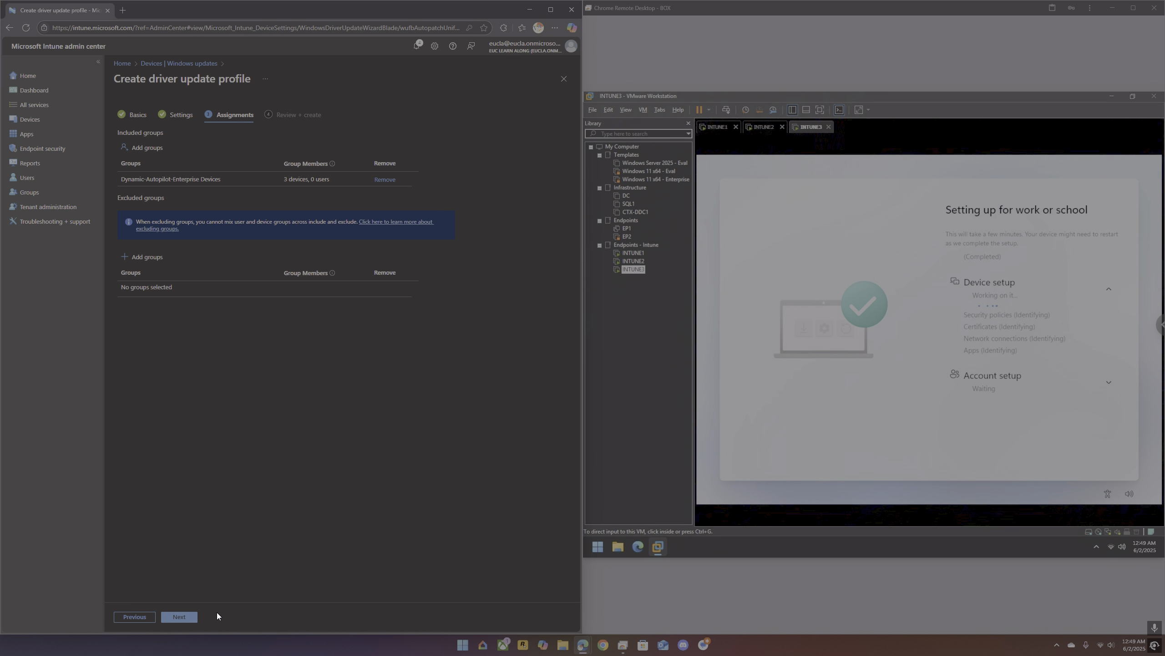
Step: Review the driver update profile and create it with its current group assignment
left_click(183, 619)
left_click(188, 620)
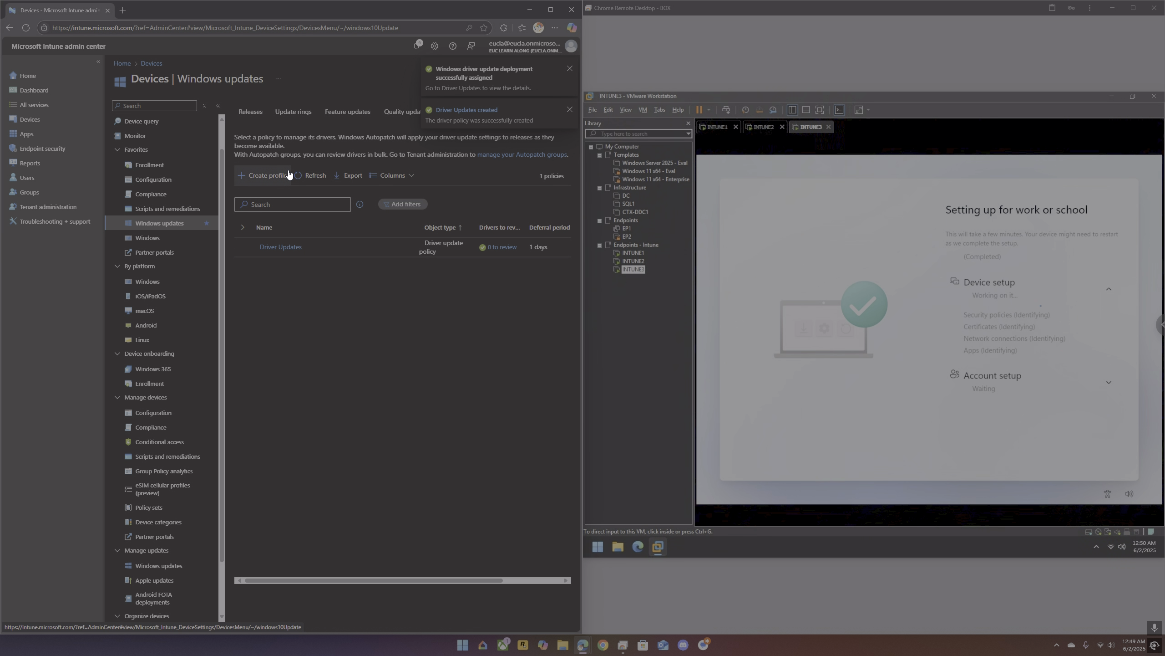
Step: Examine the Windows update releases, open the 2025.5 OOB deployment details, and filter the release list to quality updates
left_click(258, 113)
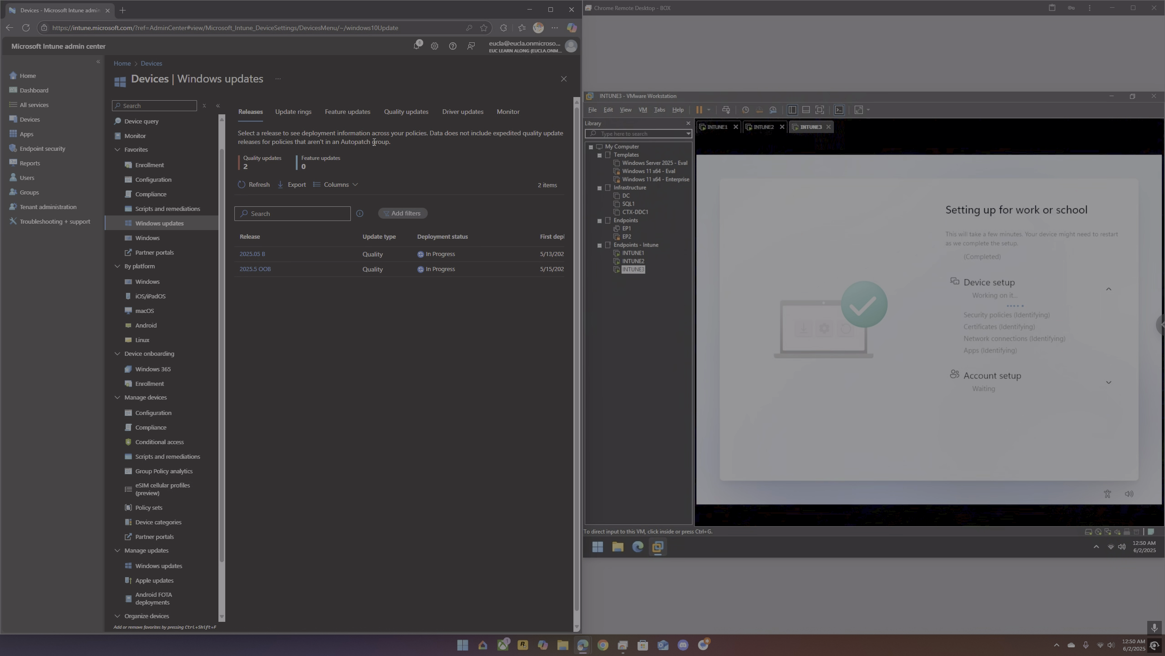
left_click(260, 271)
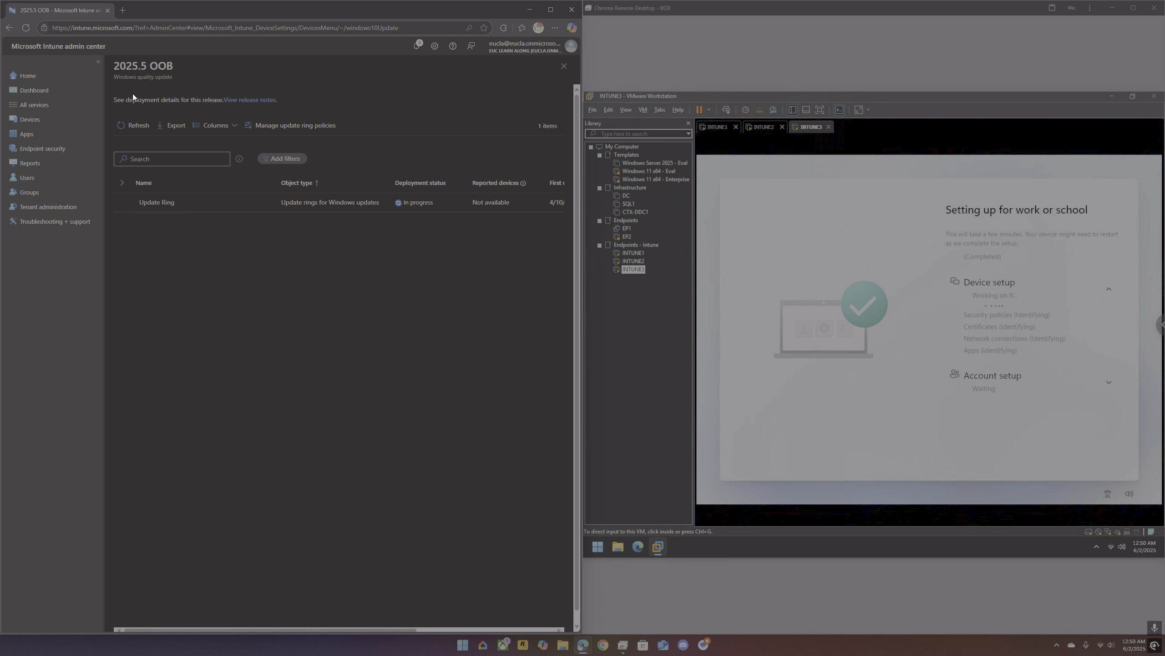
left_click(28, 121)
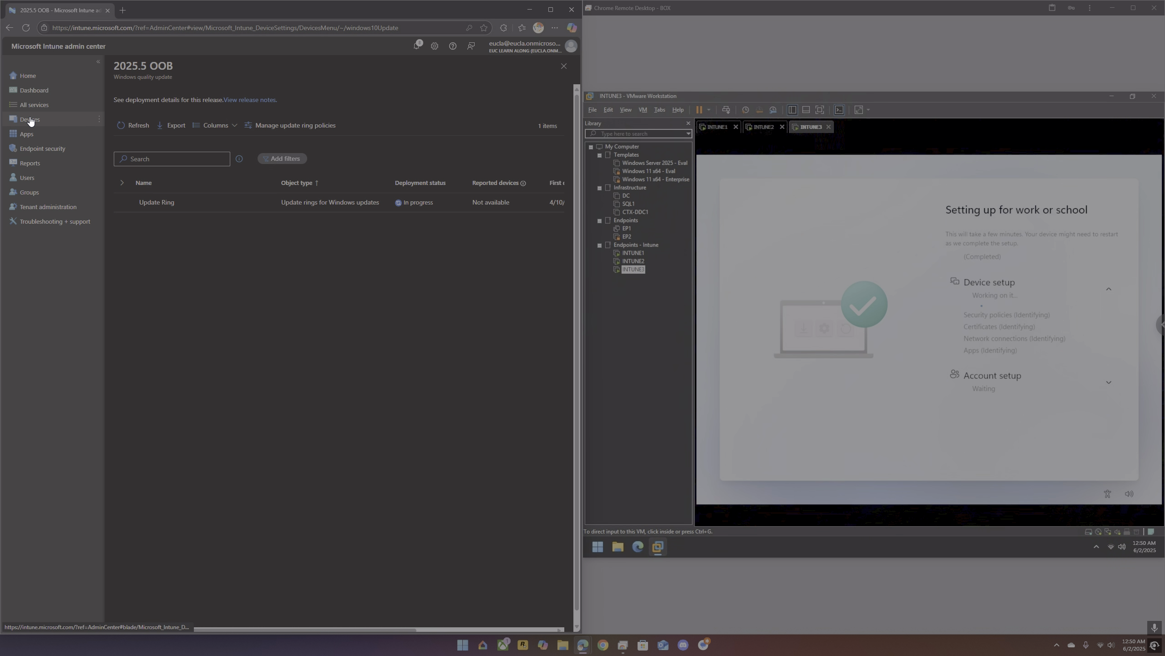
left_click(156, 252)
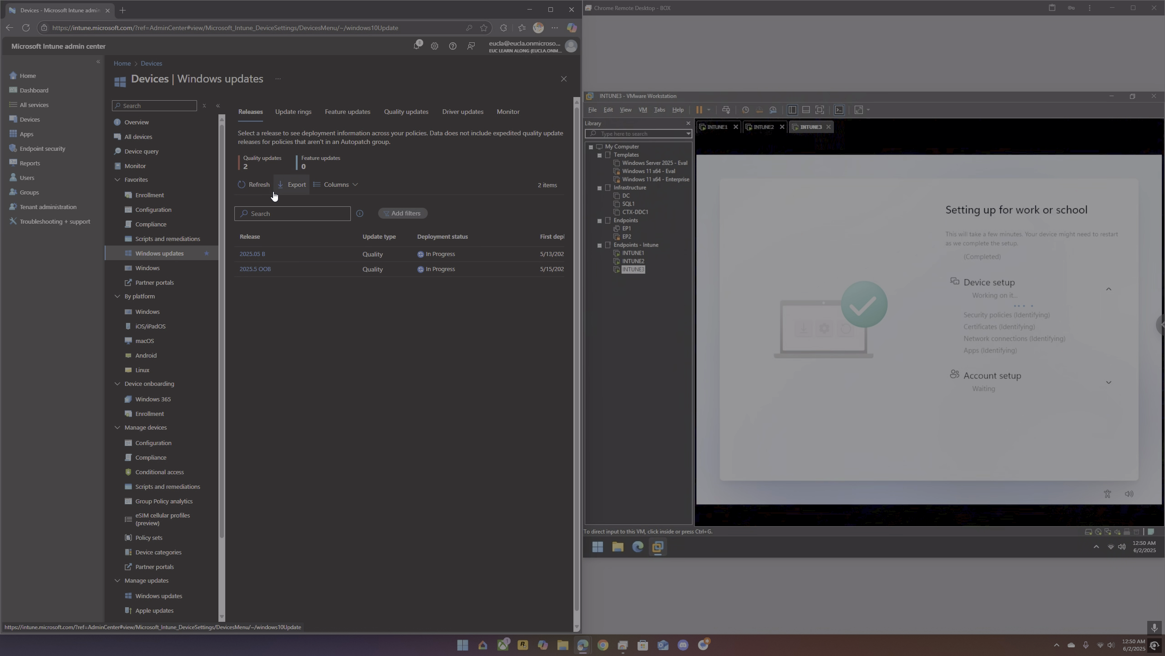
left_click(261, 167)
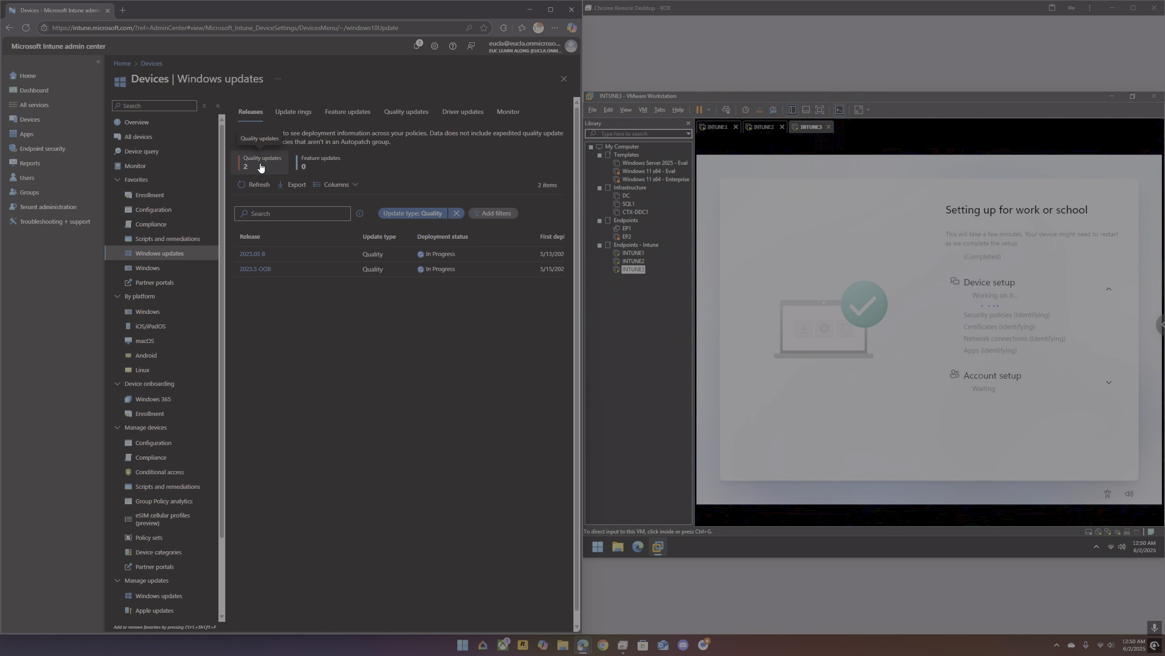
Step: Review the policies listed for quality updates, update rings and driver updates
left_click(413, 114)
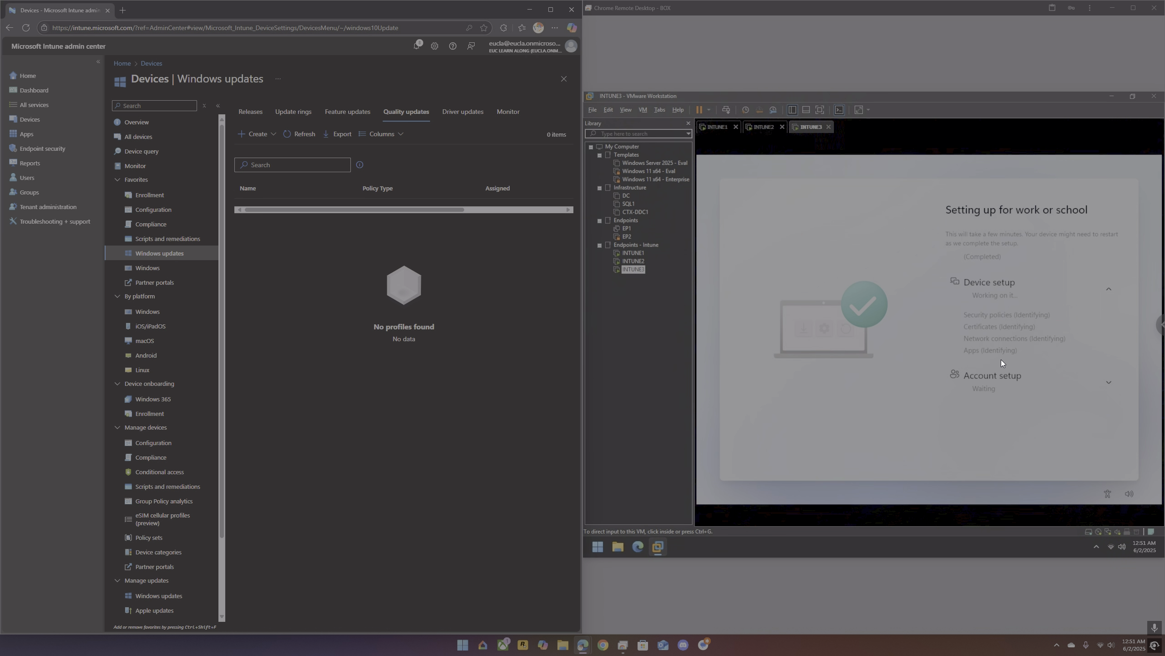
left_click(293, 113)
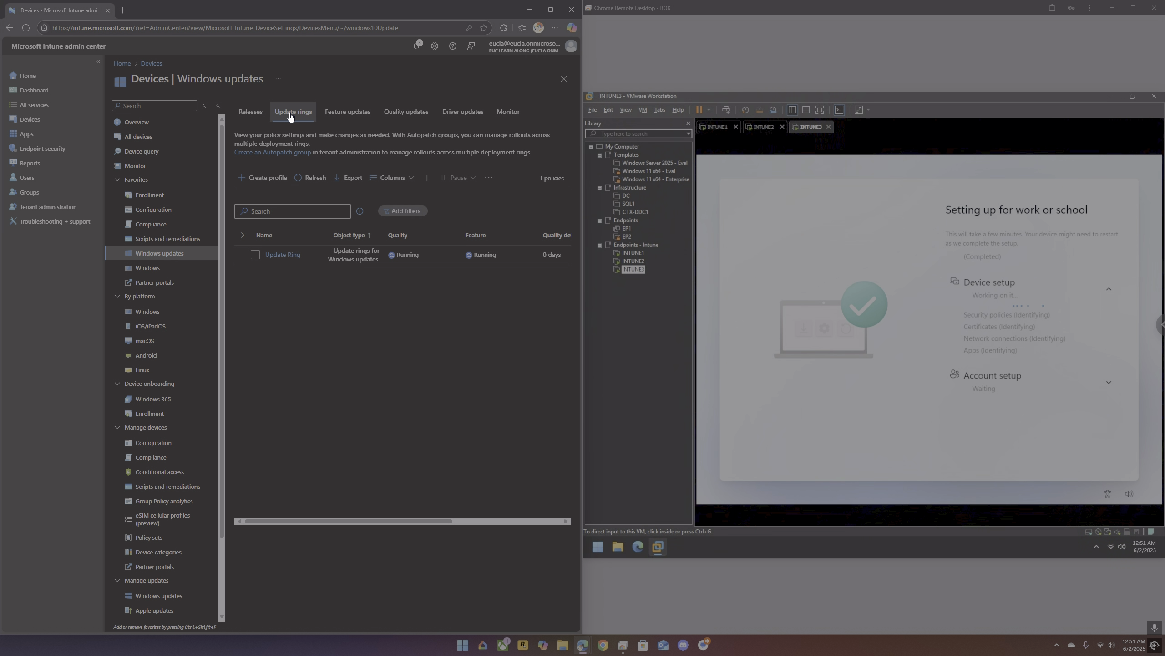
left_click(440, 114)
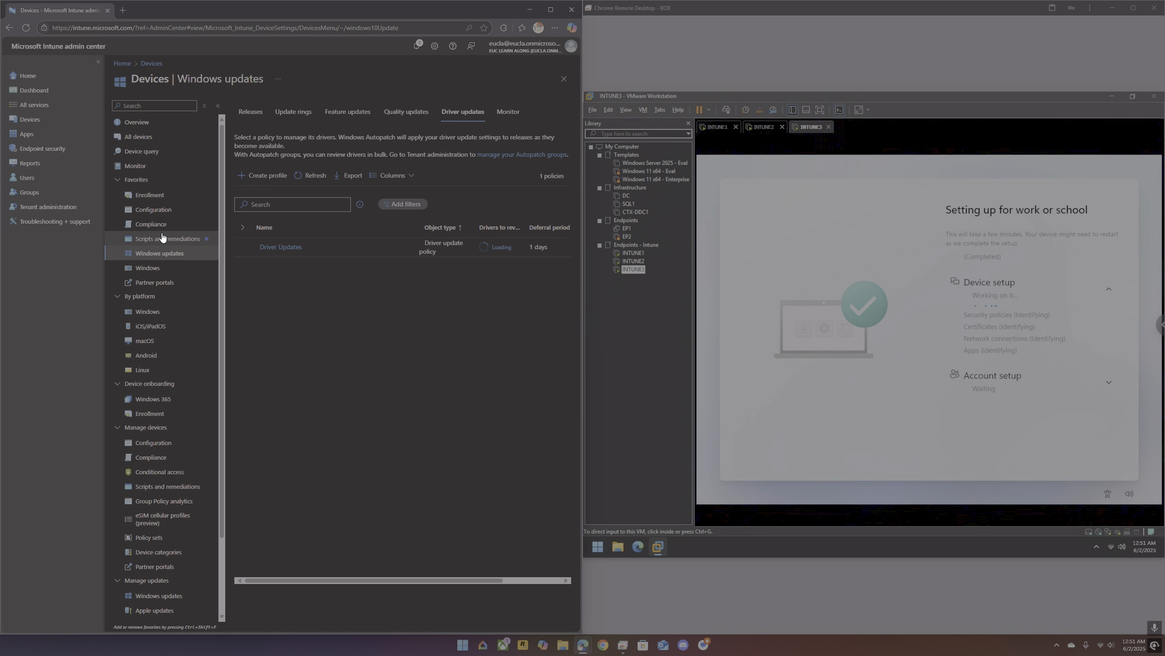